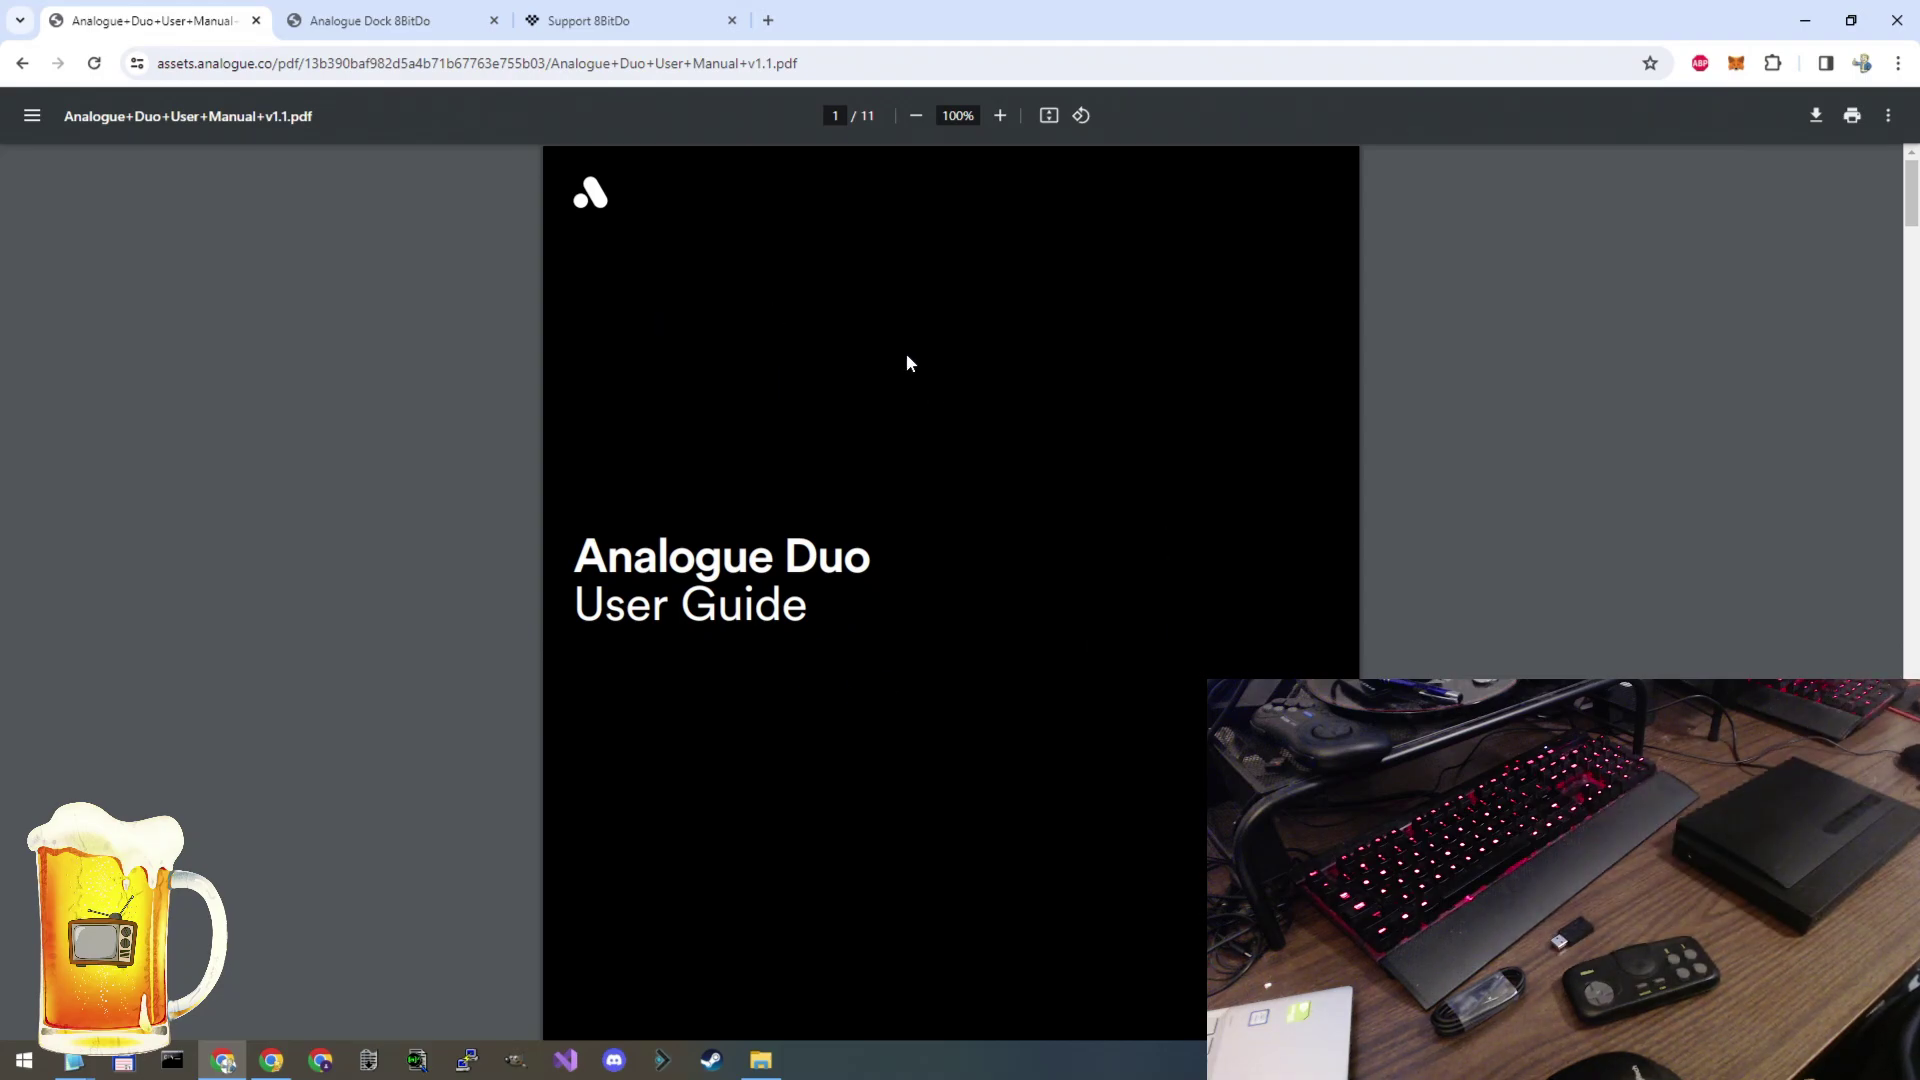
# Step: Scroll to page 9 and highlight the 8BitDo 2.4g controller firmware requirement sentence
pyautogui.scroll(-20, 1790, 500)
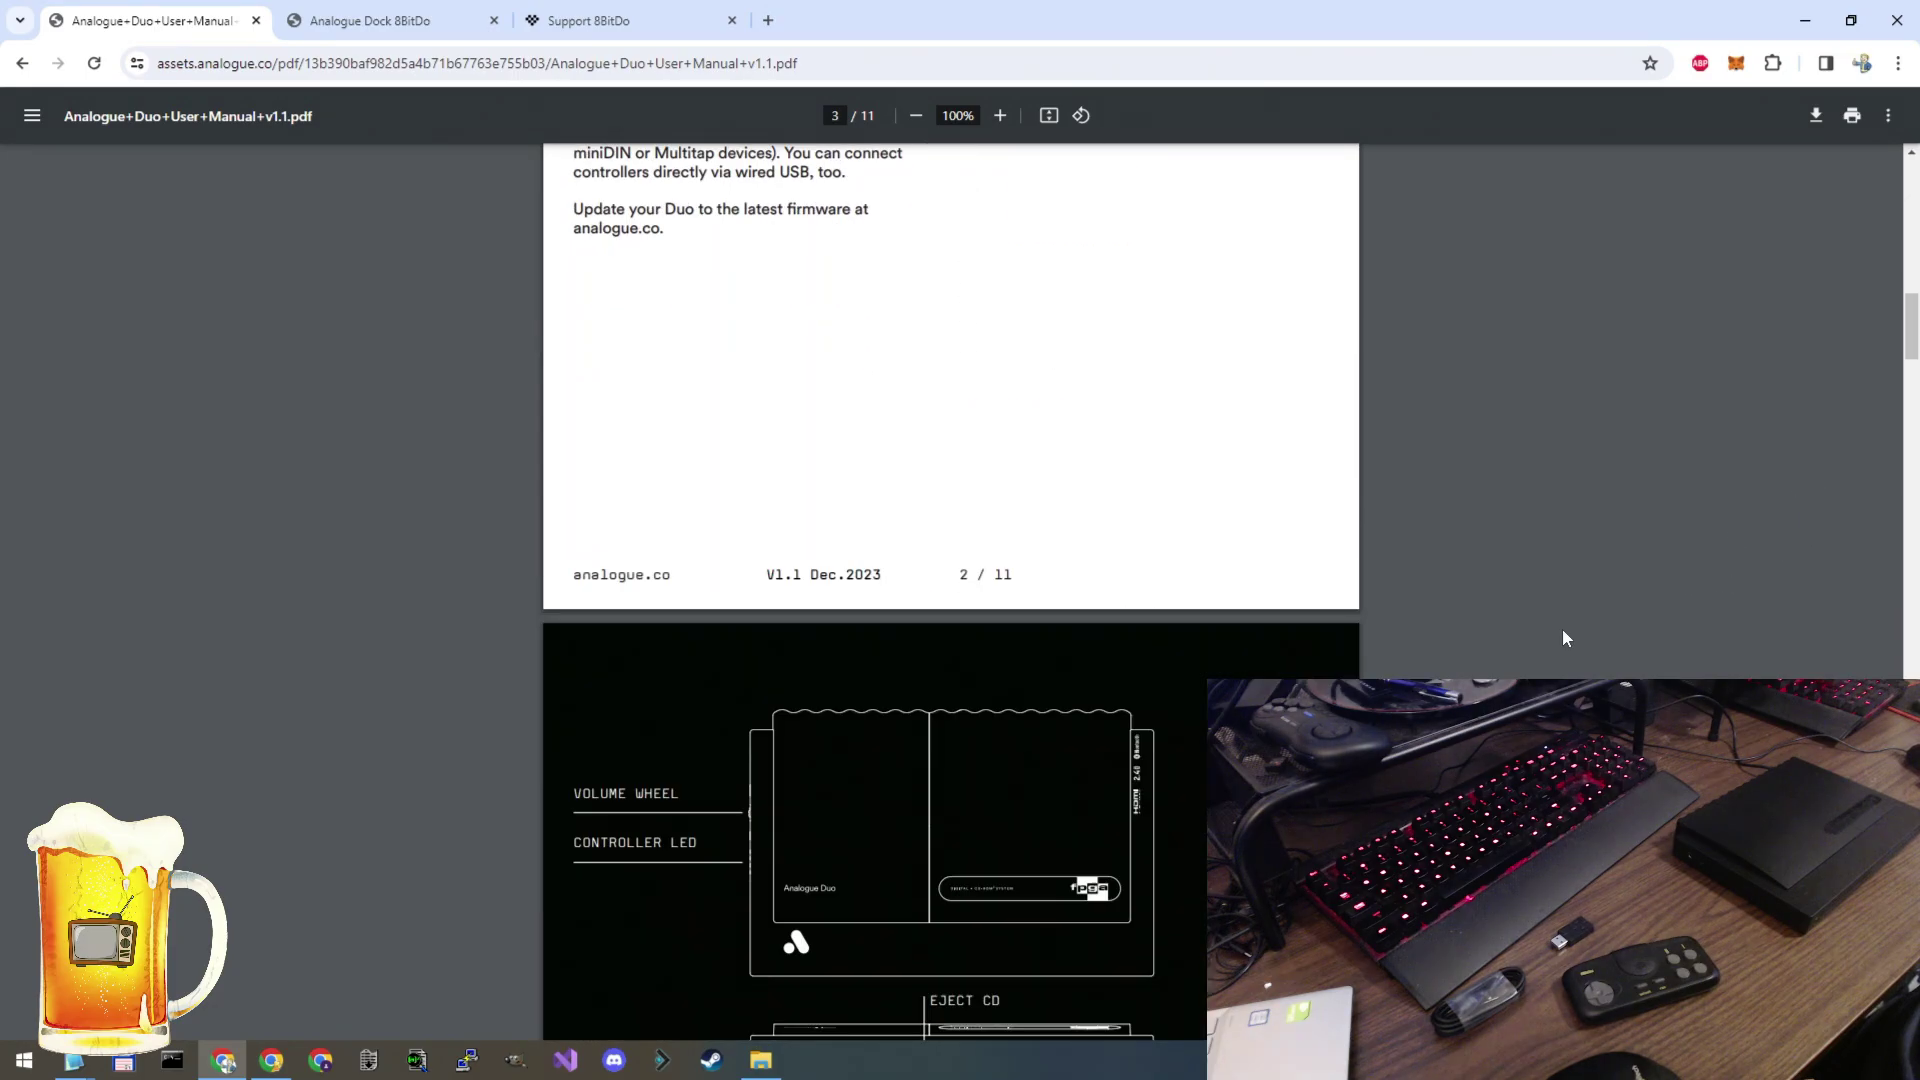
pyautogui.scroll(-15, 1623, 648)
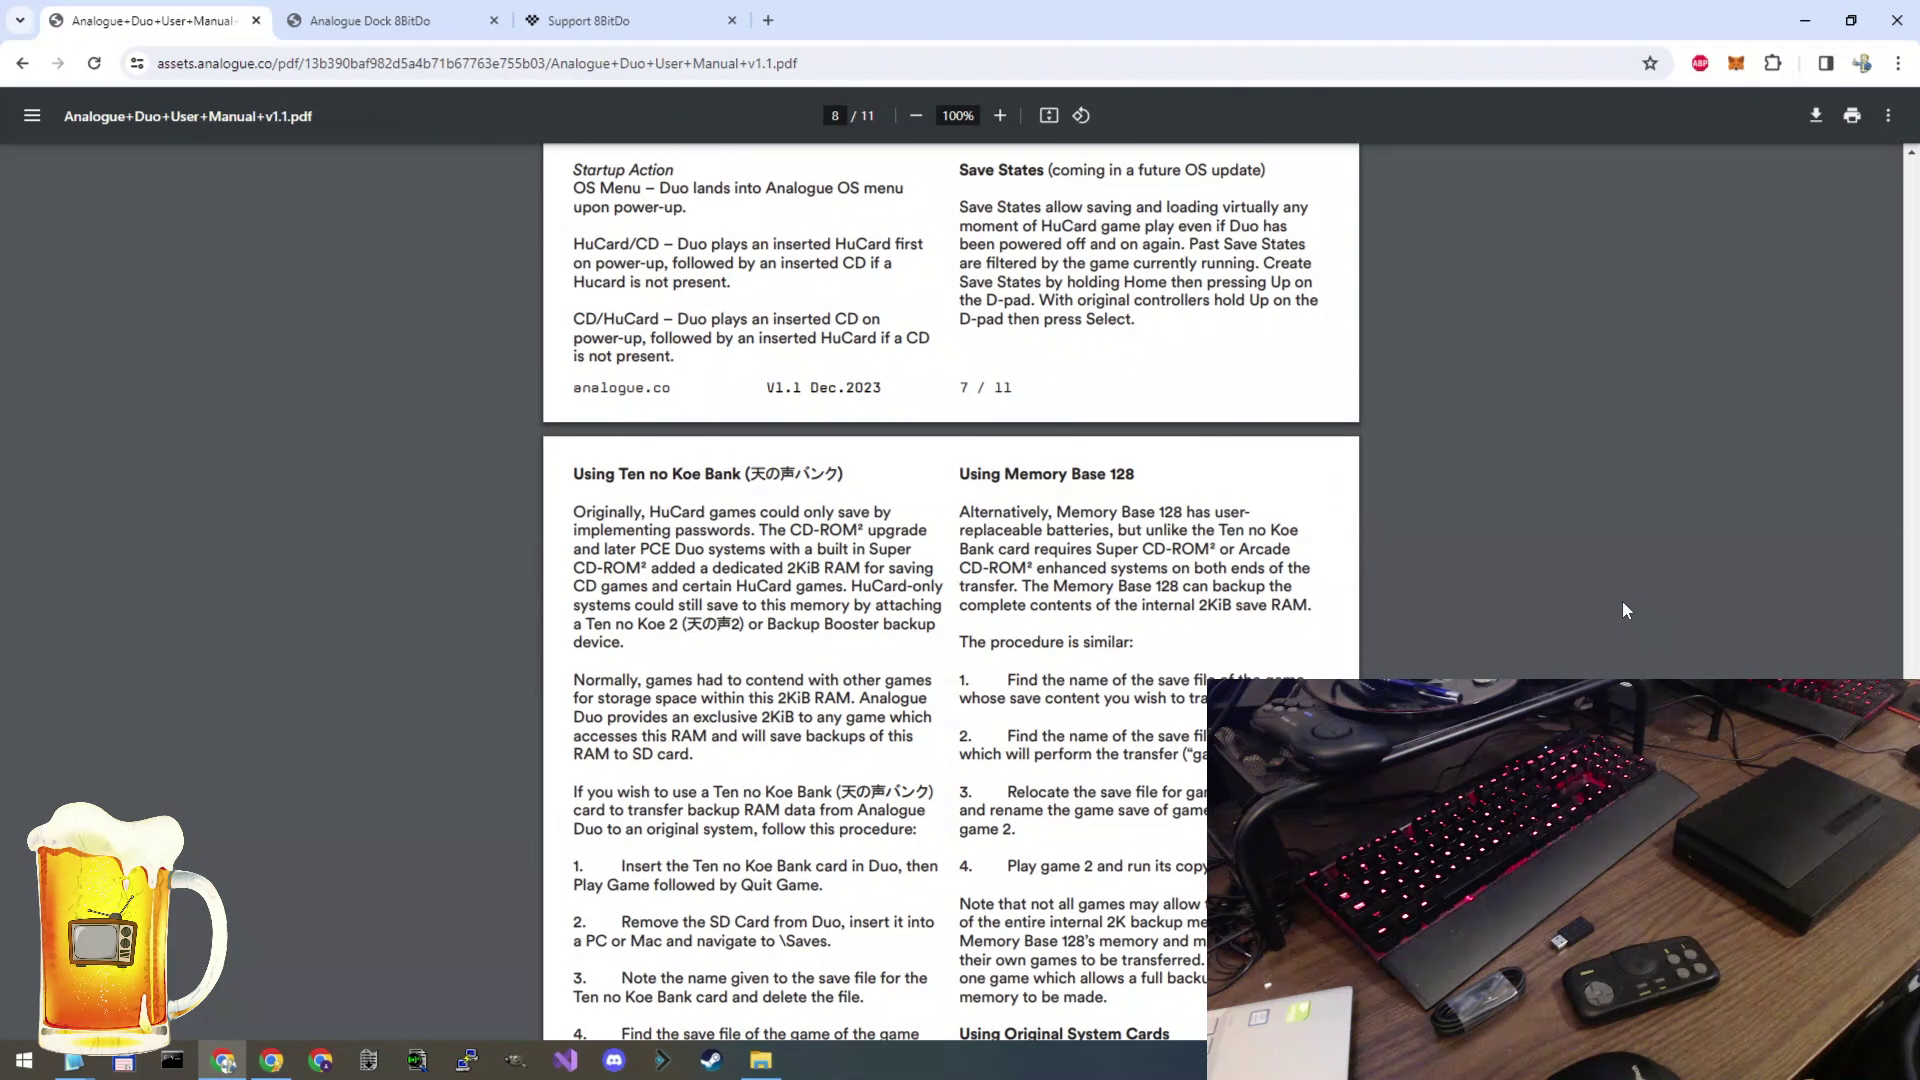
pyautogui.scroll(-12, 1621, 608)
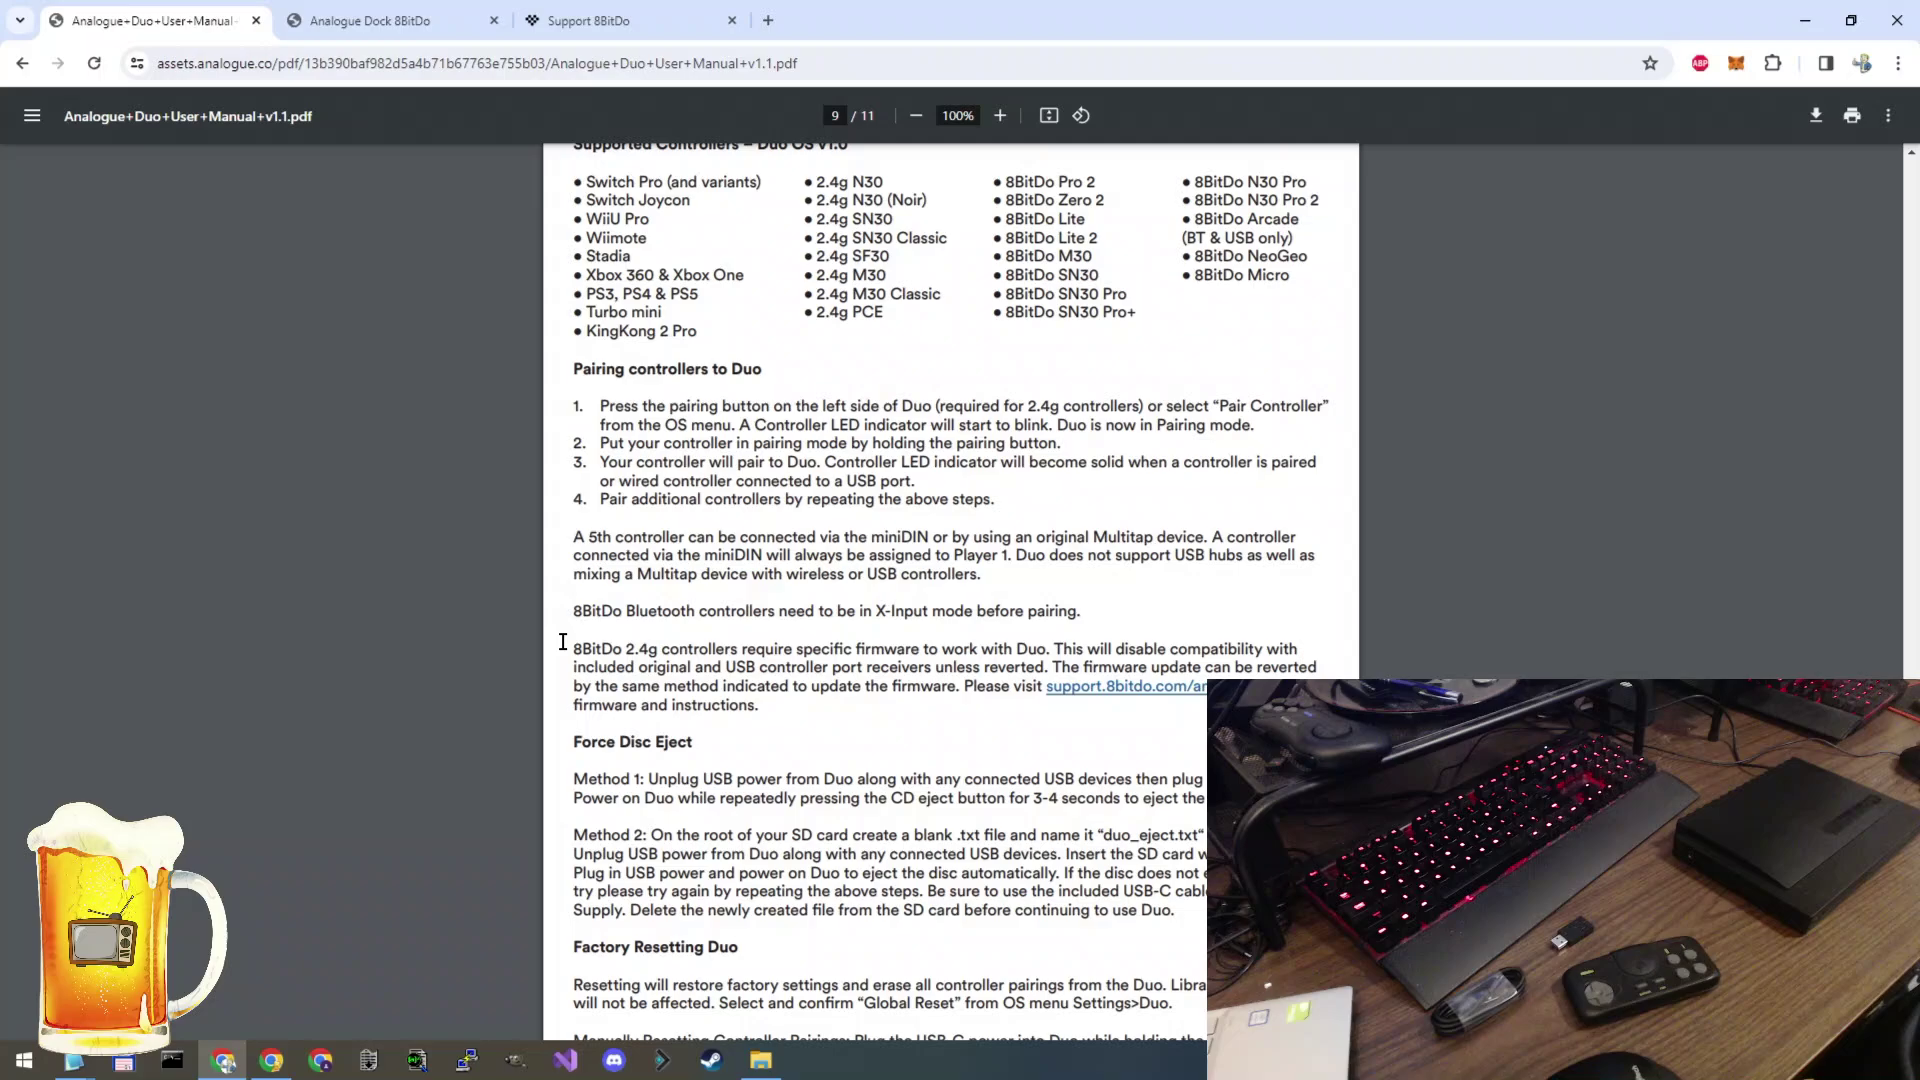
pyautogui.moveTo(571, 645); pyautogui.dragTo(693, 640)
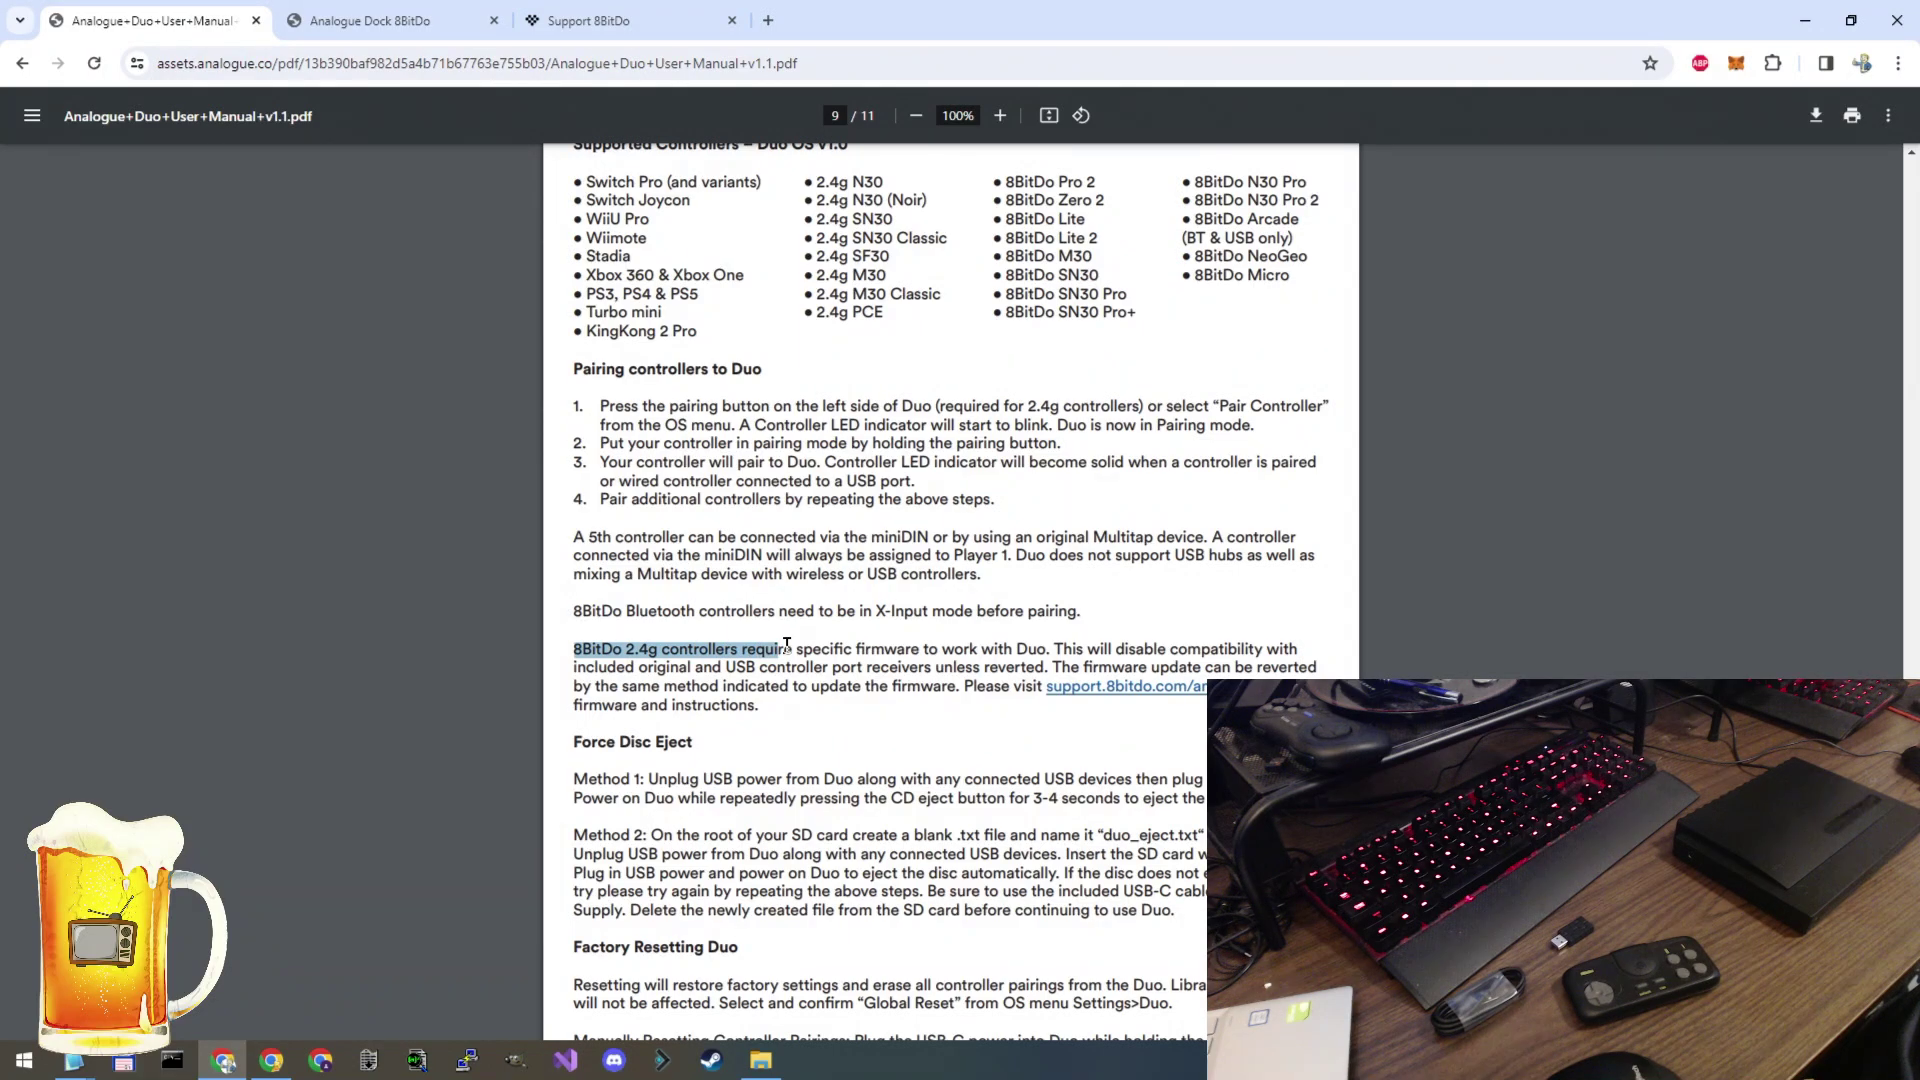
pyautogui.moveTo(914, 641); pyautogui.dragTo(957, 645)
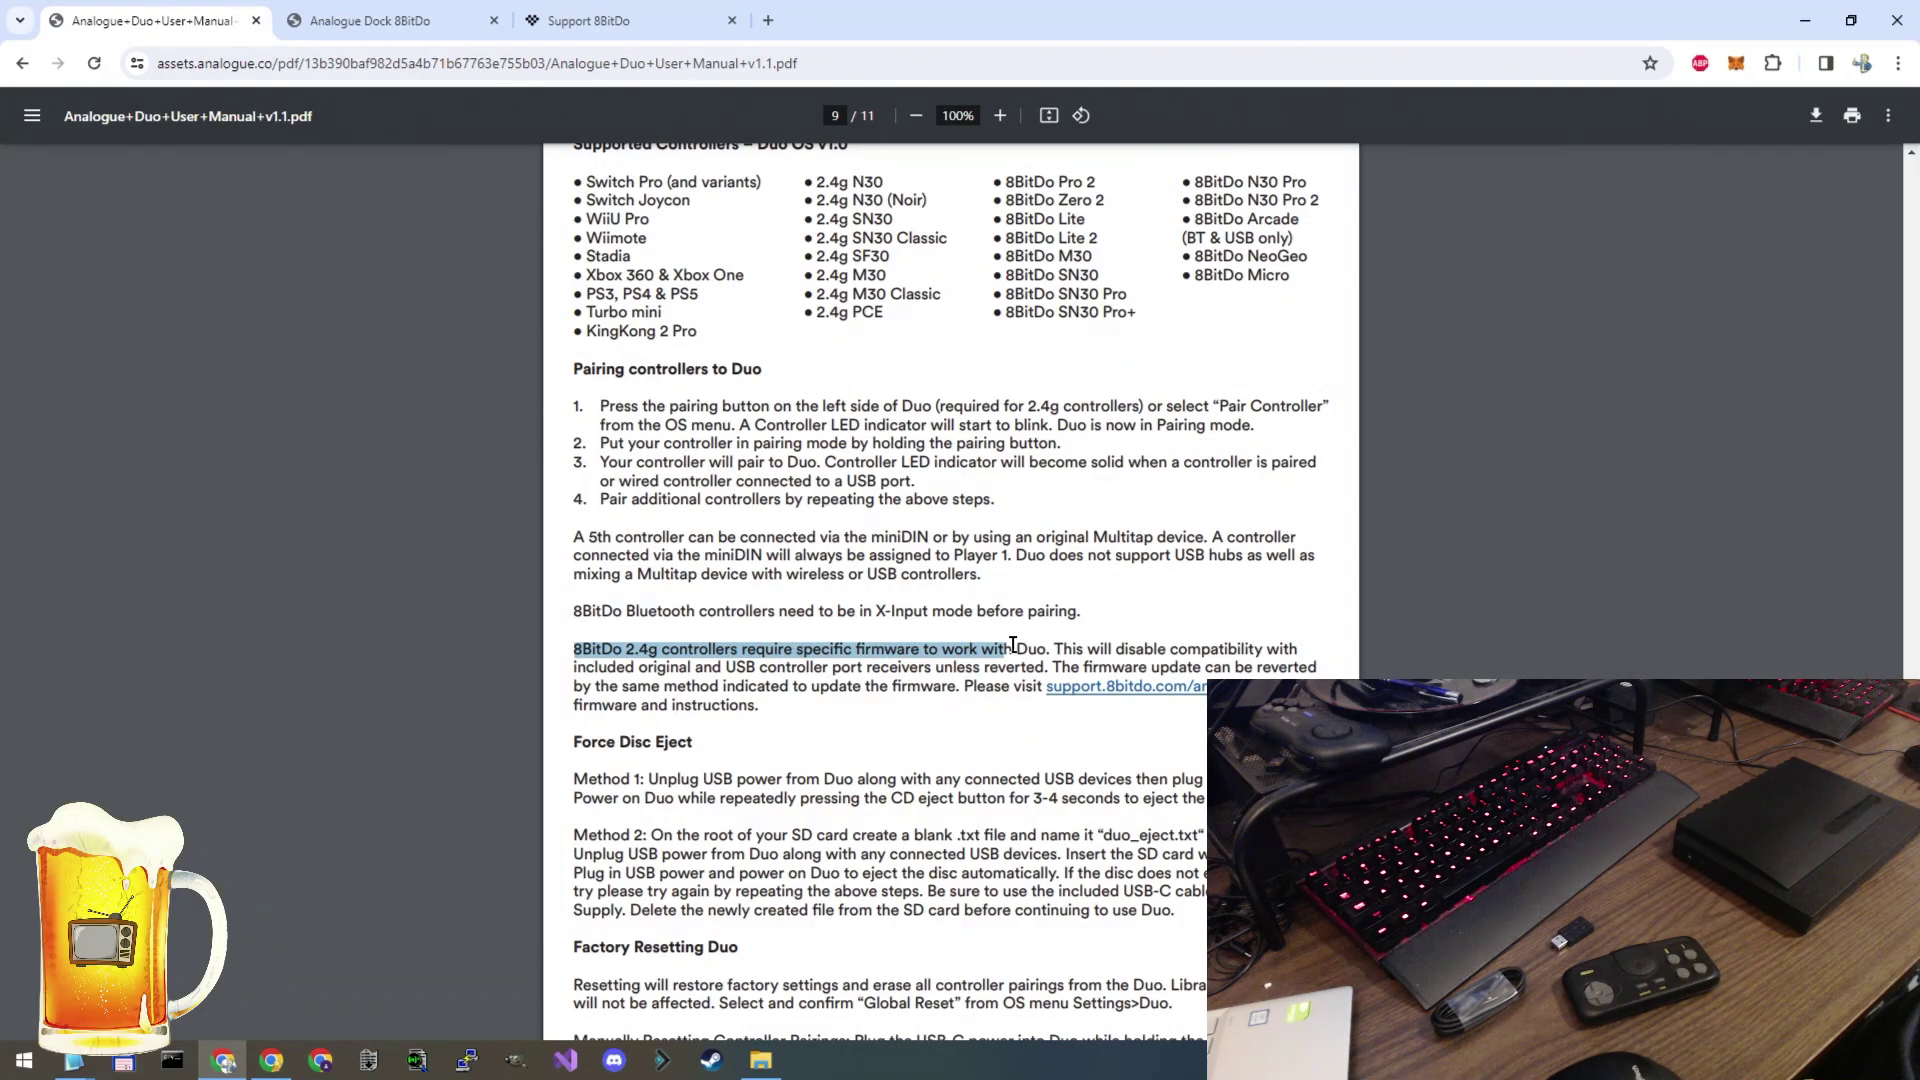
pyautogui.click(1119, 647)
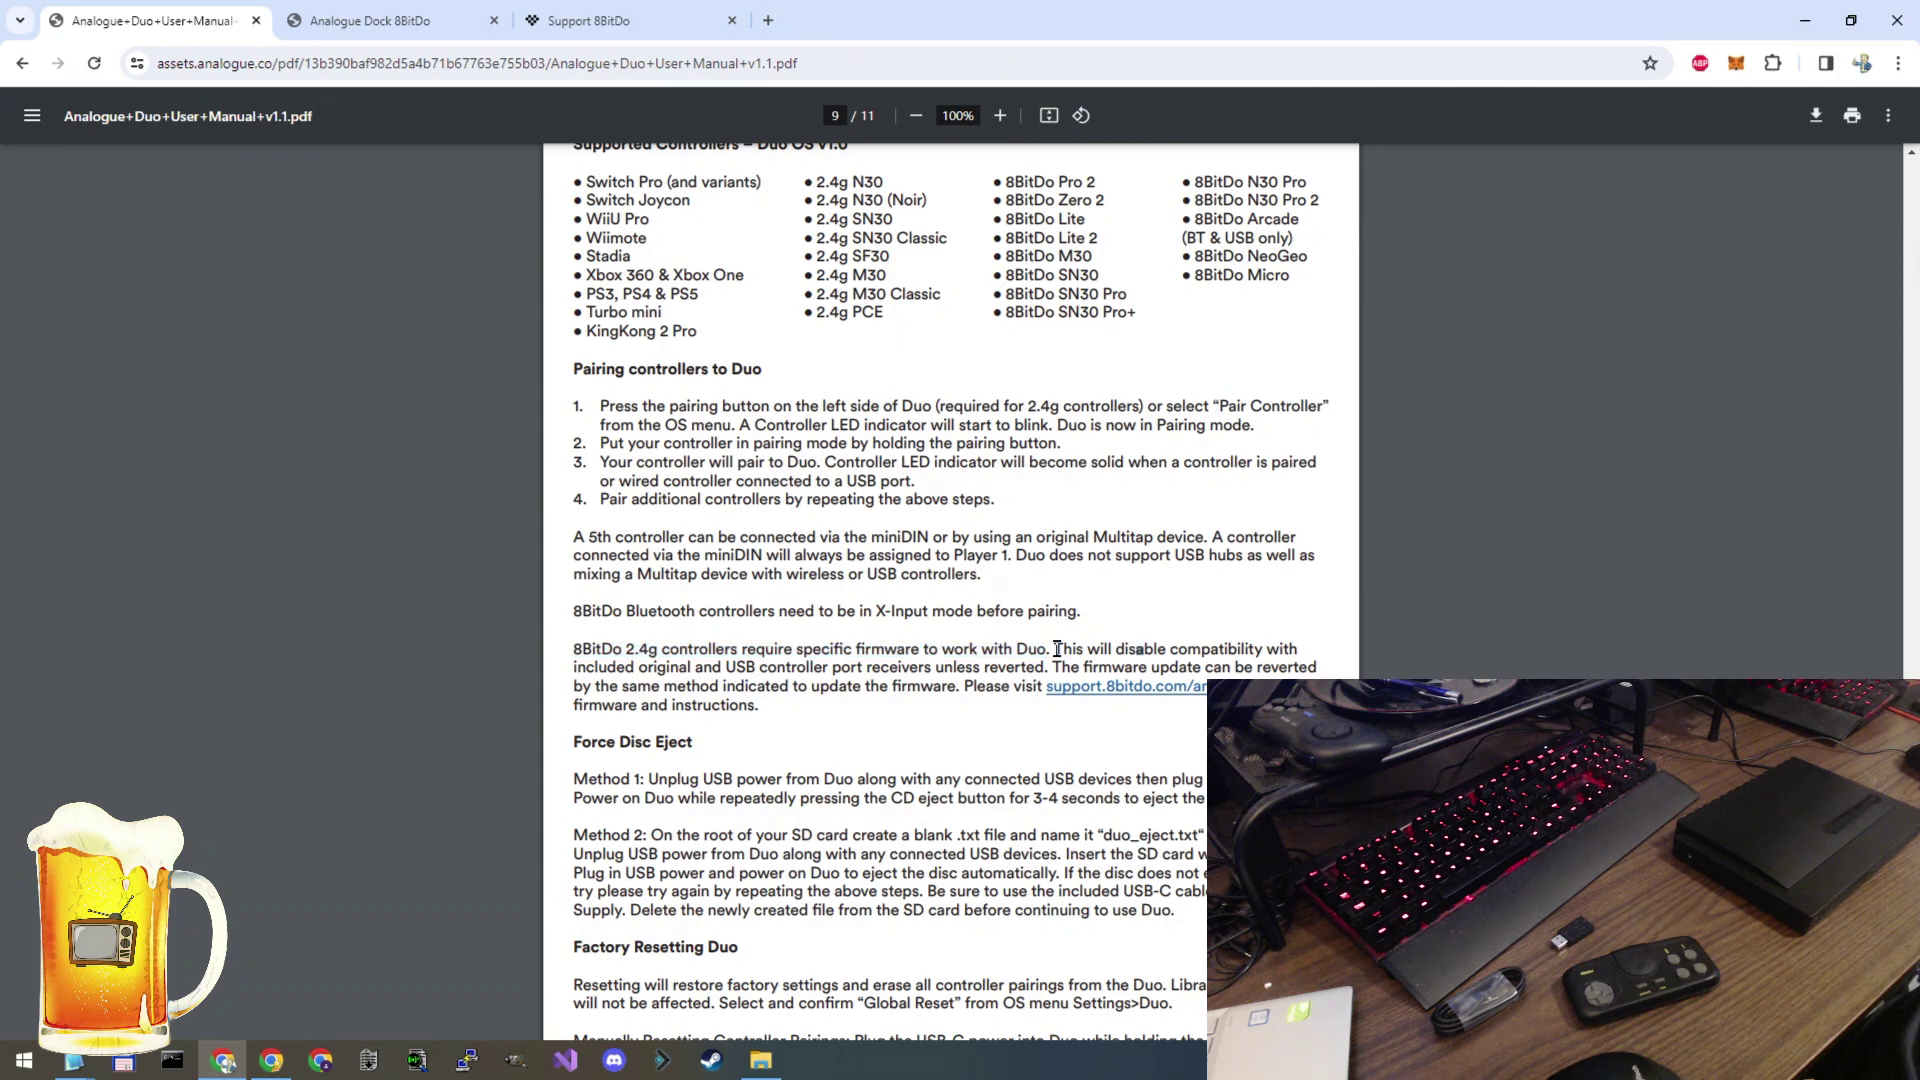
# Step: Highlight the disabled-compatibility warning and the note that the firmware update can be reverted
pyautogui.moveTo(1049, 649); pyautogui.dragTo(1096, 664)
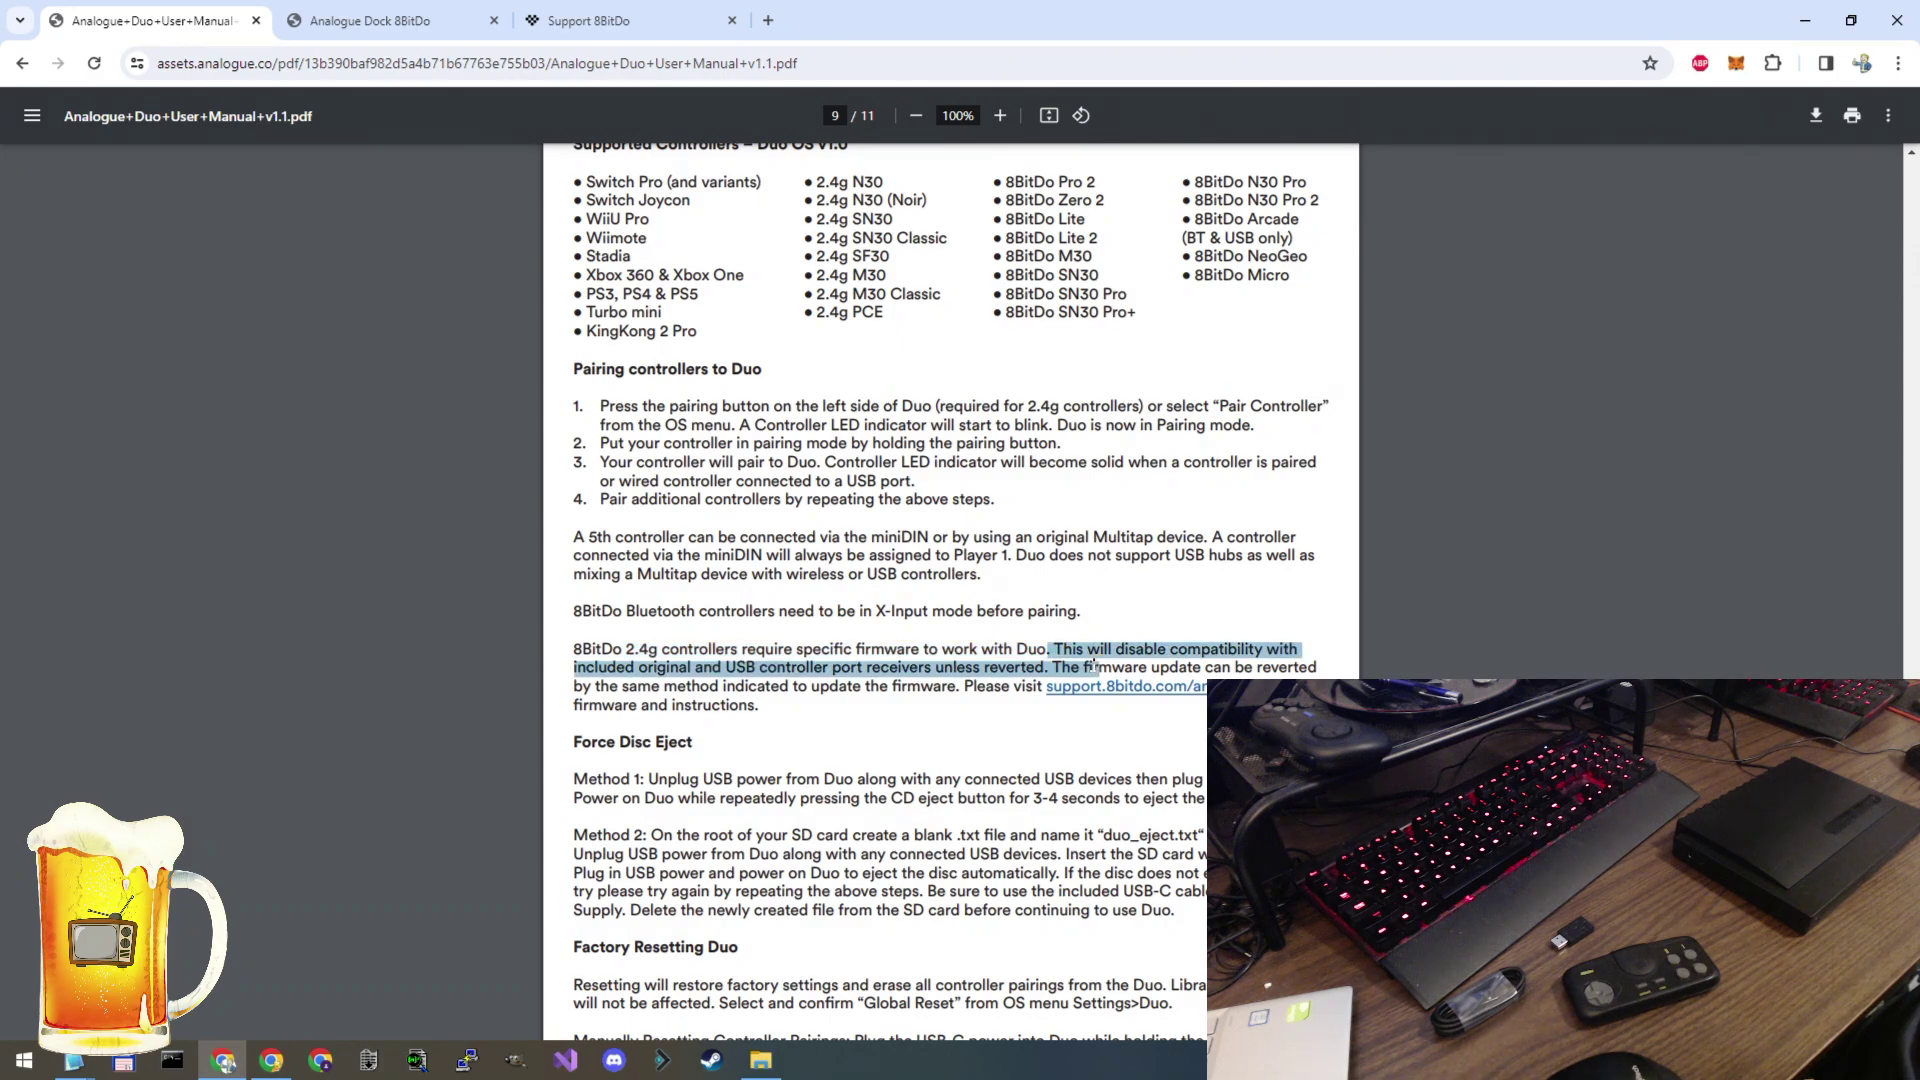
pyautogui.scroll(-2, 1094, 664)
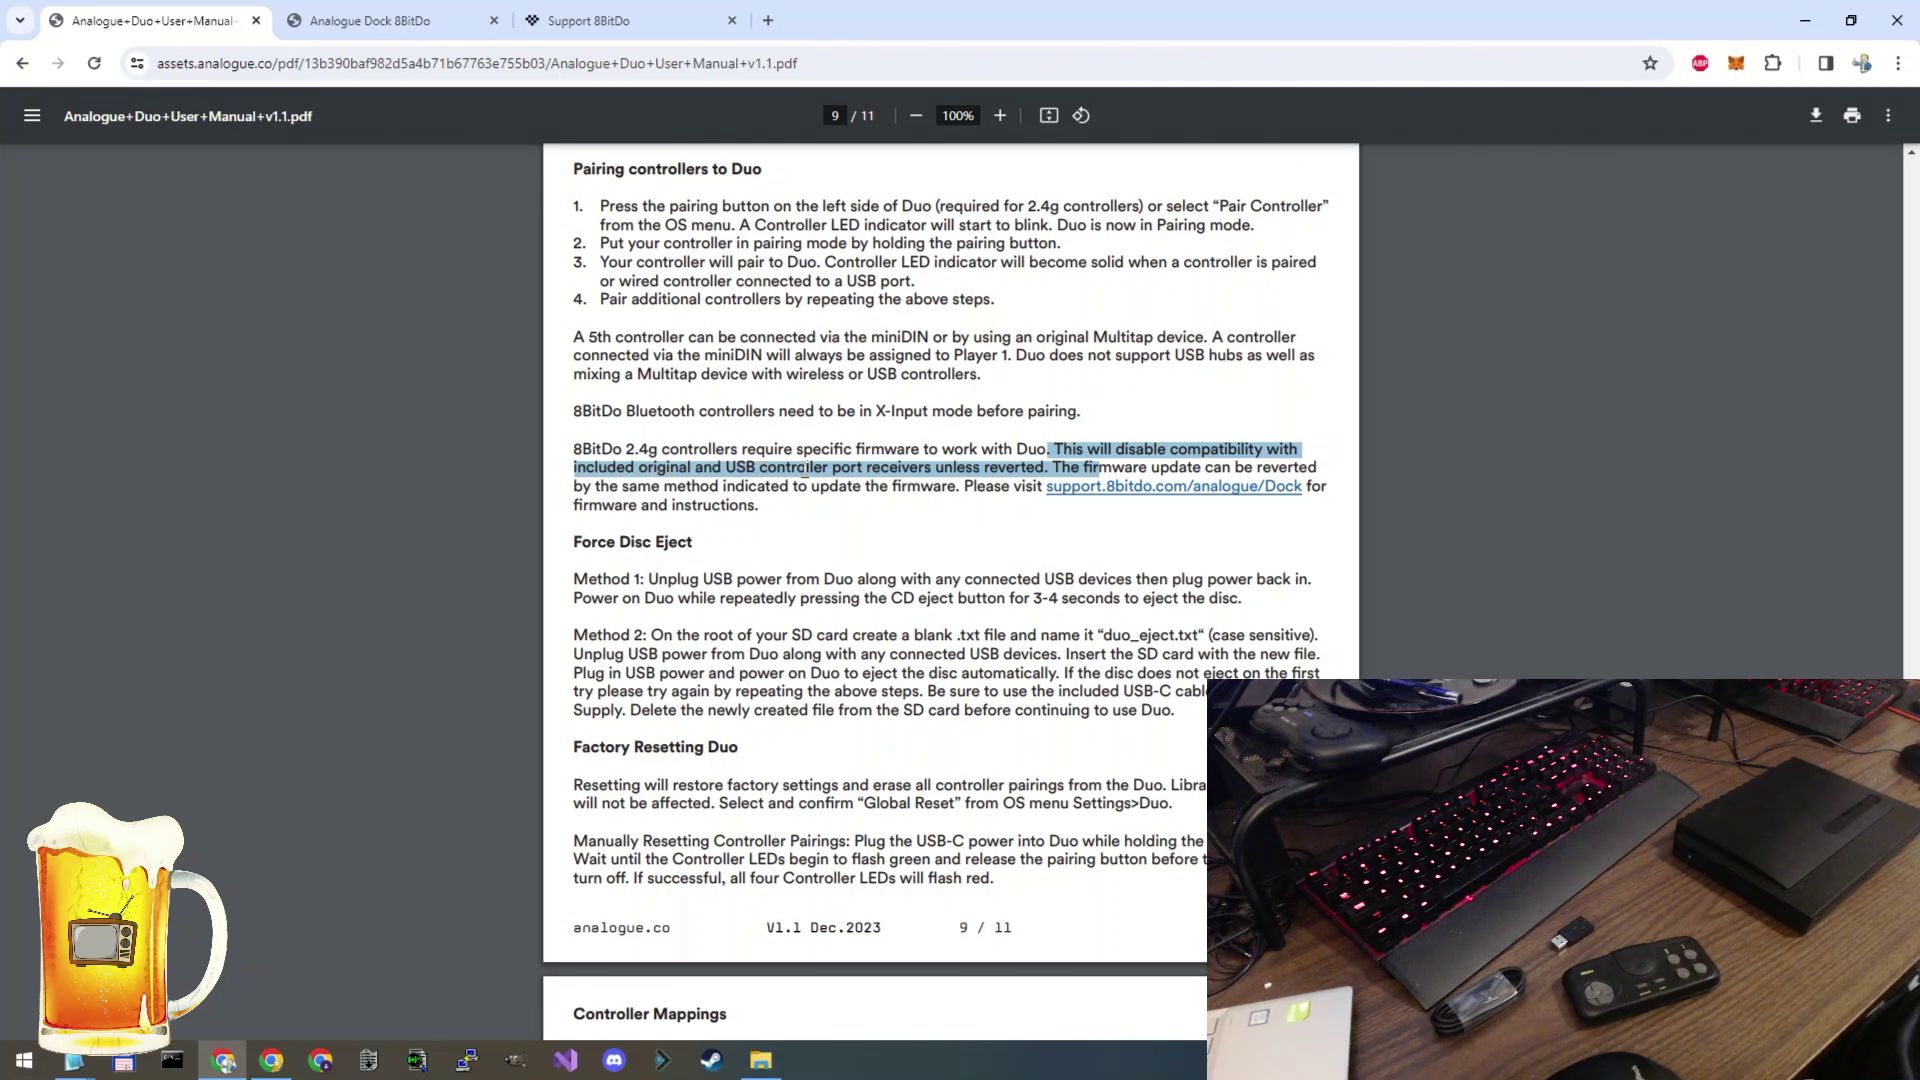
pyautogui.click(886, 466)
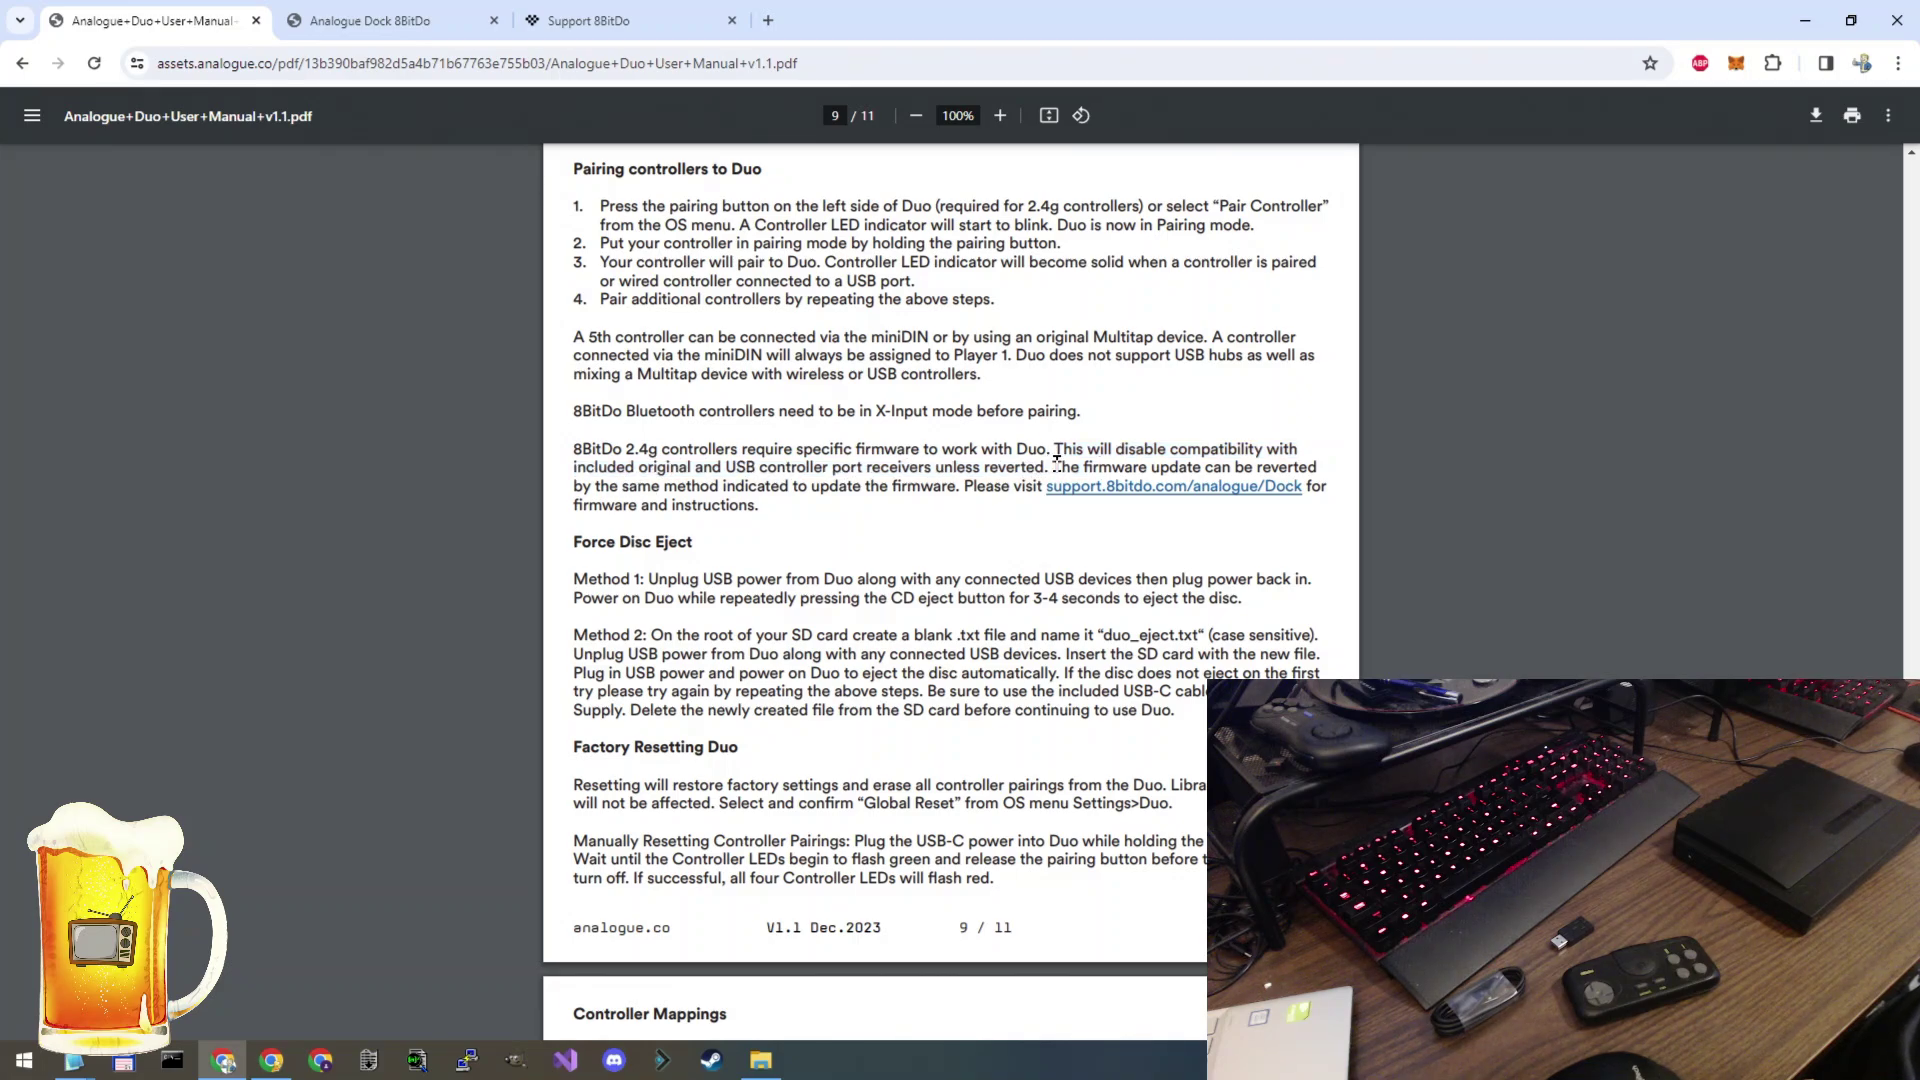
pyautogui.moveTo(1057, 459); pyautogui.dragTo(774, 497)
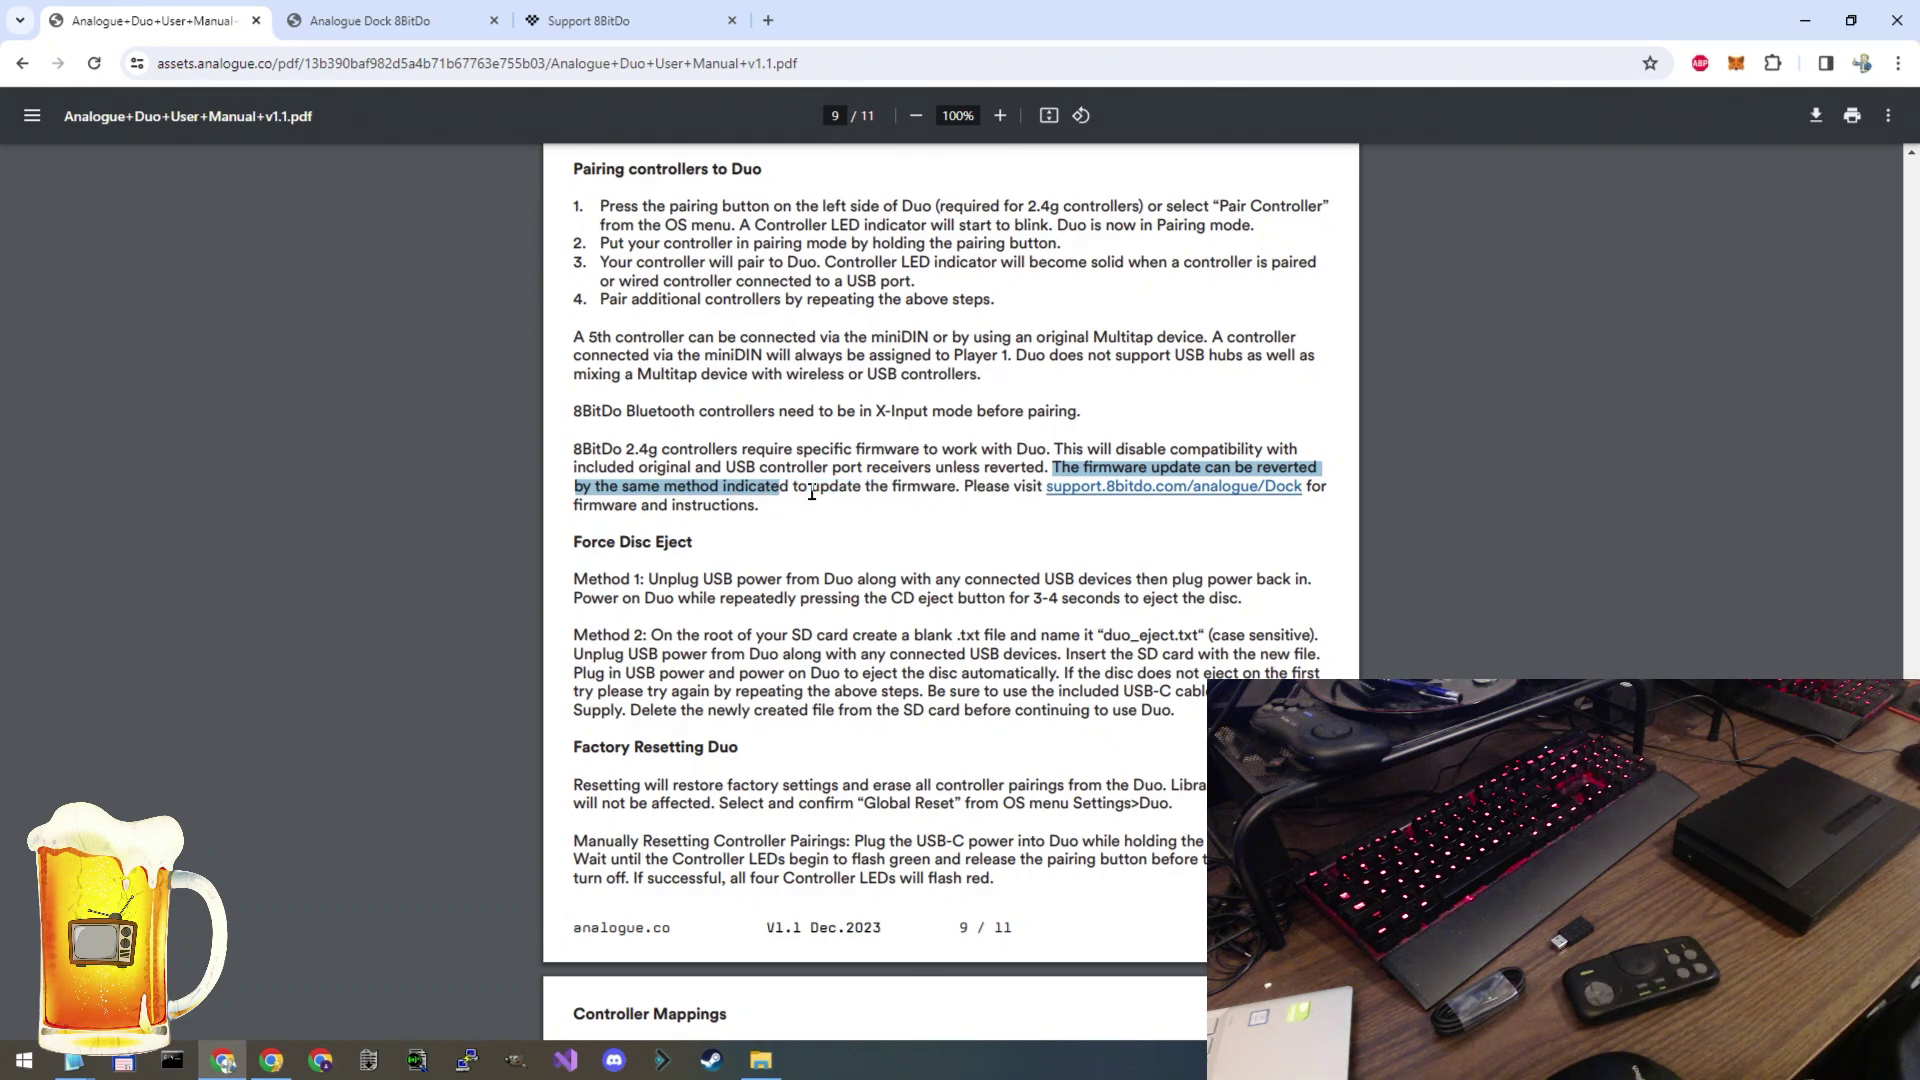
pyautogui.click(812, 493)
pyautogui.moveTo(767, 490); pyautogui.dragTo(898, 492)
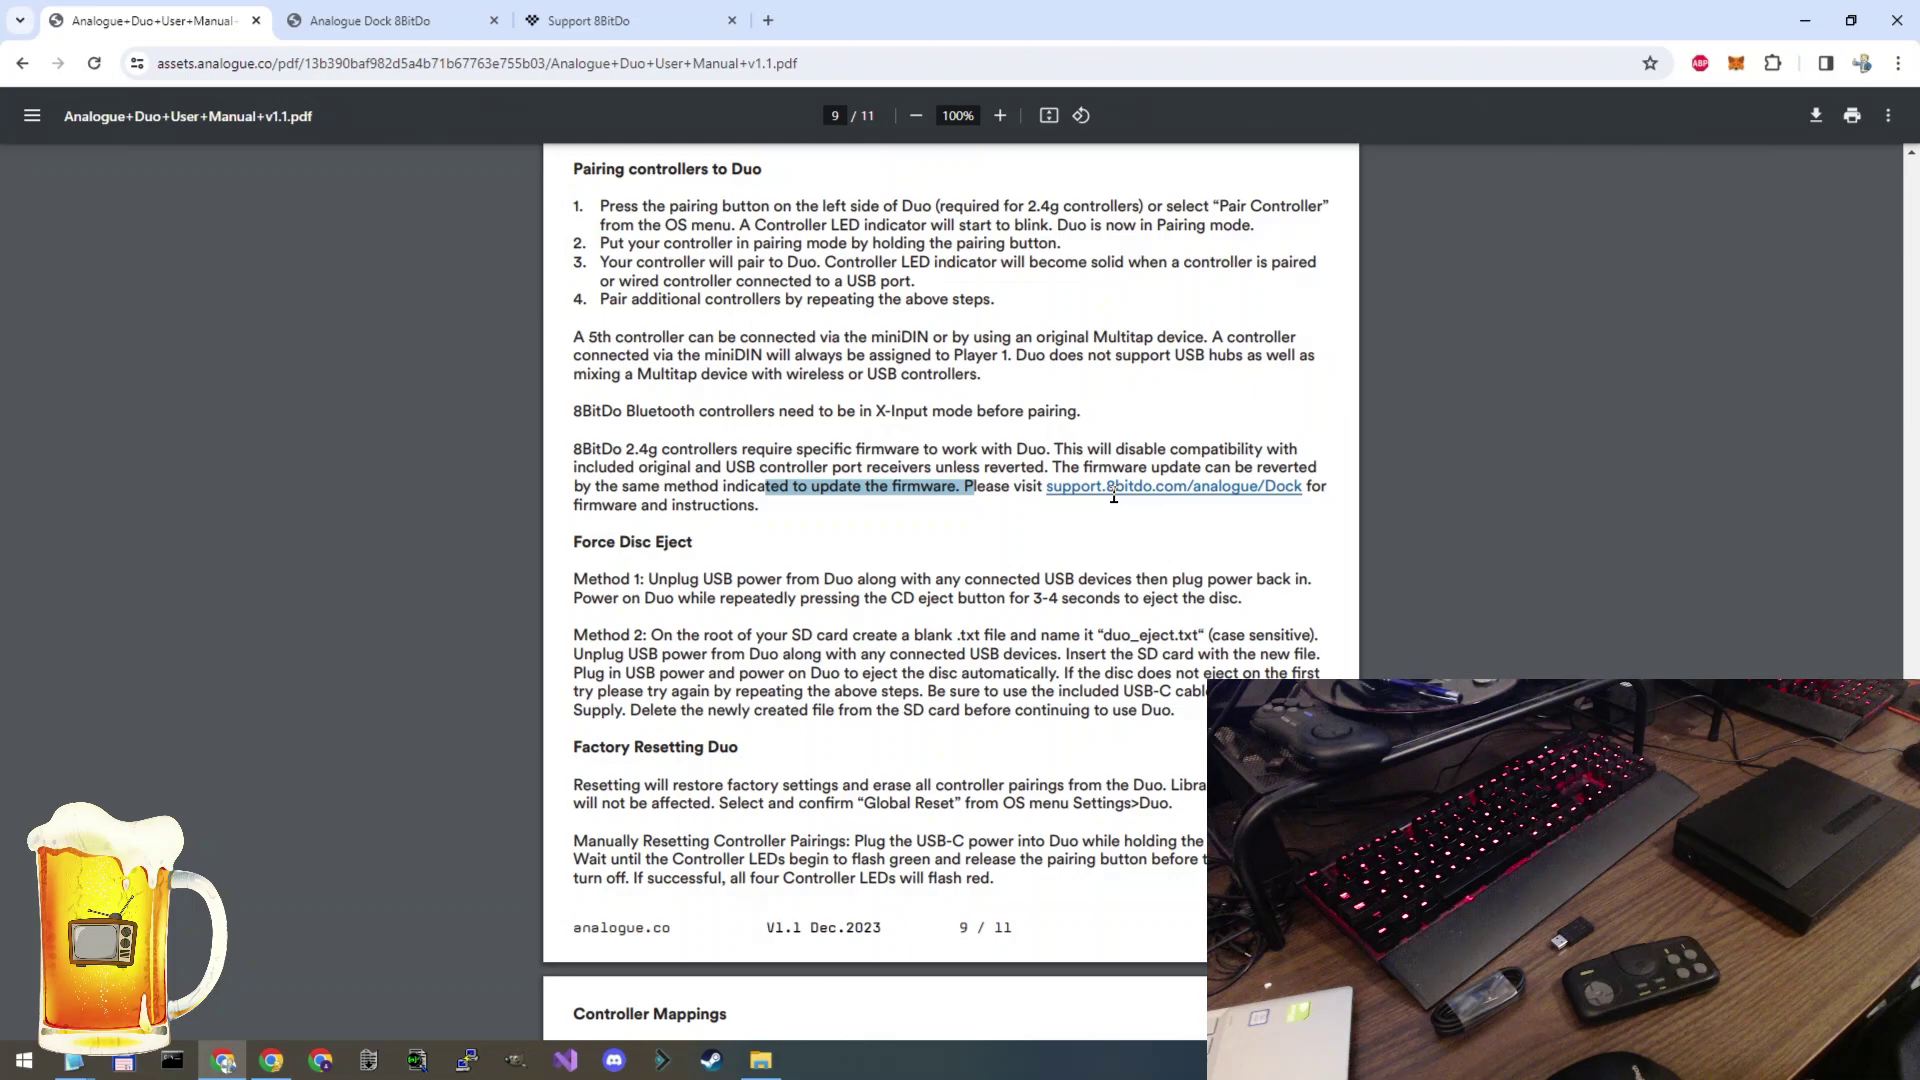
pyautogui.click(1197, 519)
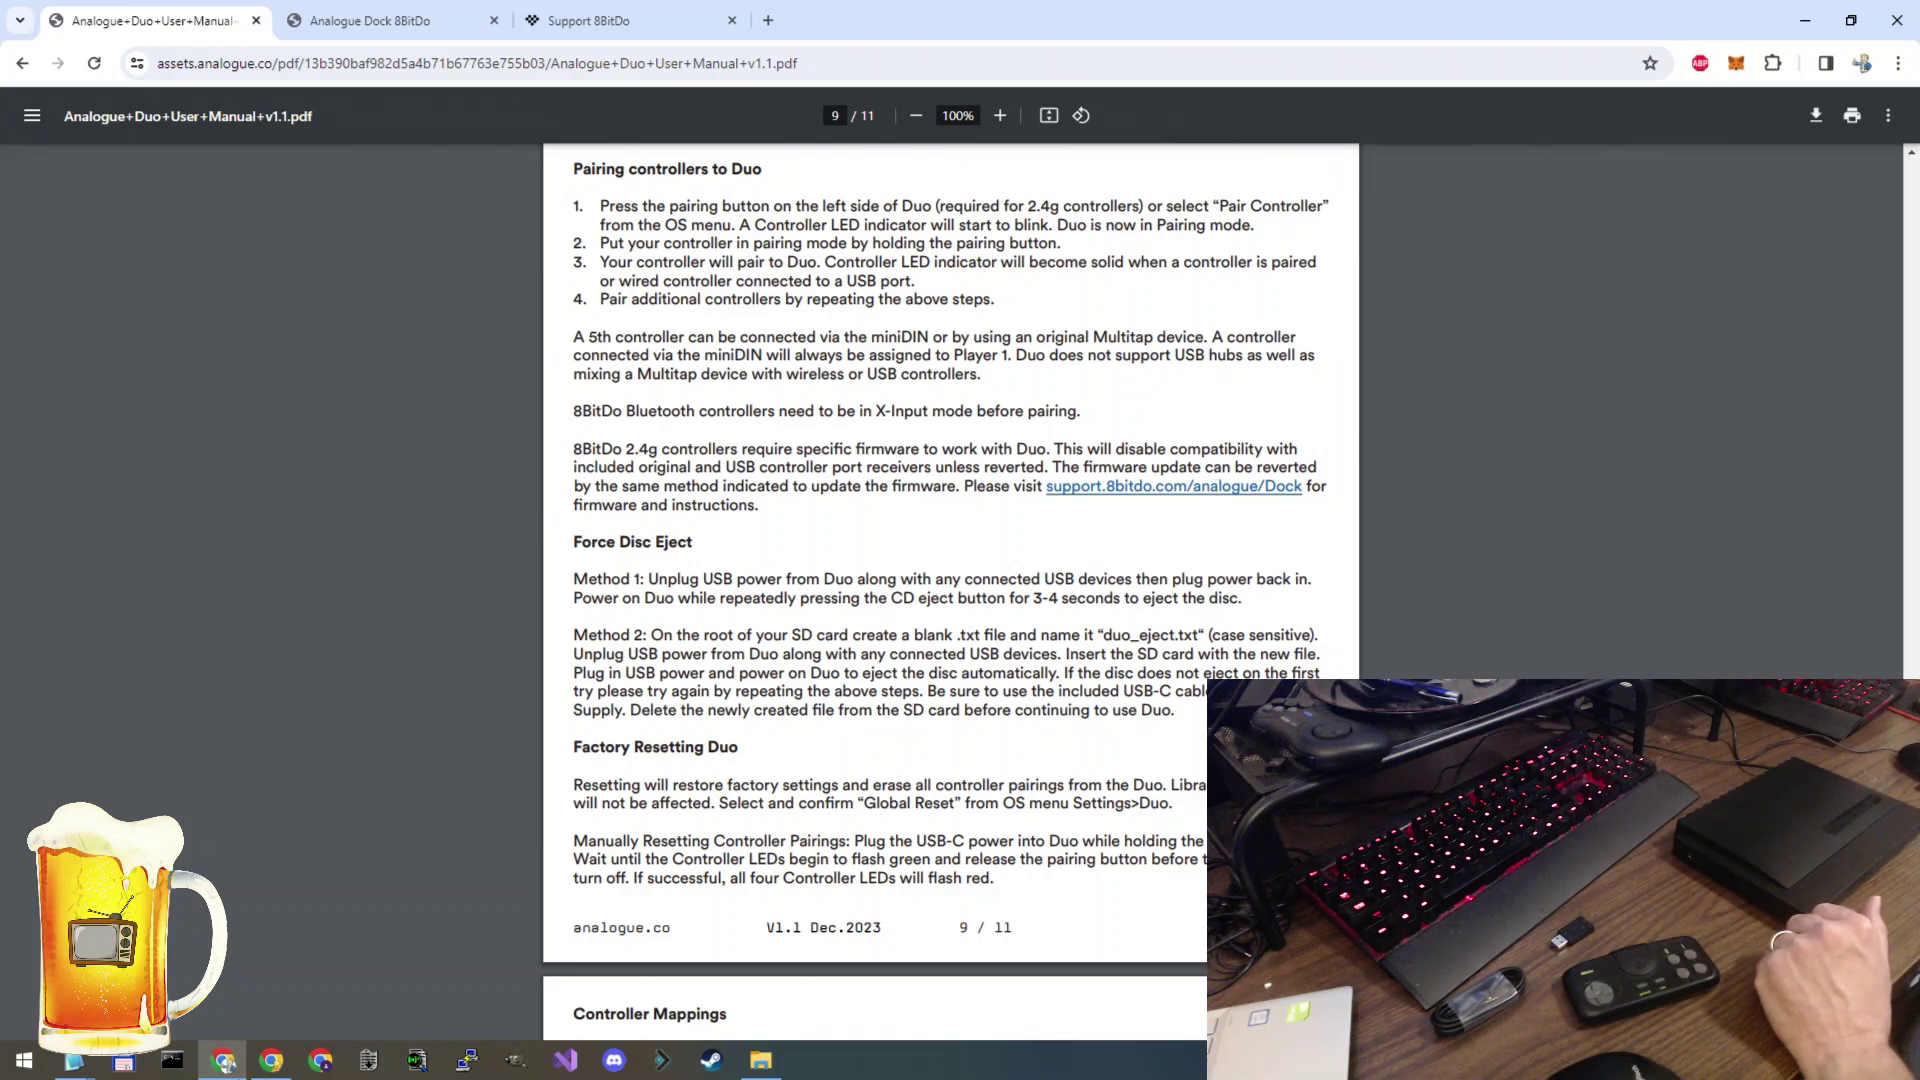
# Step: Review the pce.txt firmware-link notes, then return to Chrome's Analogue Dock 8BitDo support page
pyautogui.click(76, 1066)
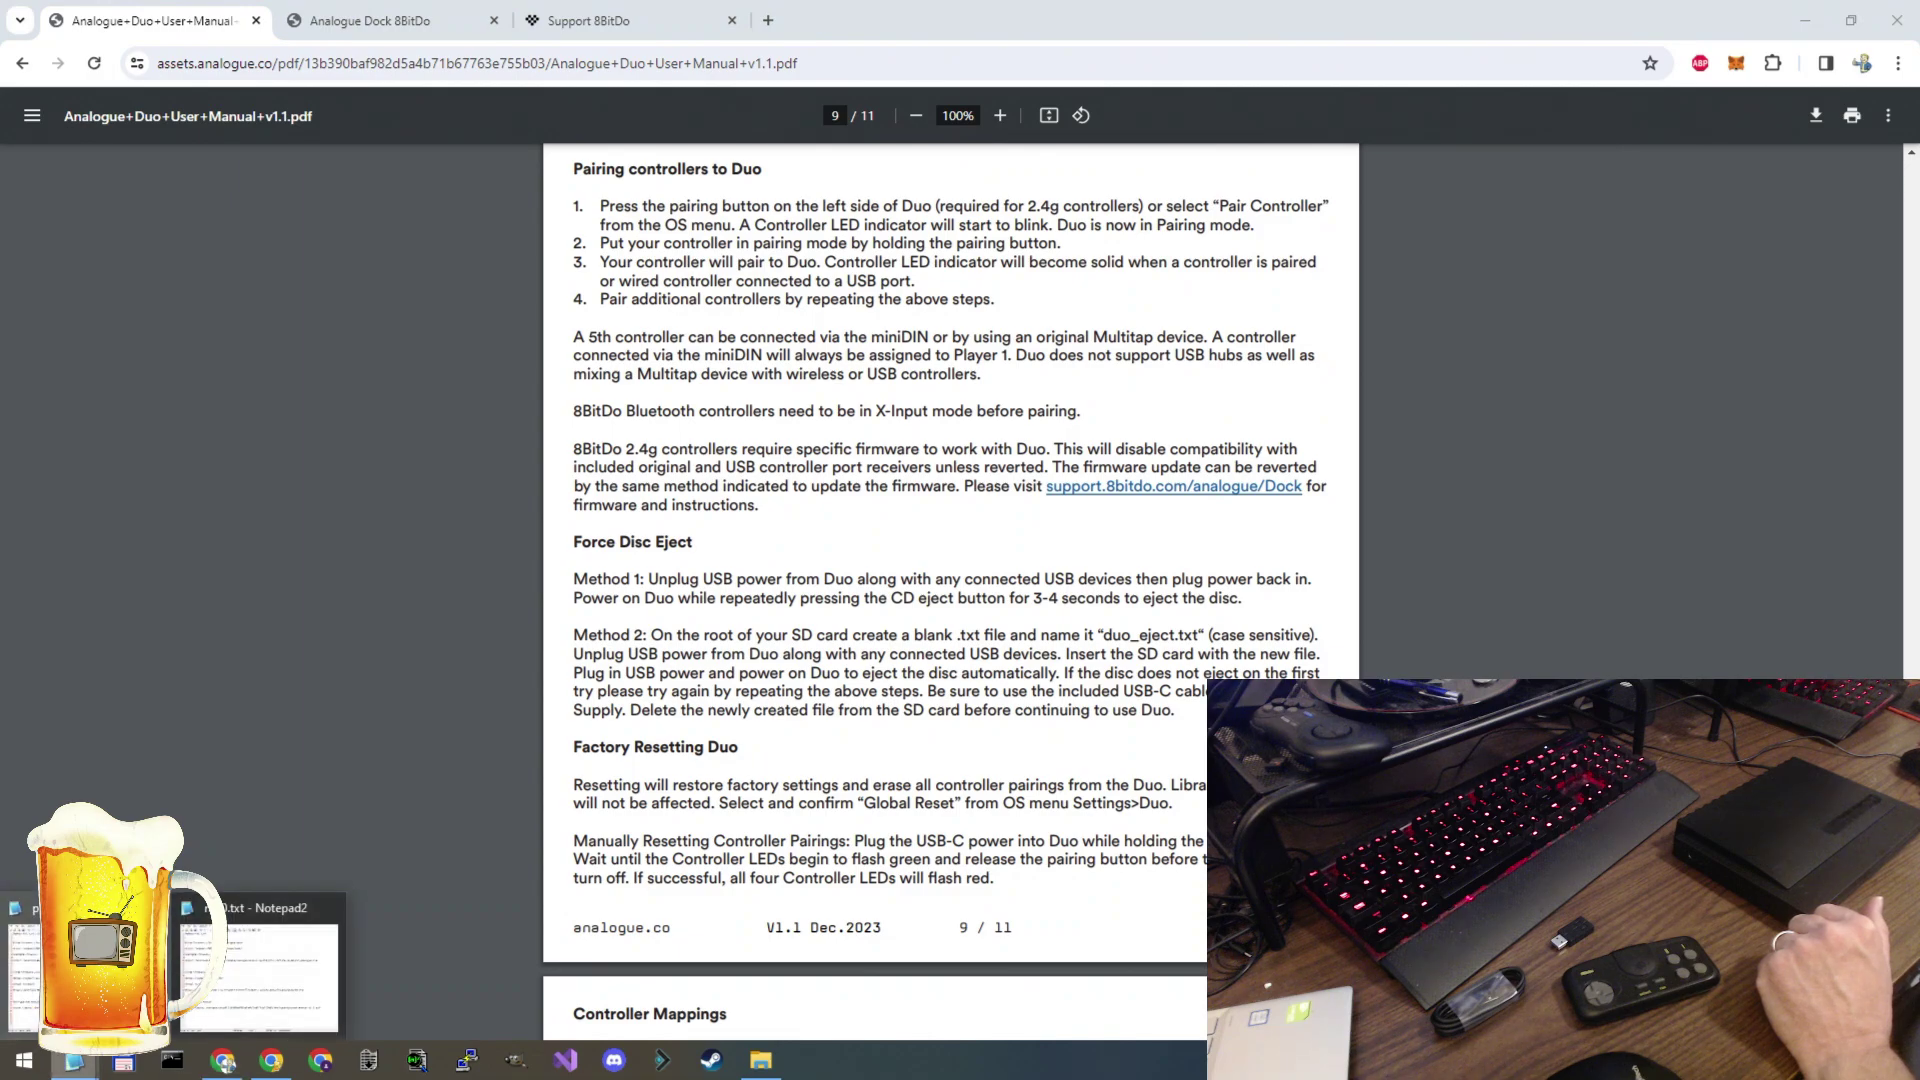
pyautogui.click(70, 960)
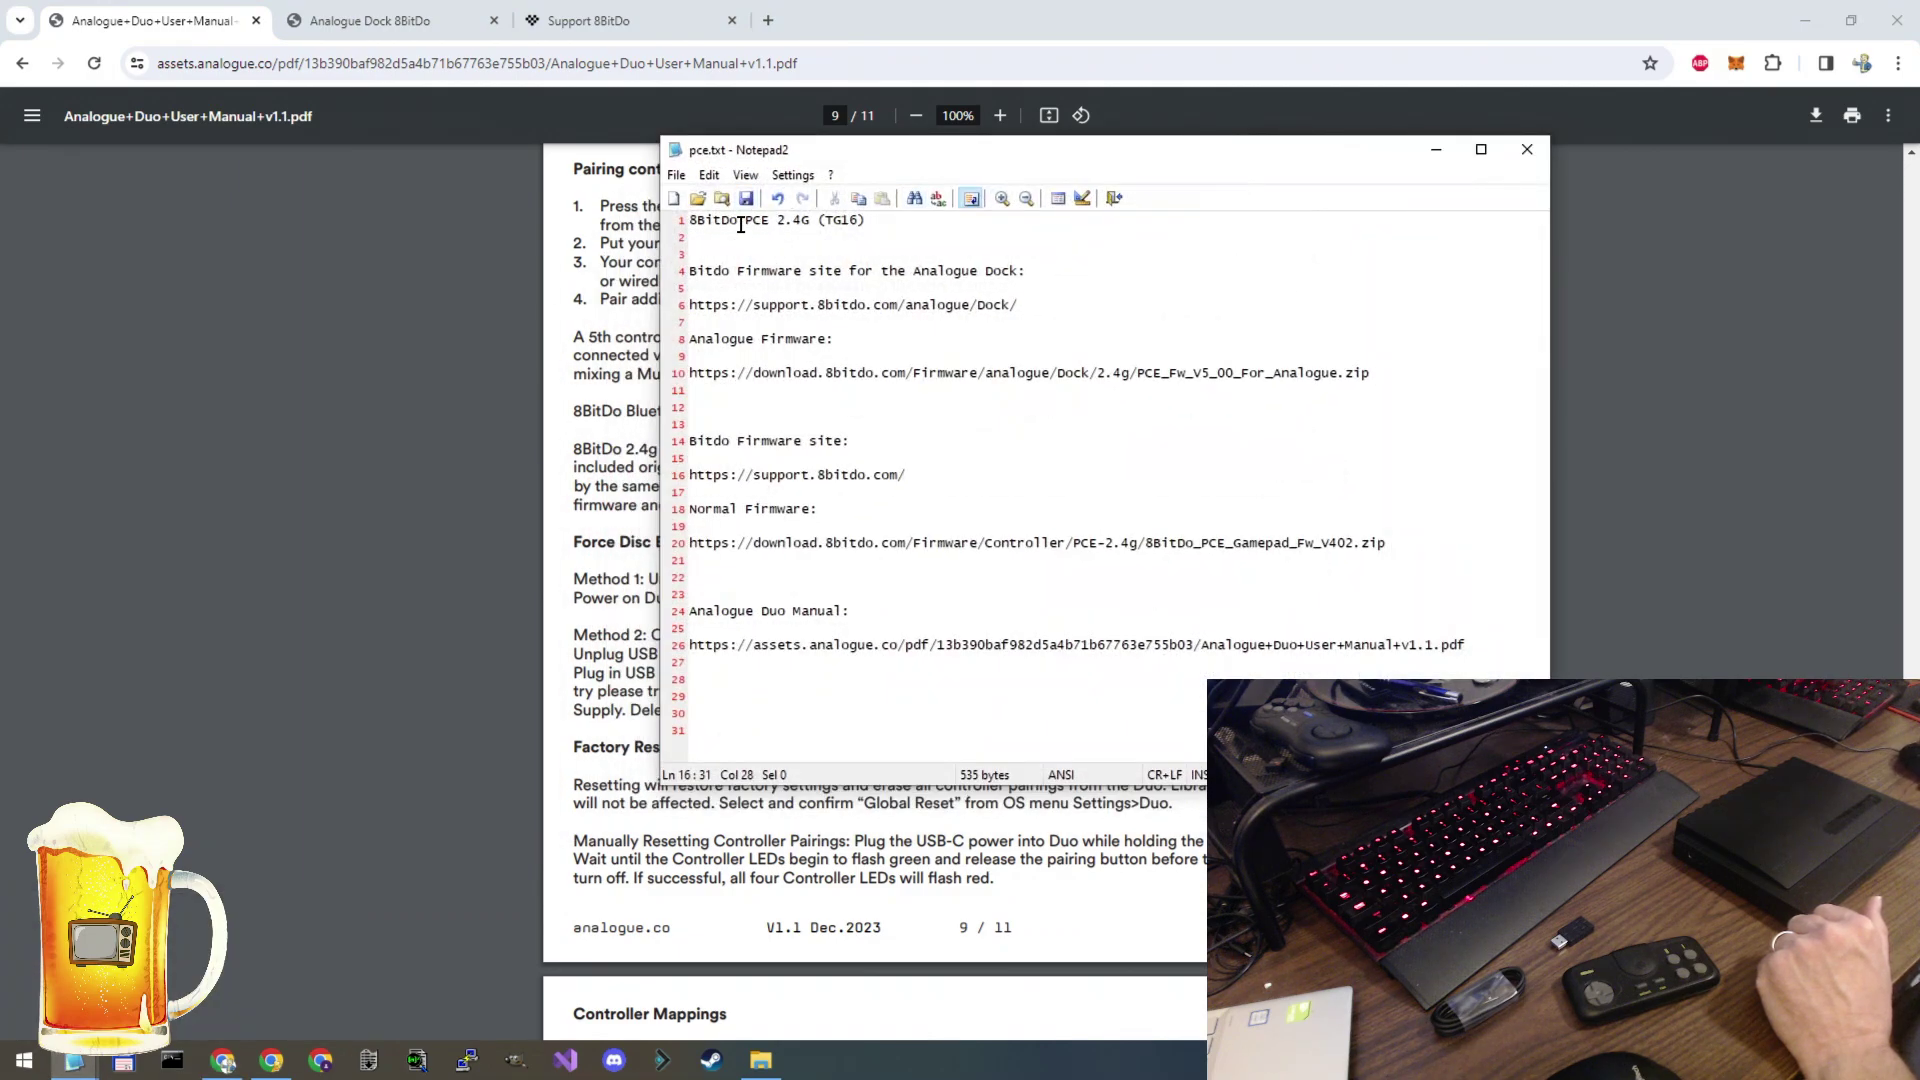
pyautogui.moveTo(740, 224); pyautogui.dragTo(955, 699)
pyautogui.click(954, 699)
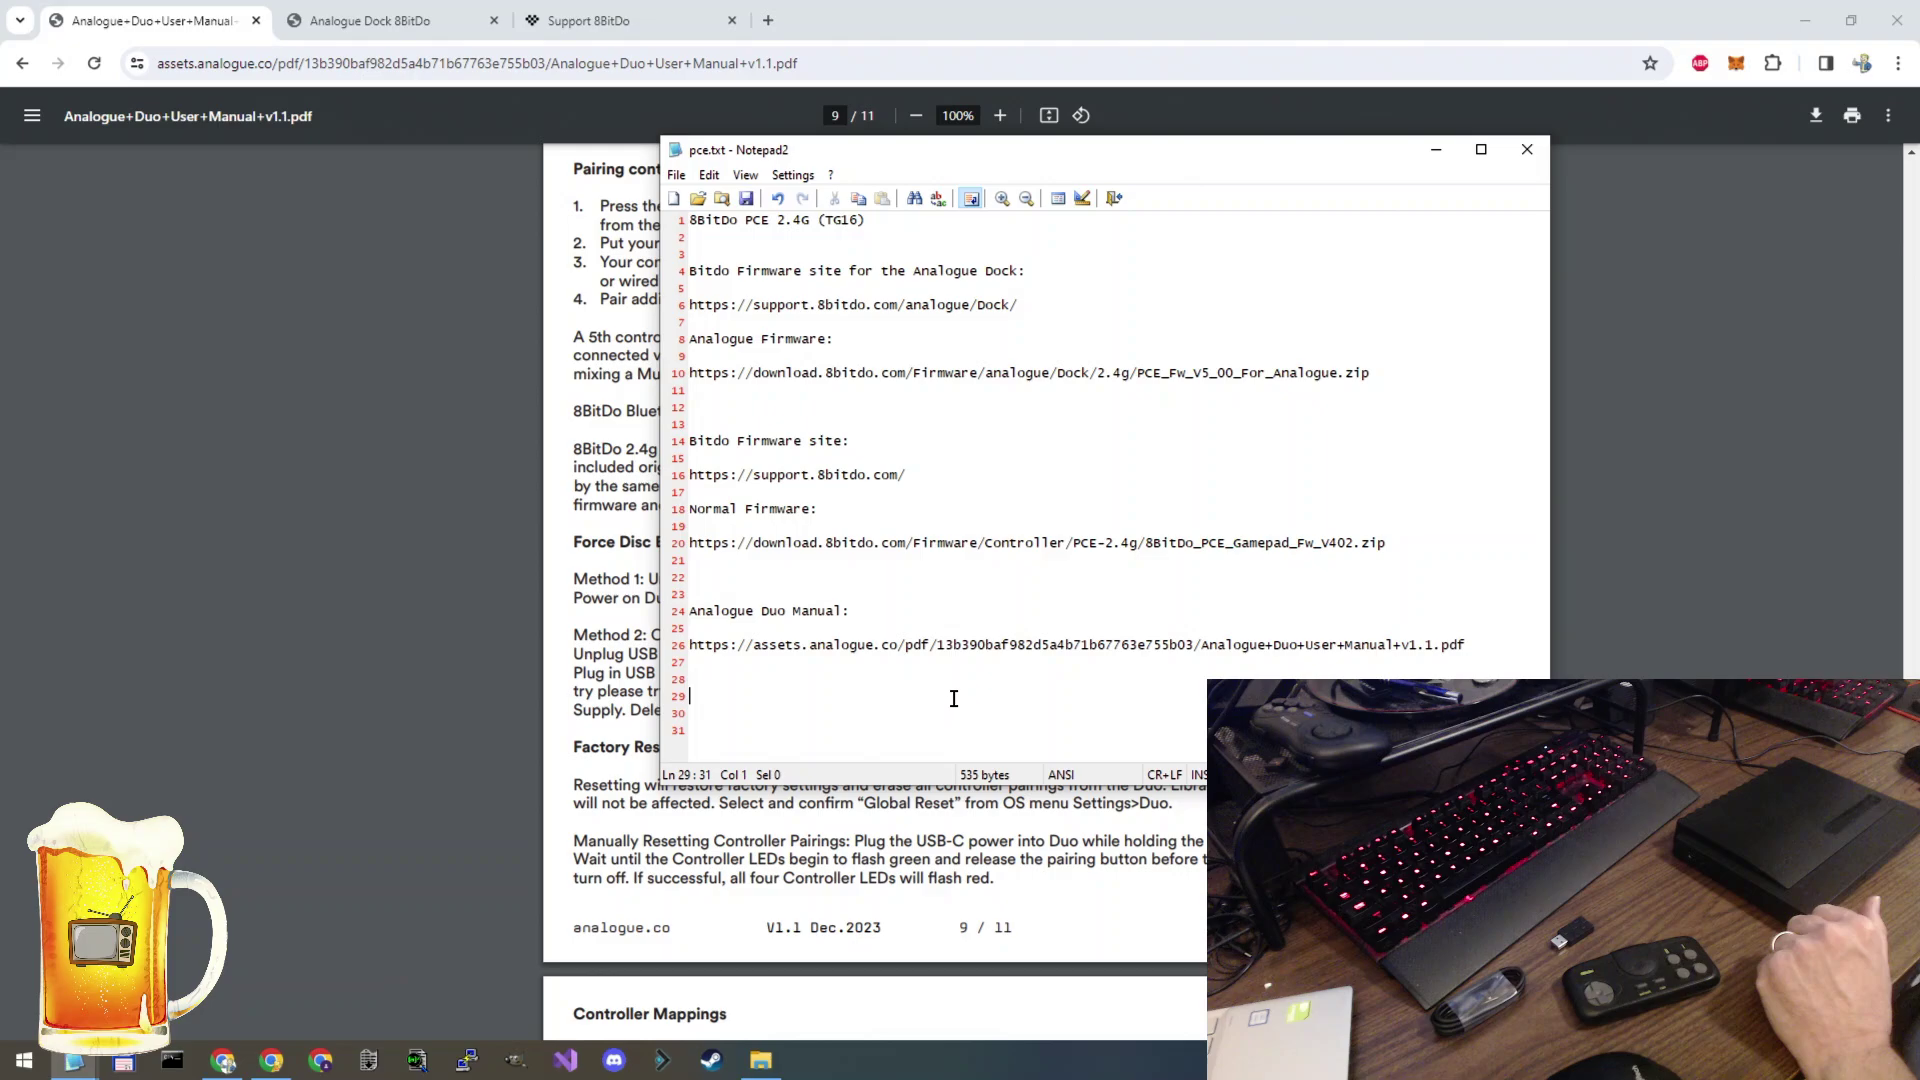
pyautogui.click(1435, 149)
pyautogui.click(425, 27)
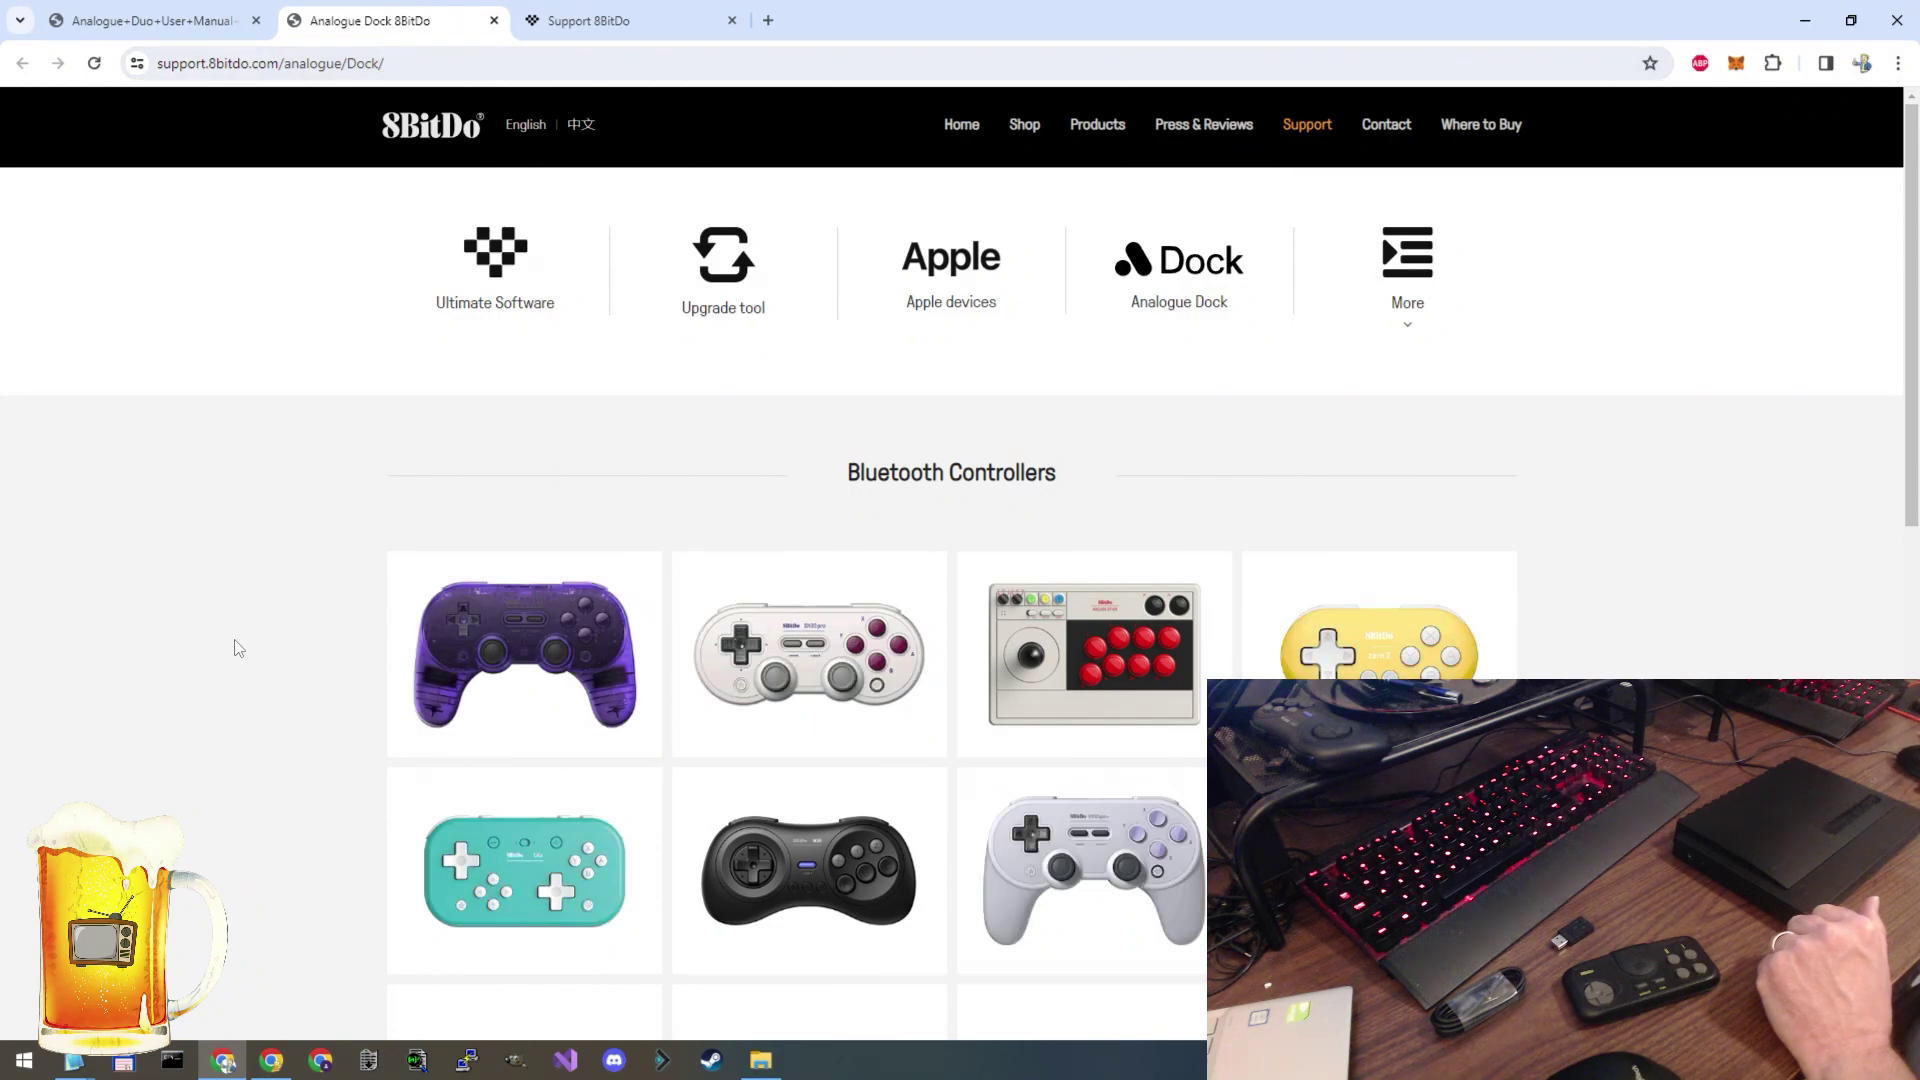
# Step: Download the PCE 2.4G Firmware for Analogue Dock (PCE_Fw_V5_00_For_Analogue.zip) into the TG16 folder
pyautogui.scroll(-1, 1036, 590)
pyautogui.scroll(-9, 1036, 590)
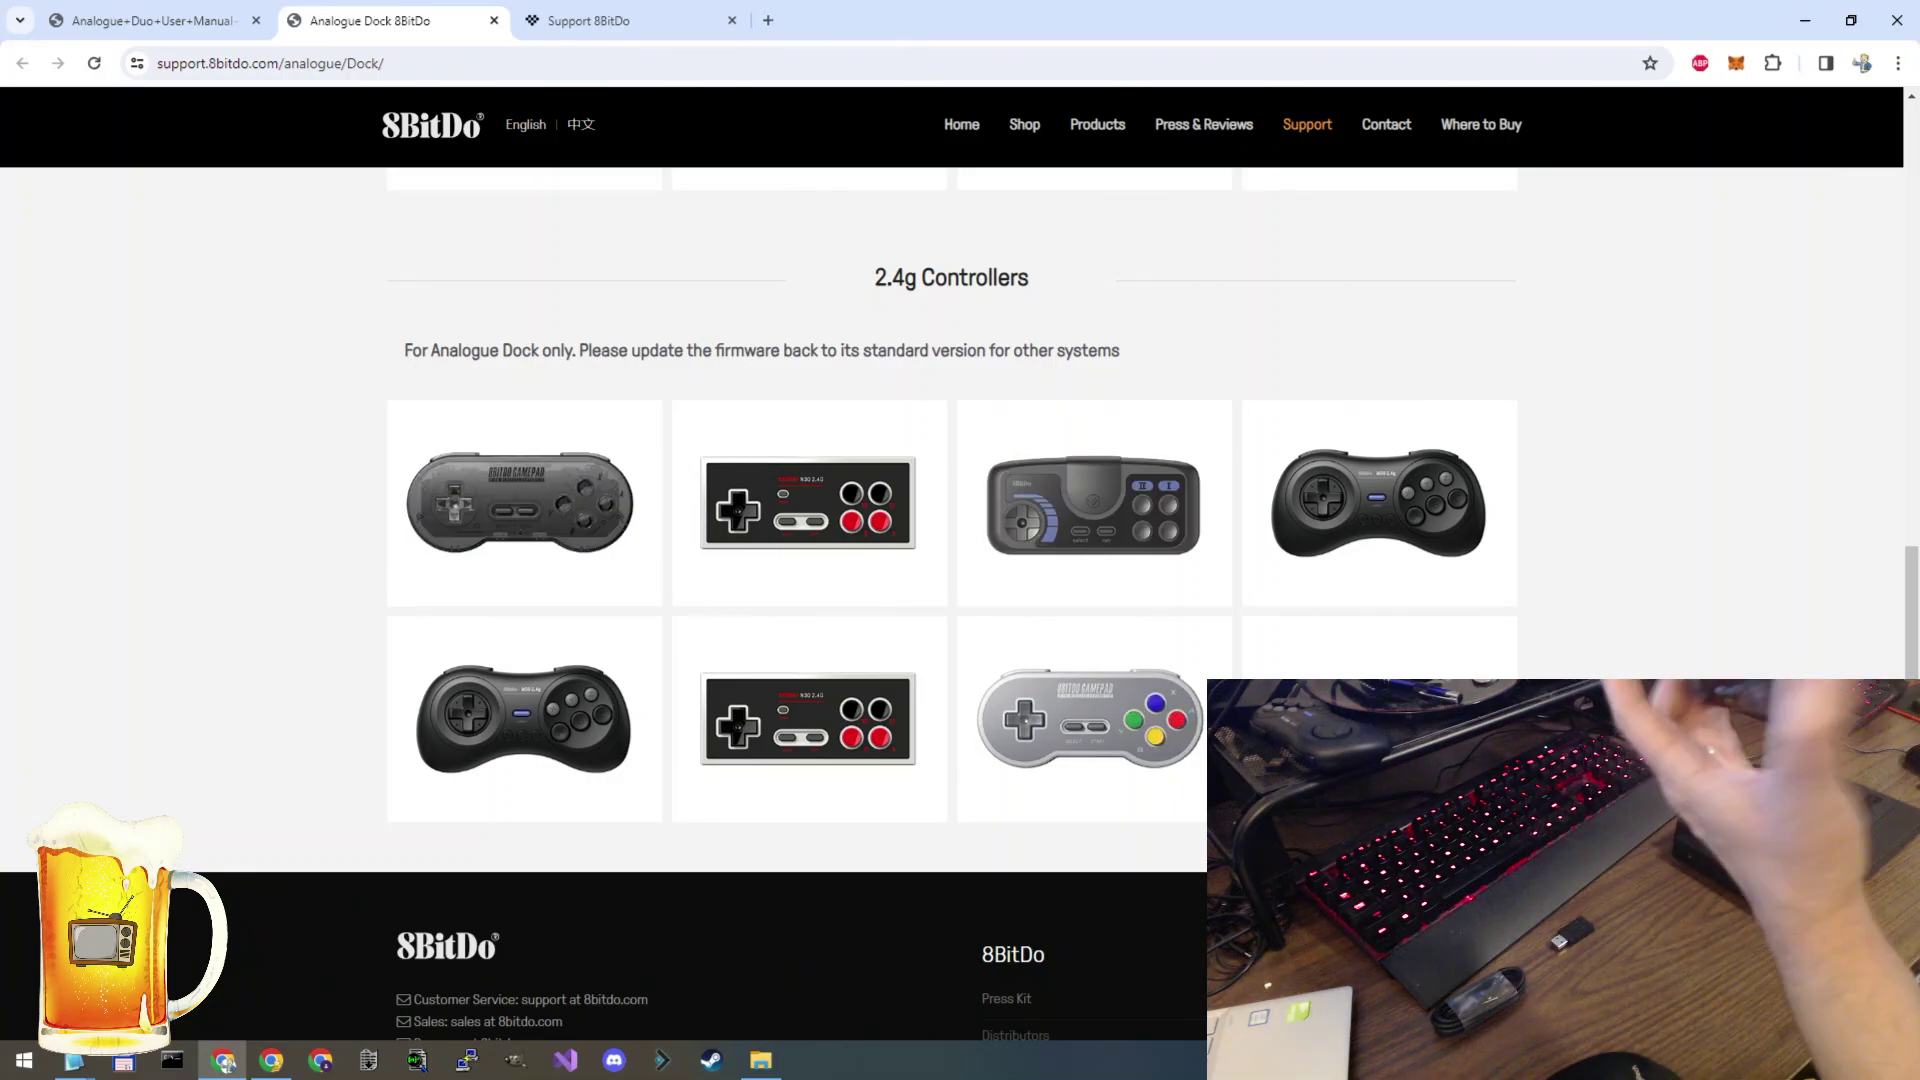
pyautogui.moveTo(1138, 470)
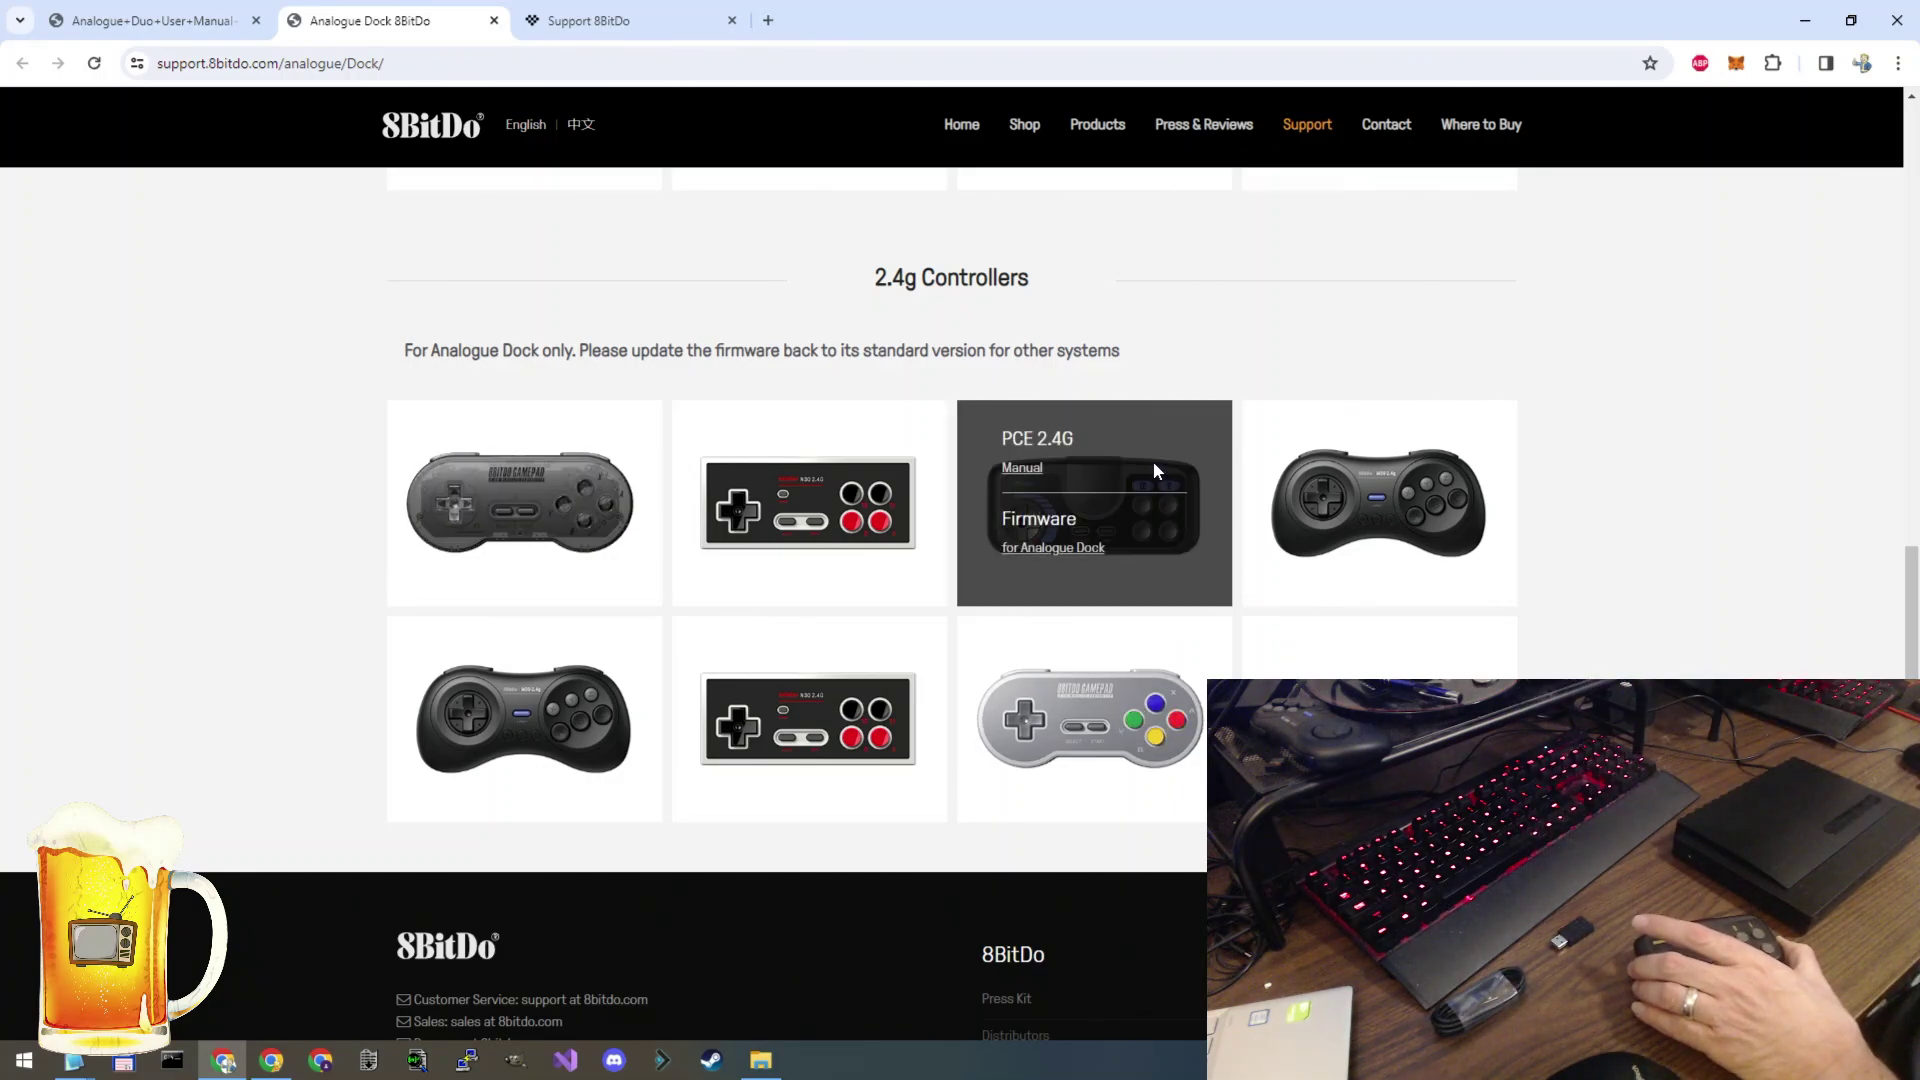
pyautogui.click(1030, 550)
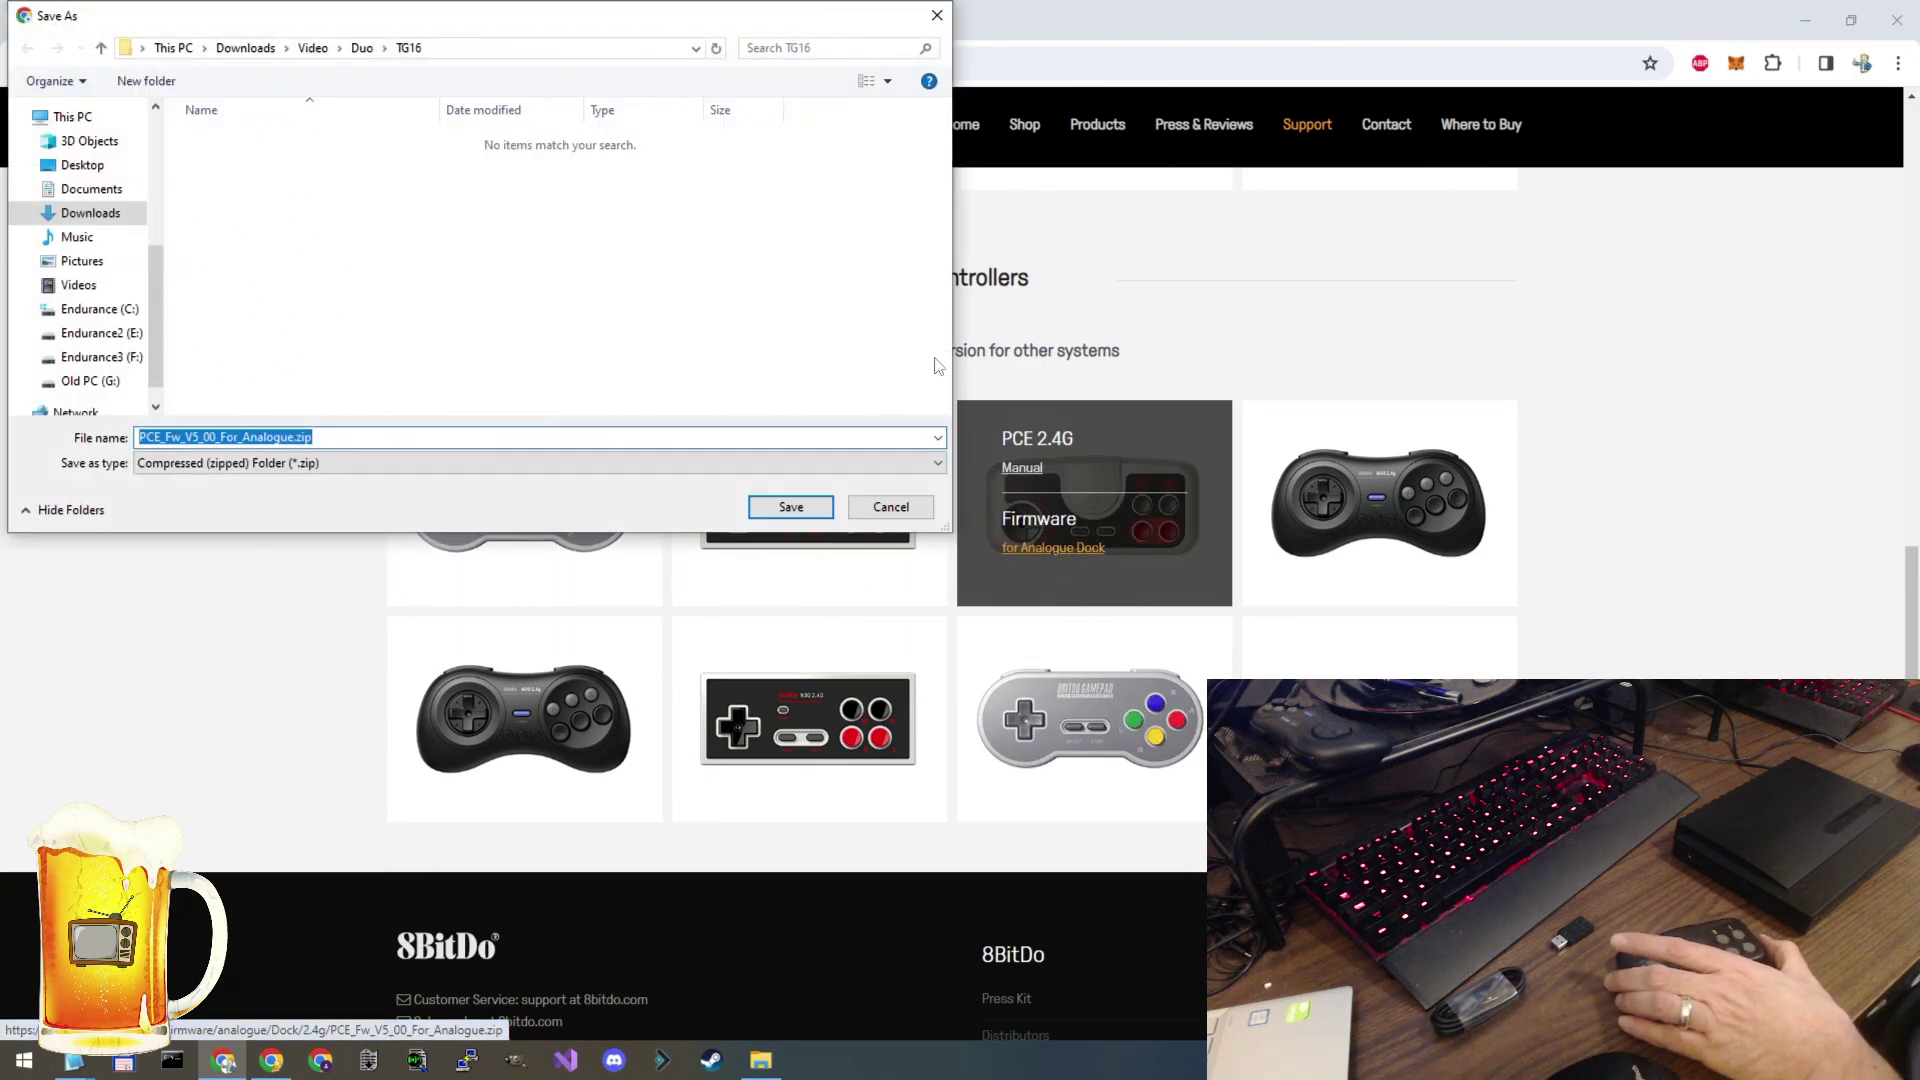
pyautogui.click(782, 506)
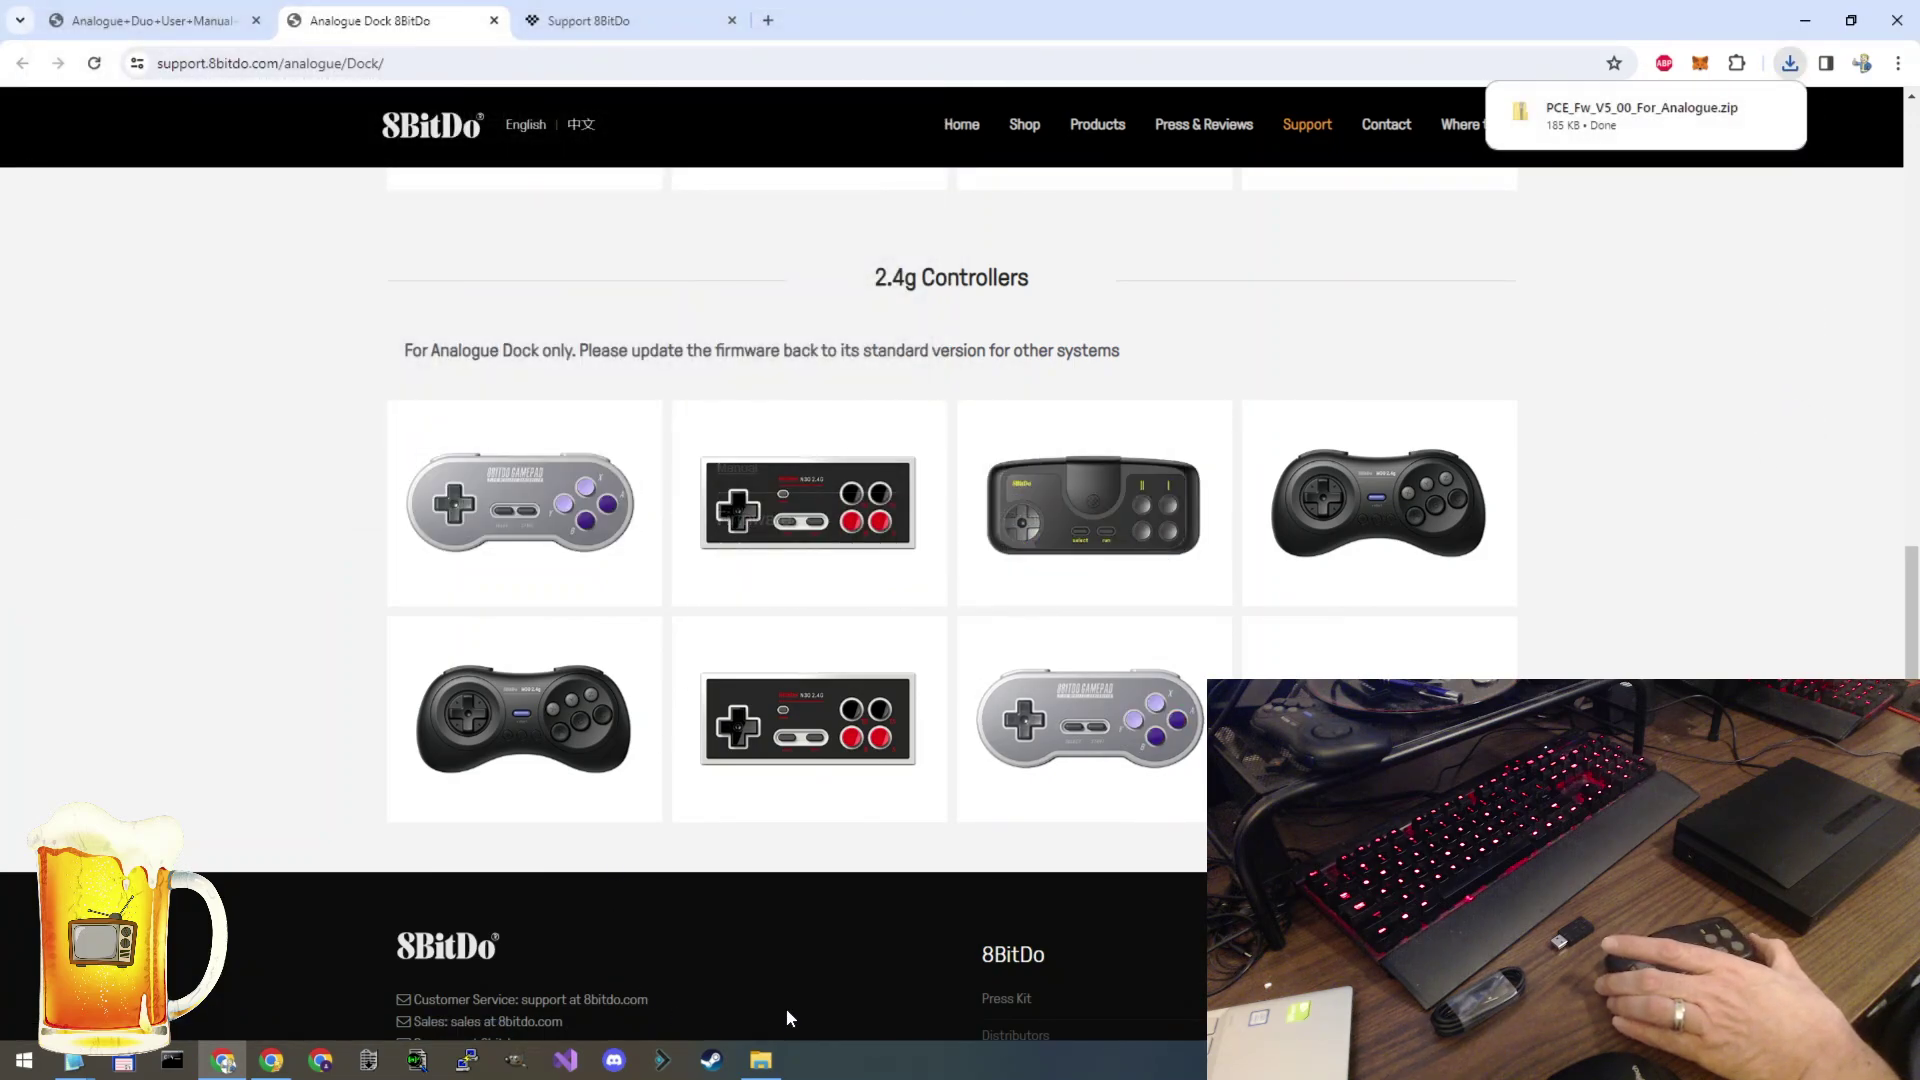
# Step: Extract PCE_Fw_V5_00_For_Analogue.zip in TG16 and open its Readme_en.txt instructions
pyautogui.click(761, 1060)
pyautogui.click(1002, 535)
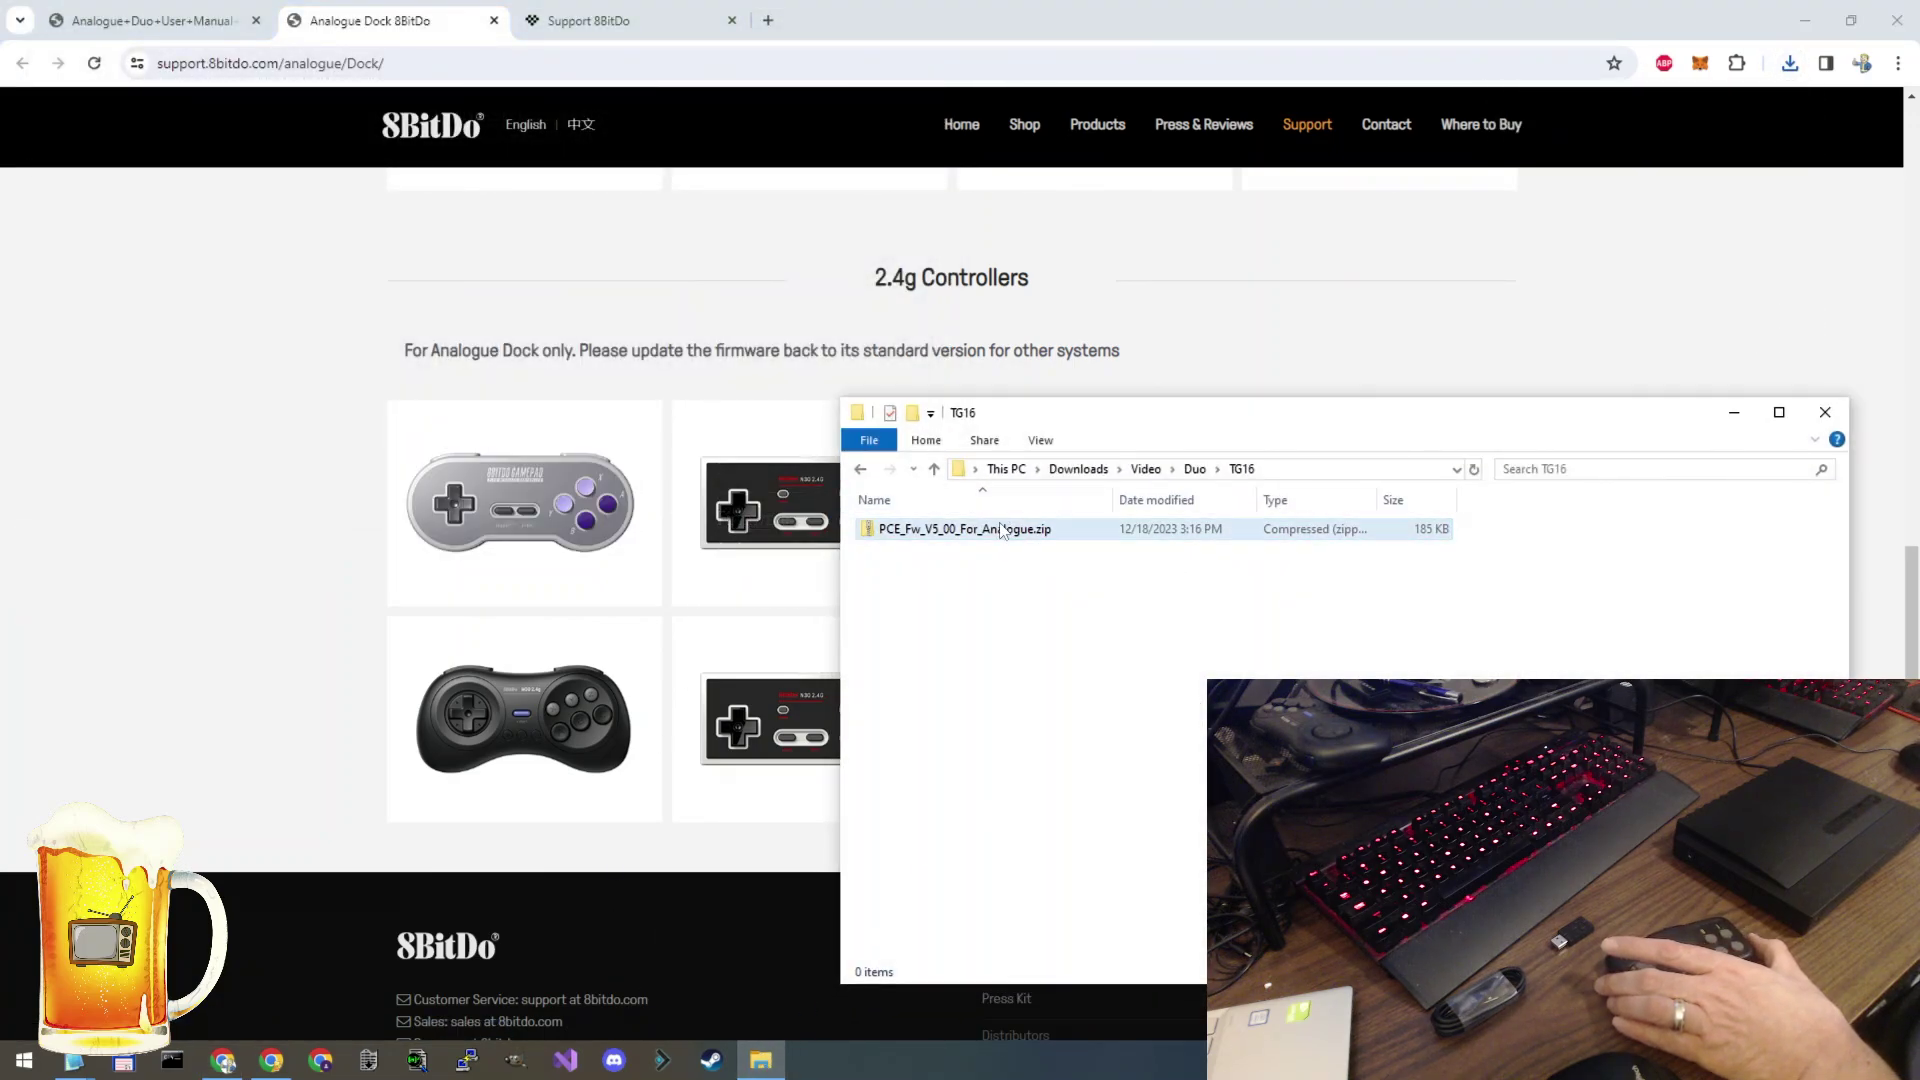
pyautogui.rightClick(999, 537)
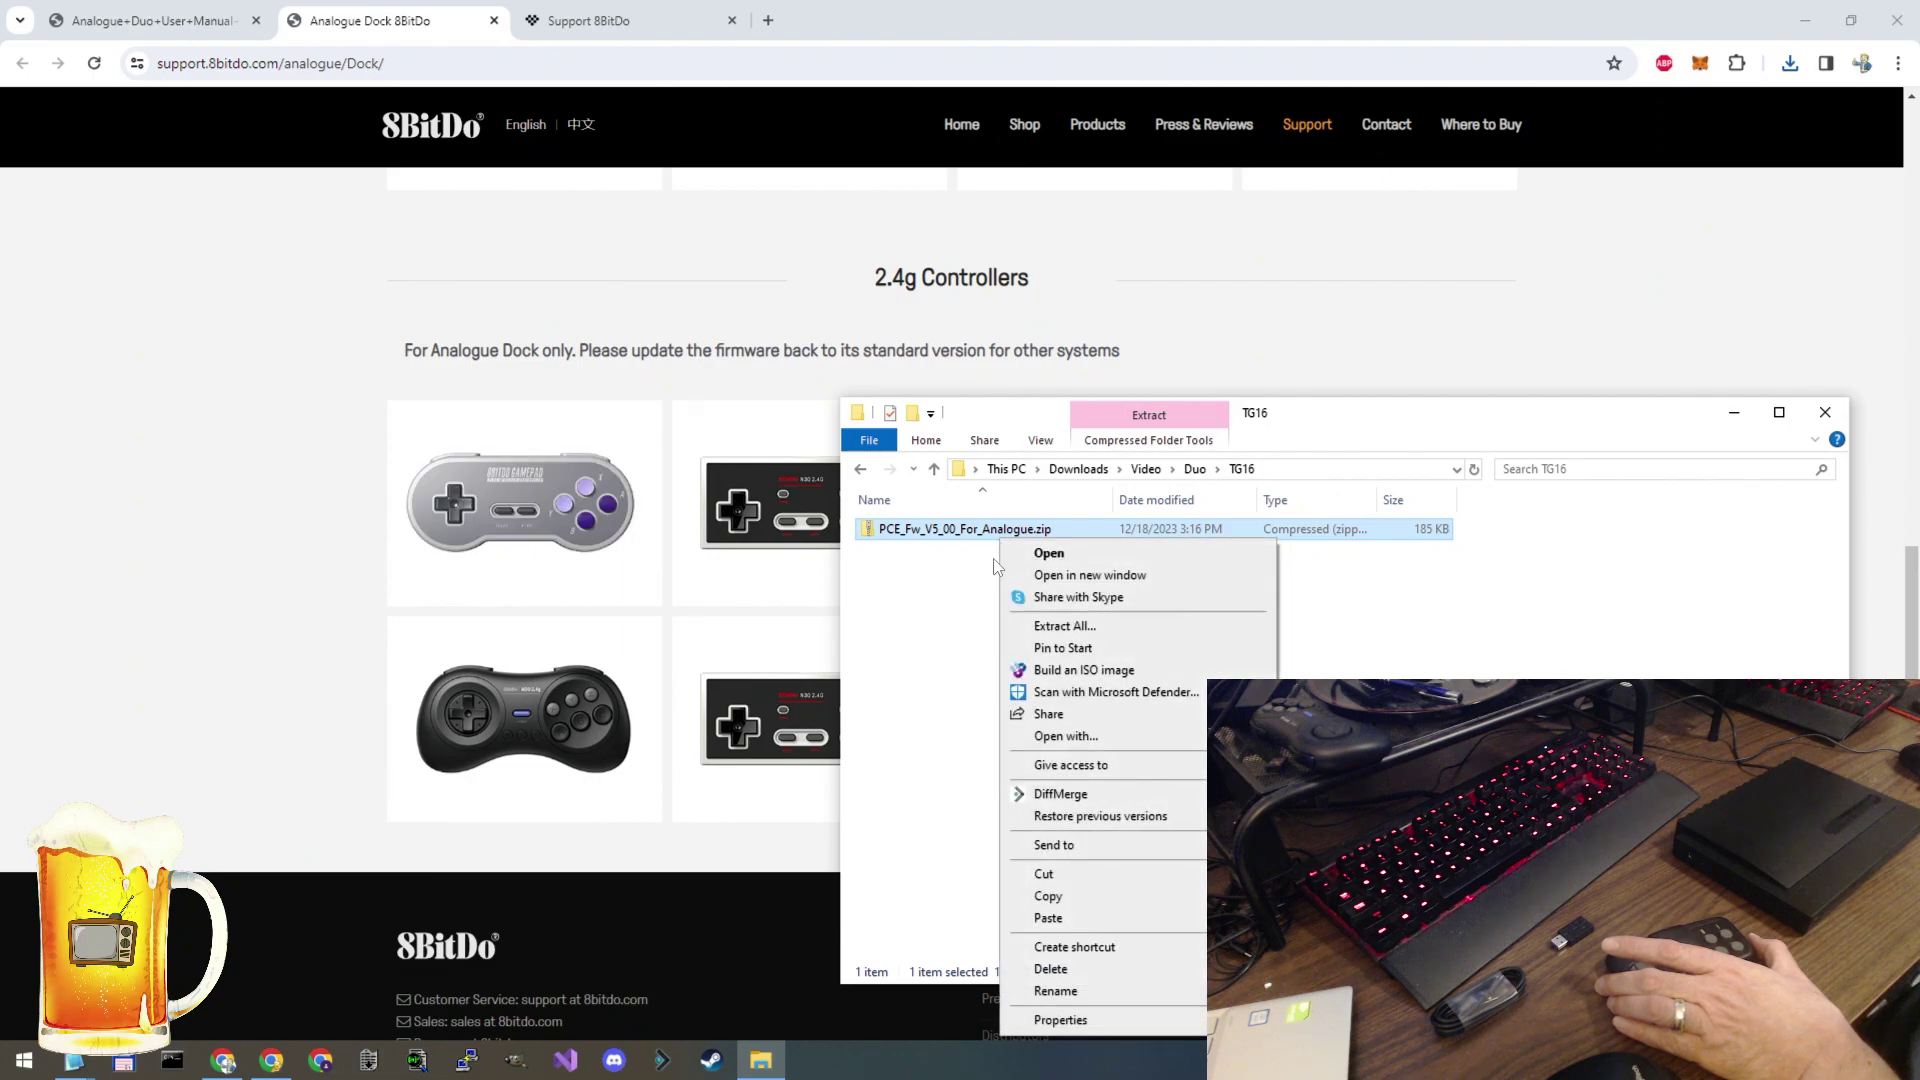
pyautogui.click(1065, 626)
pyautogui.click(1141, 722)
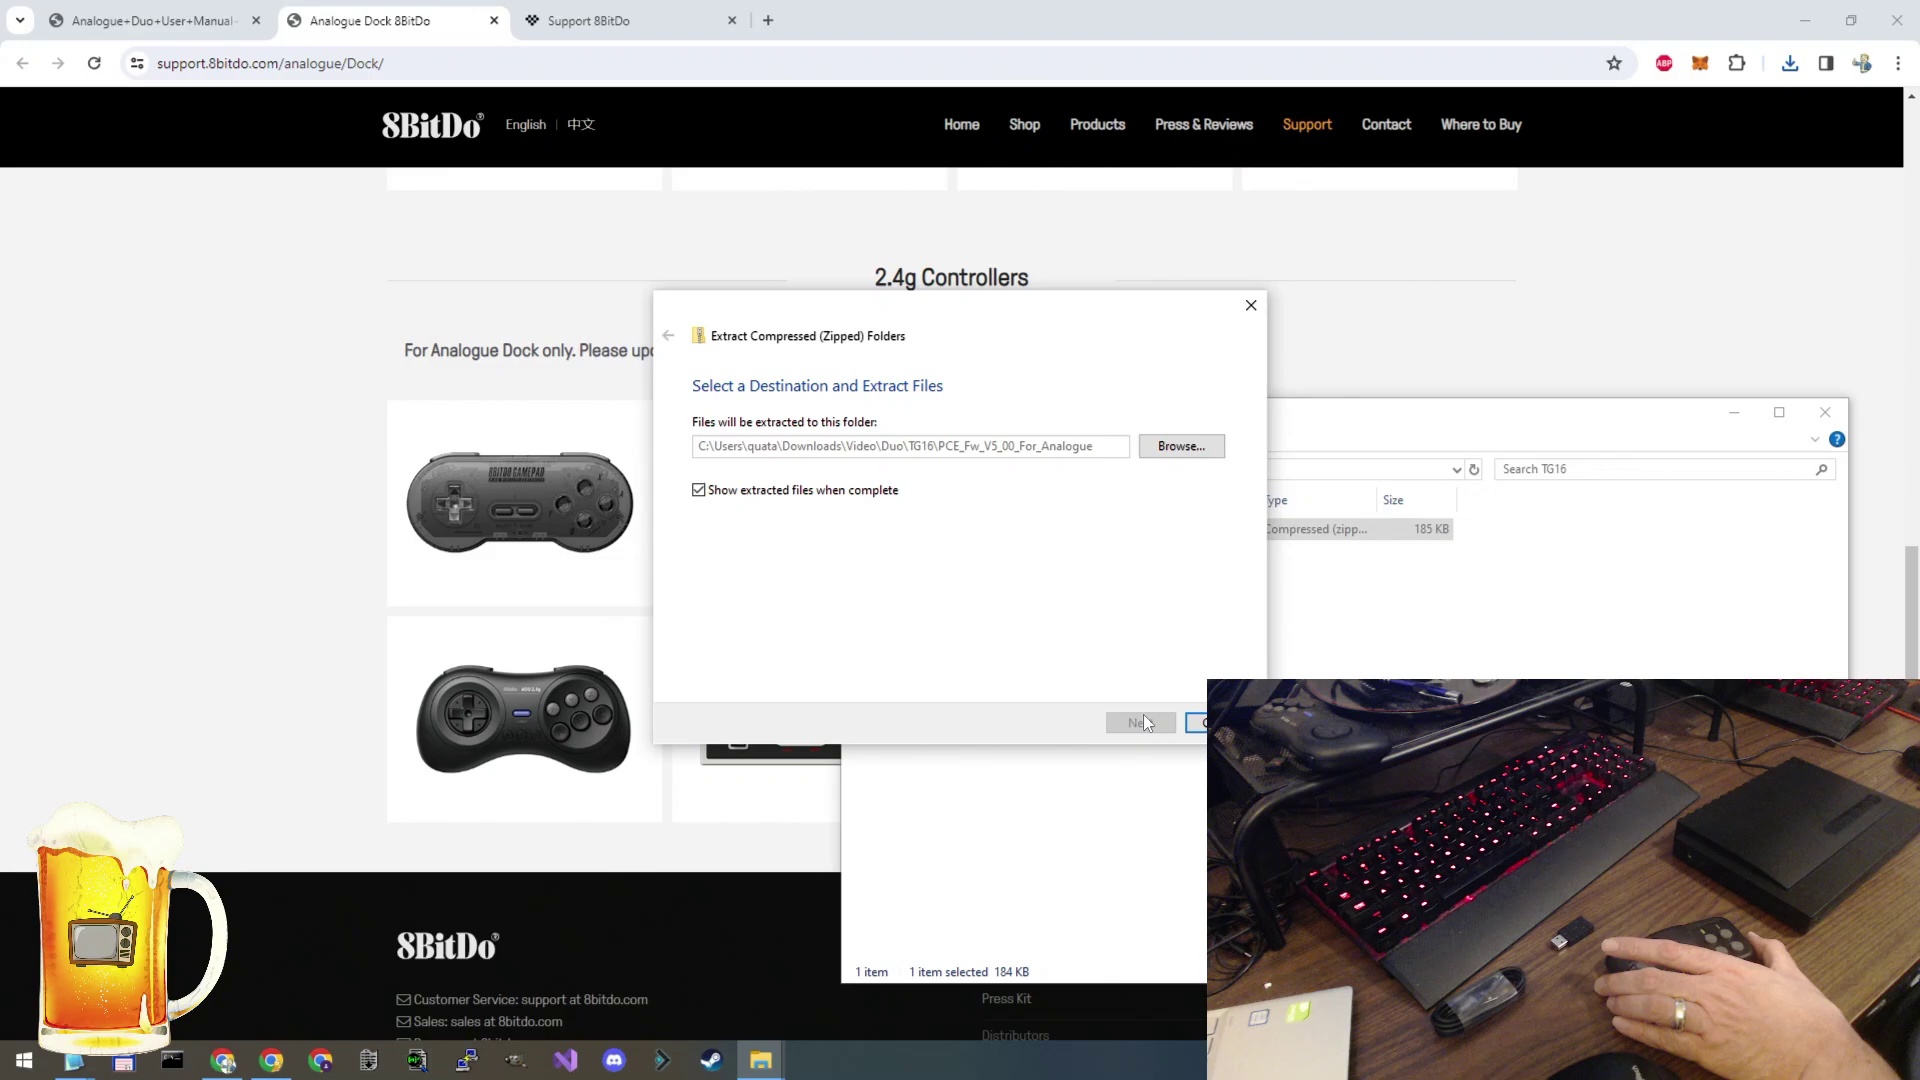
pyautogui.moveTo(1097, 331); pyautogui.dragTo(1204, 374)
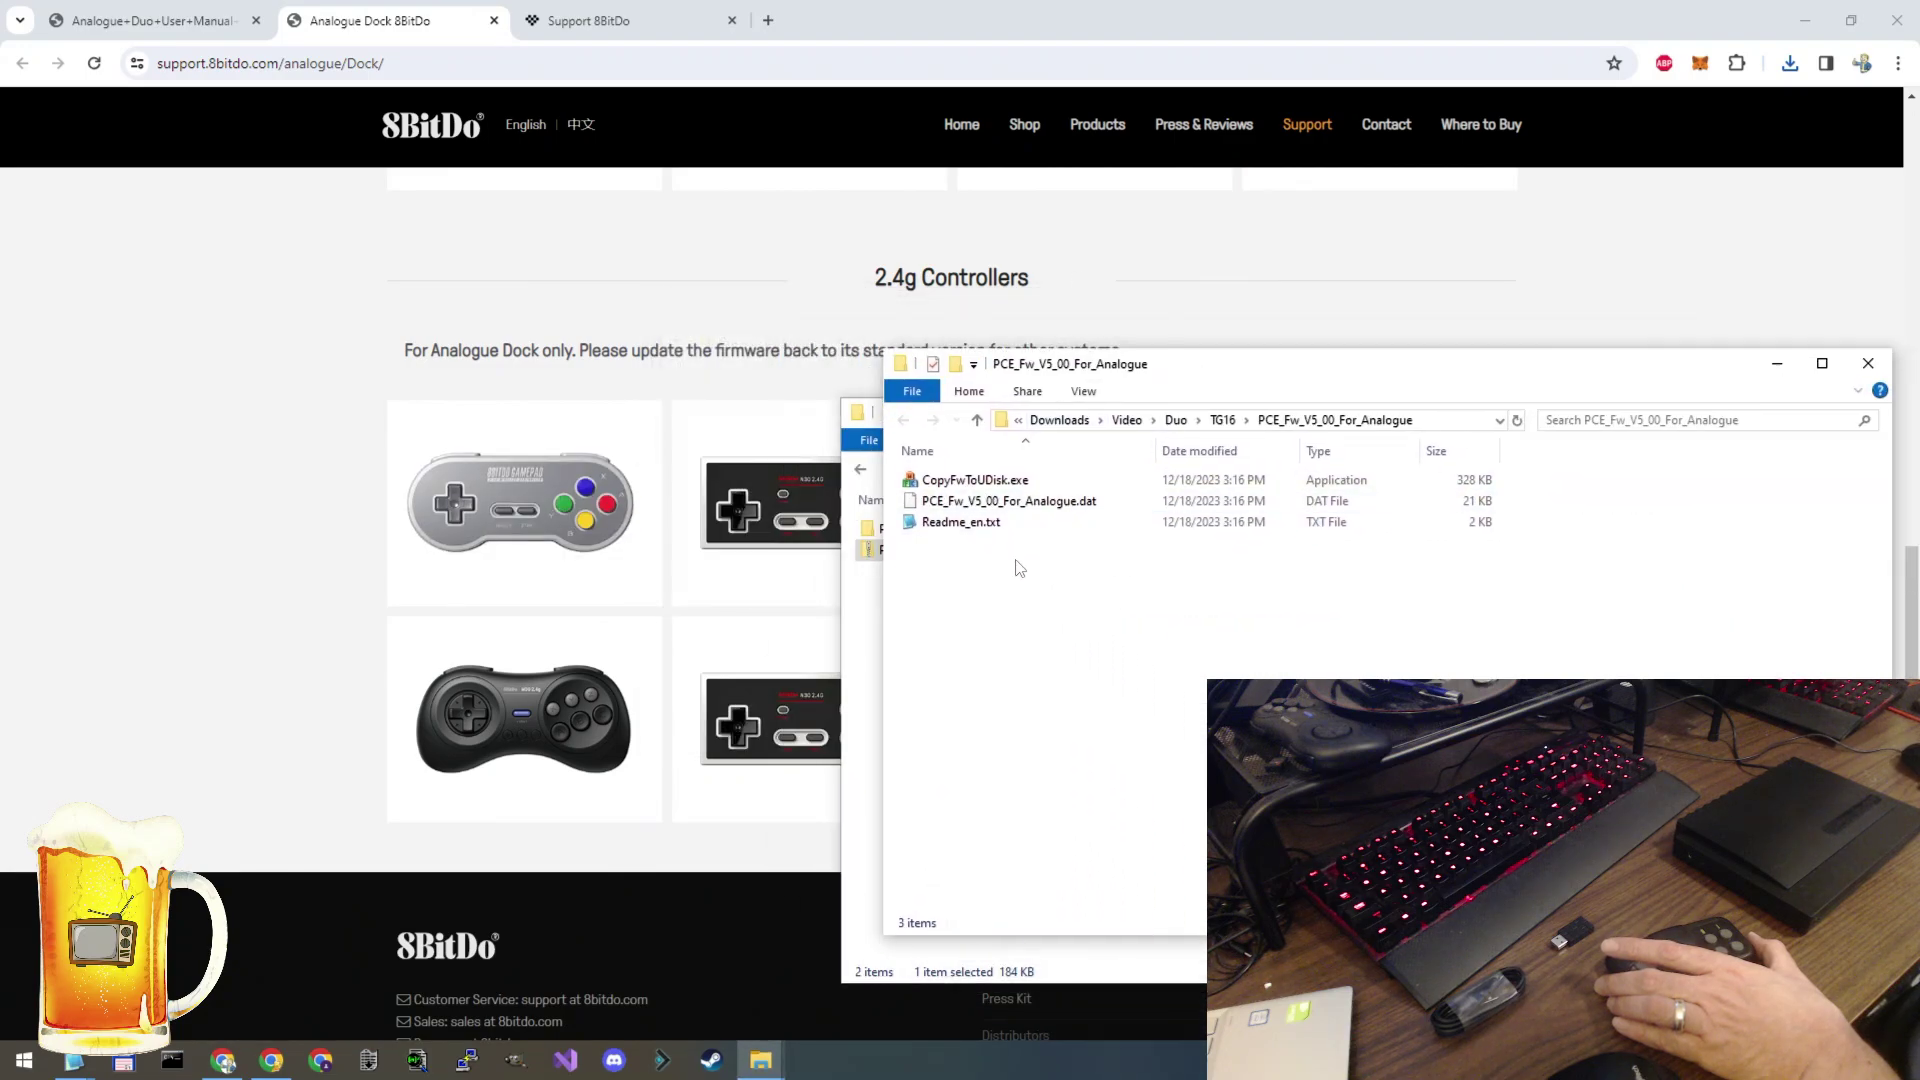
pyautogui.doubleClick(975, 524)
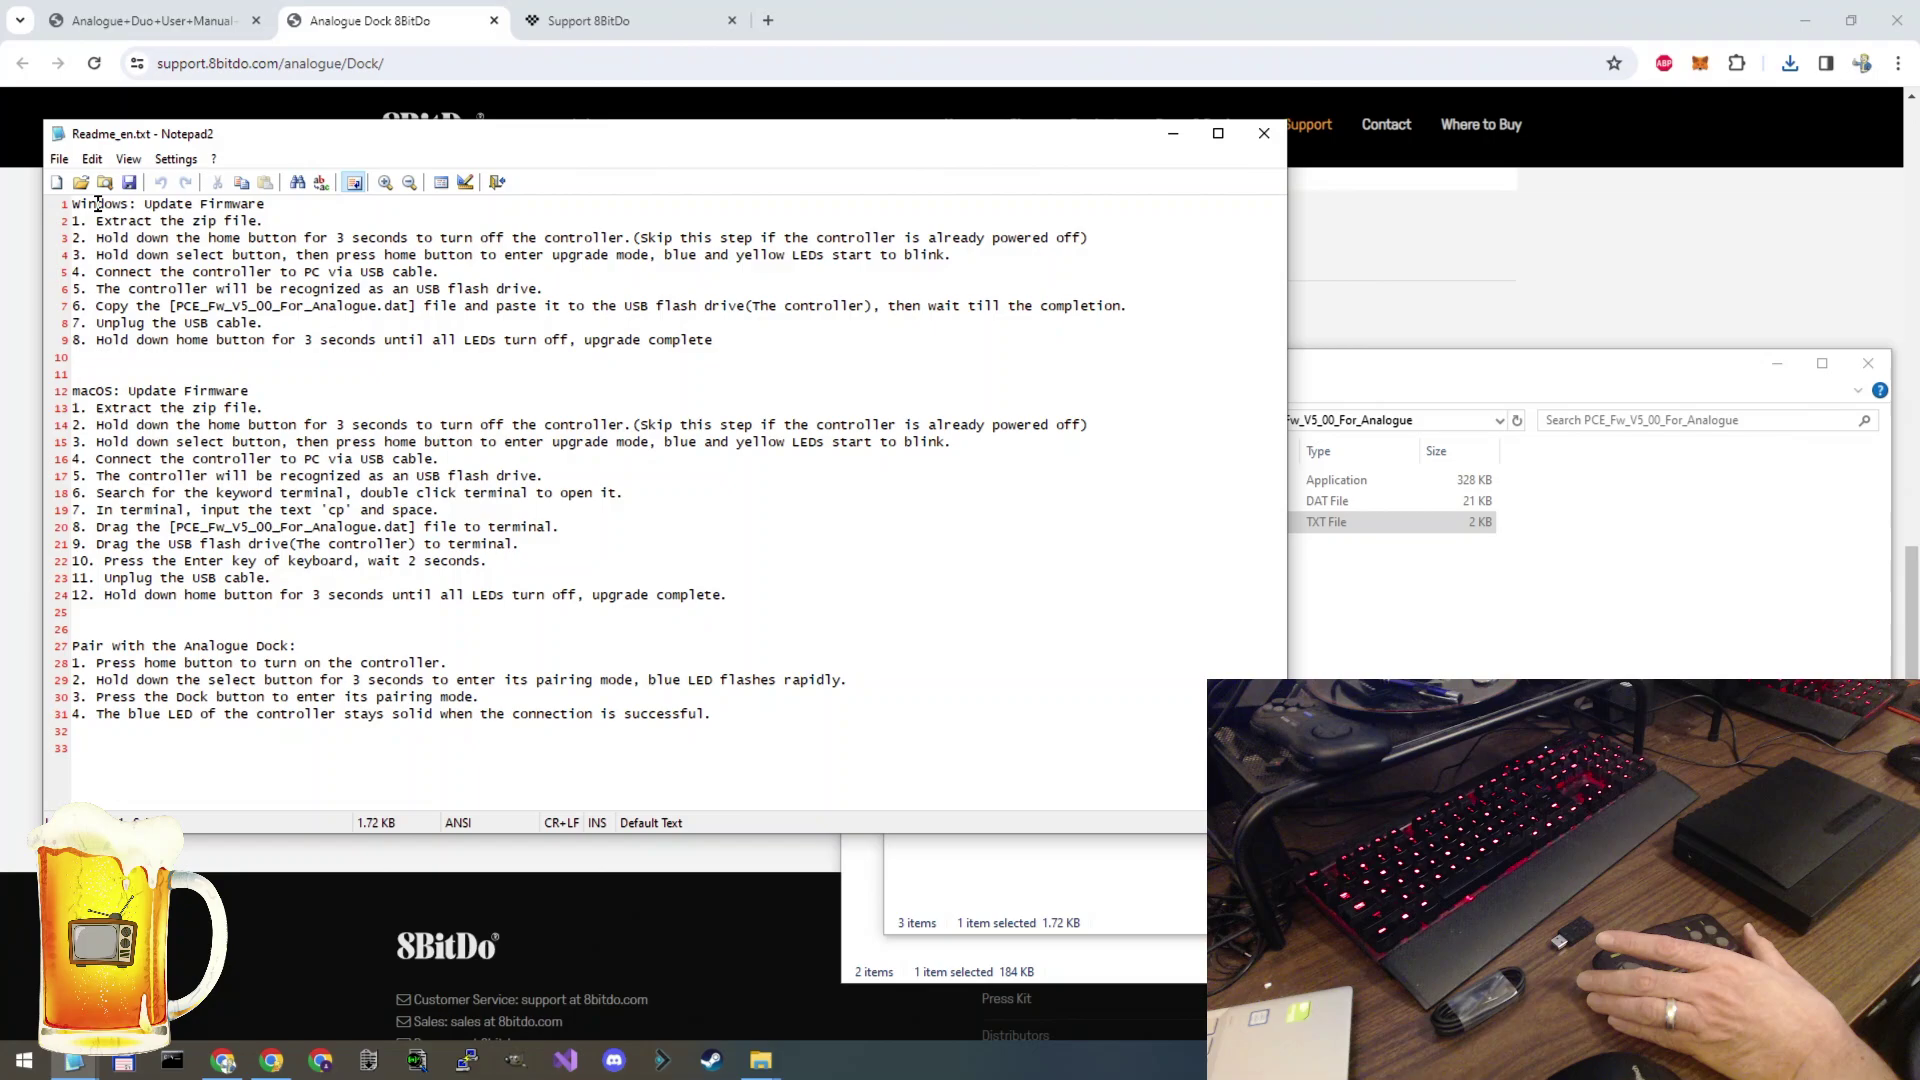
# Step: Read the readme's Windows steps: hold Select for upgrade mode, then connect the controller to the PC
pyautogui.moveTo(97, 204); pyautogui.dragTo(262, 205)
pyautogui.press('Down')
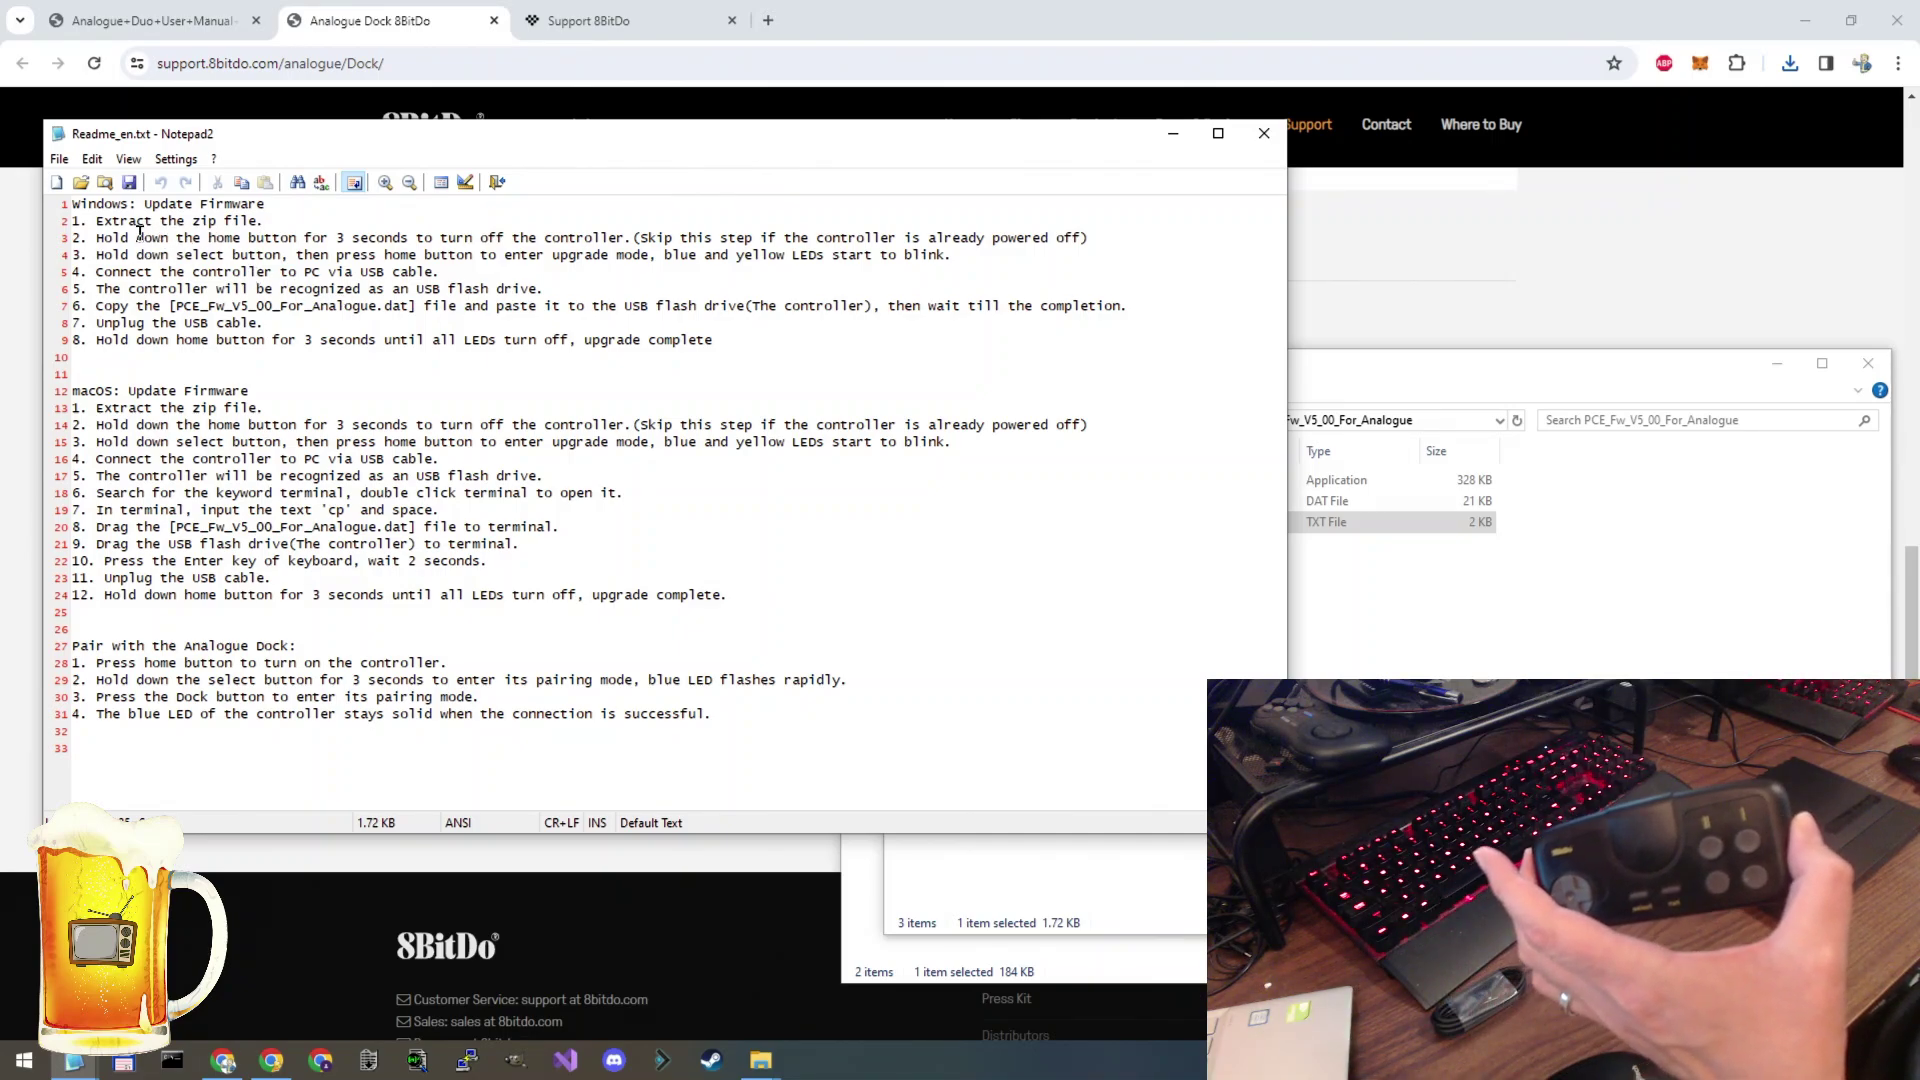
pyautogui.doubleClick(118, 256)
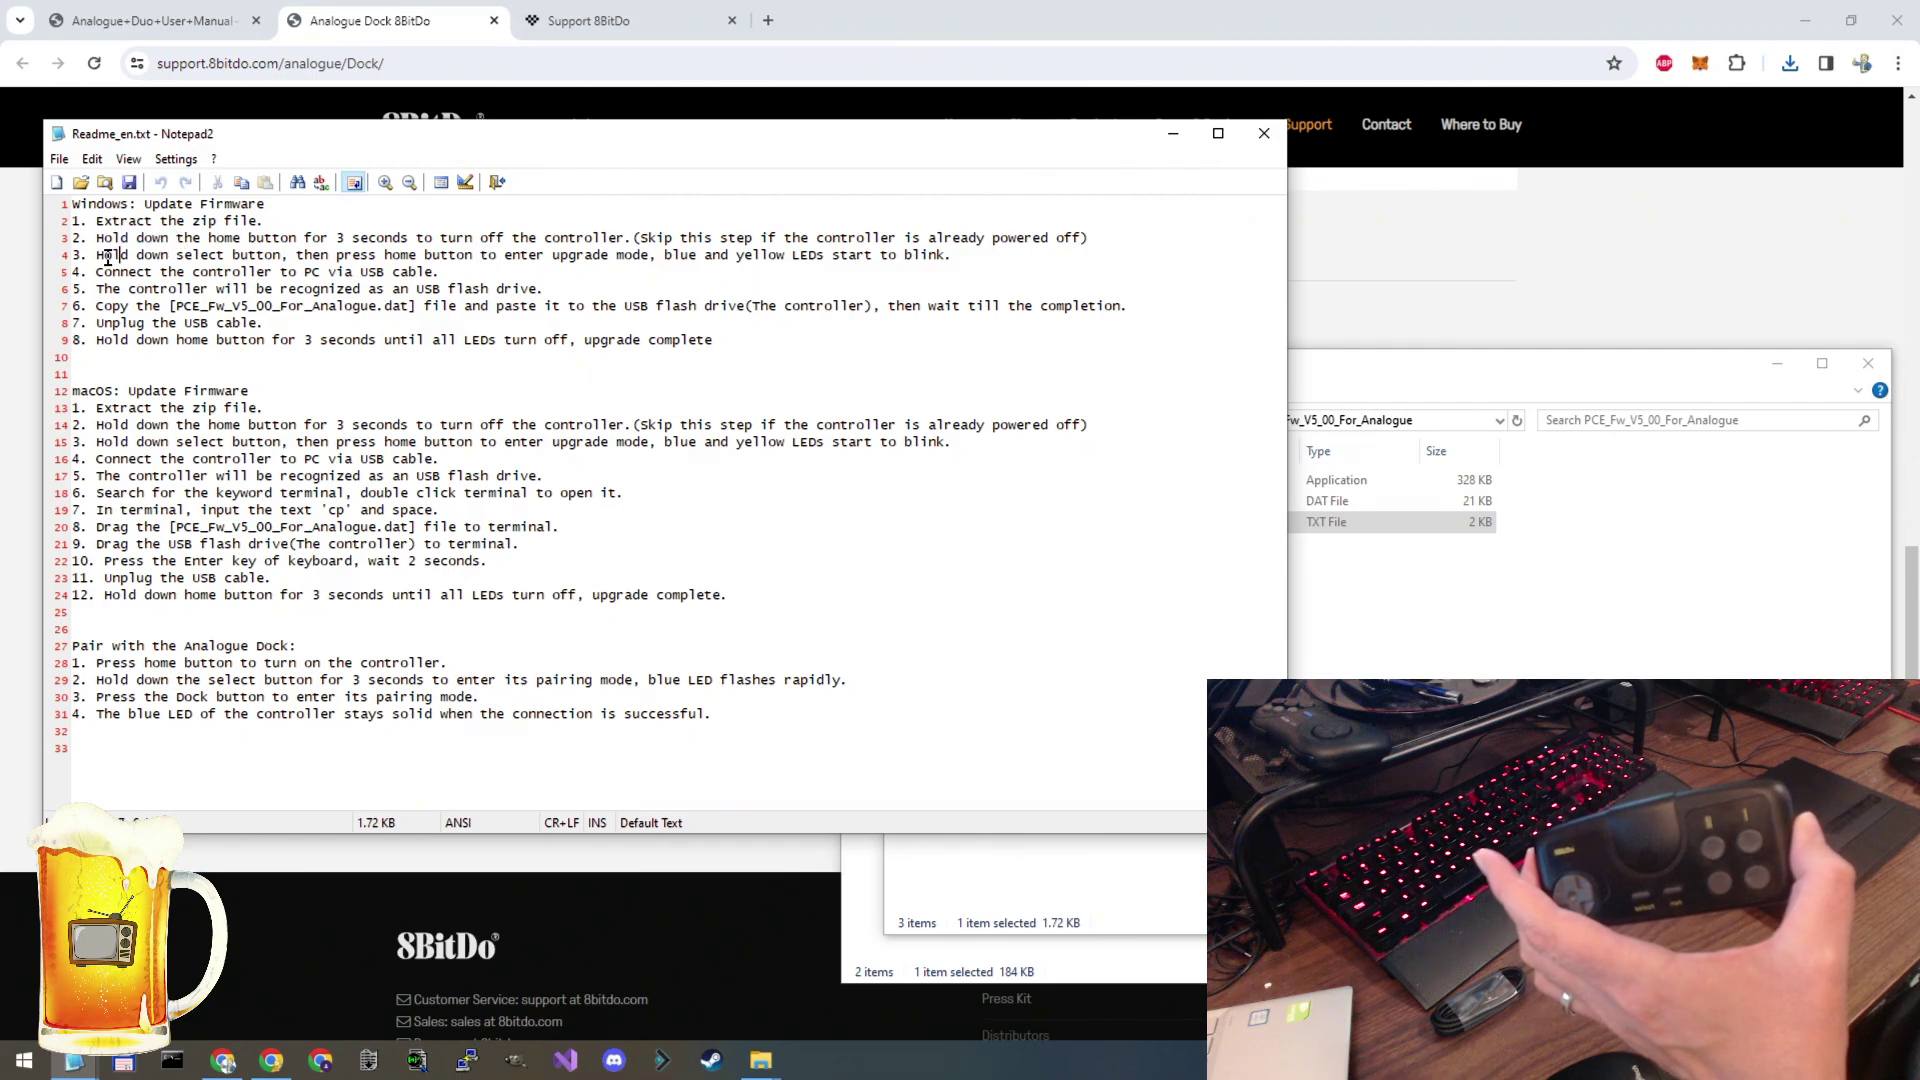
pyautogui.moveTo(118, 256); pyautogui.dragTo(533, 256)
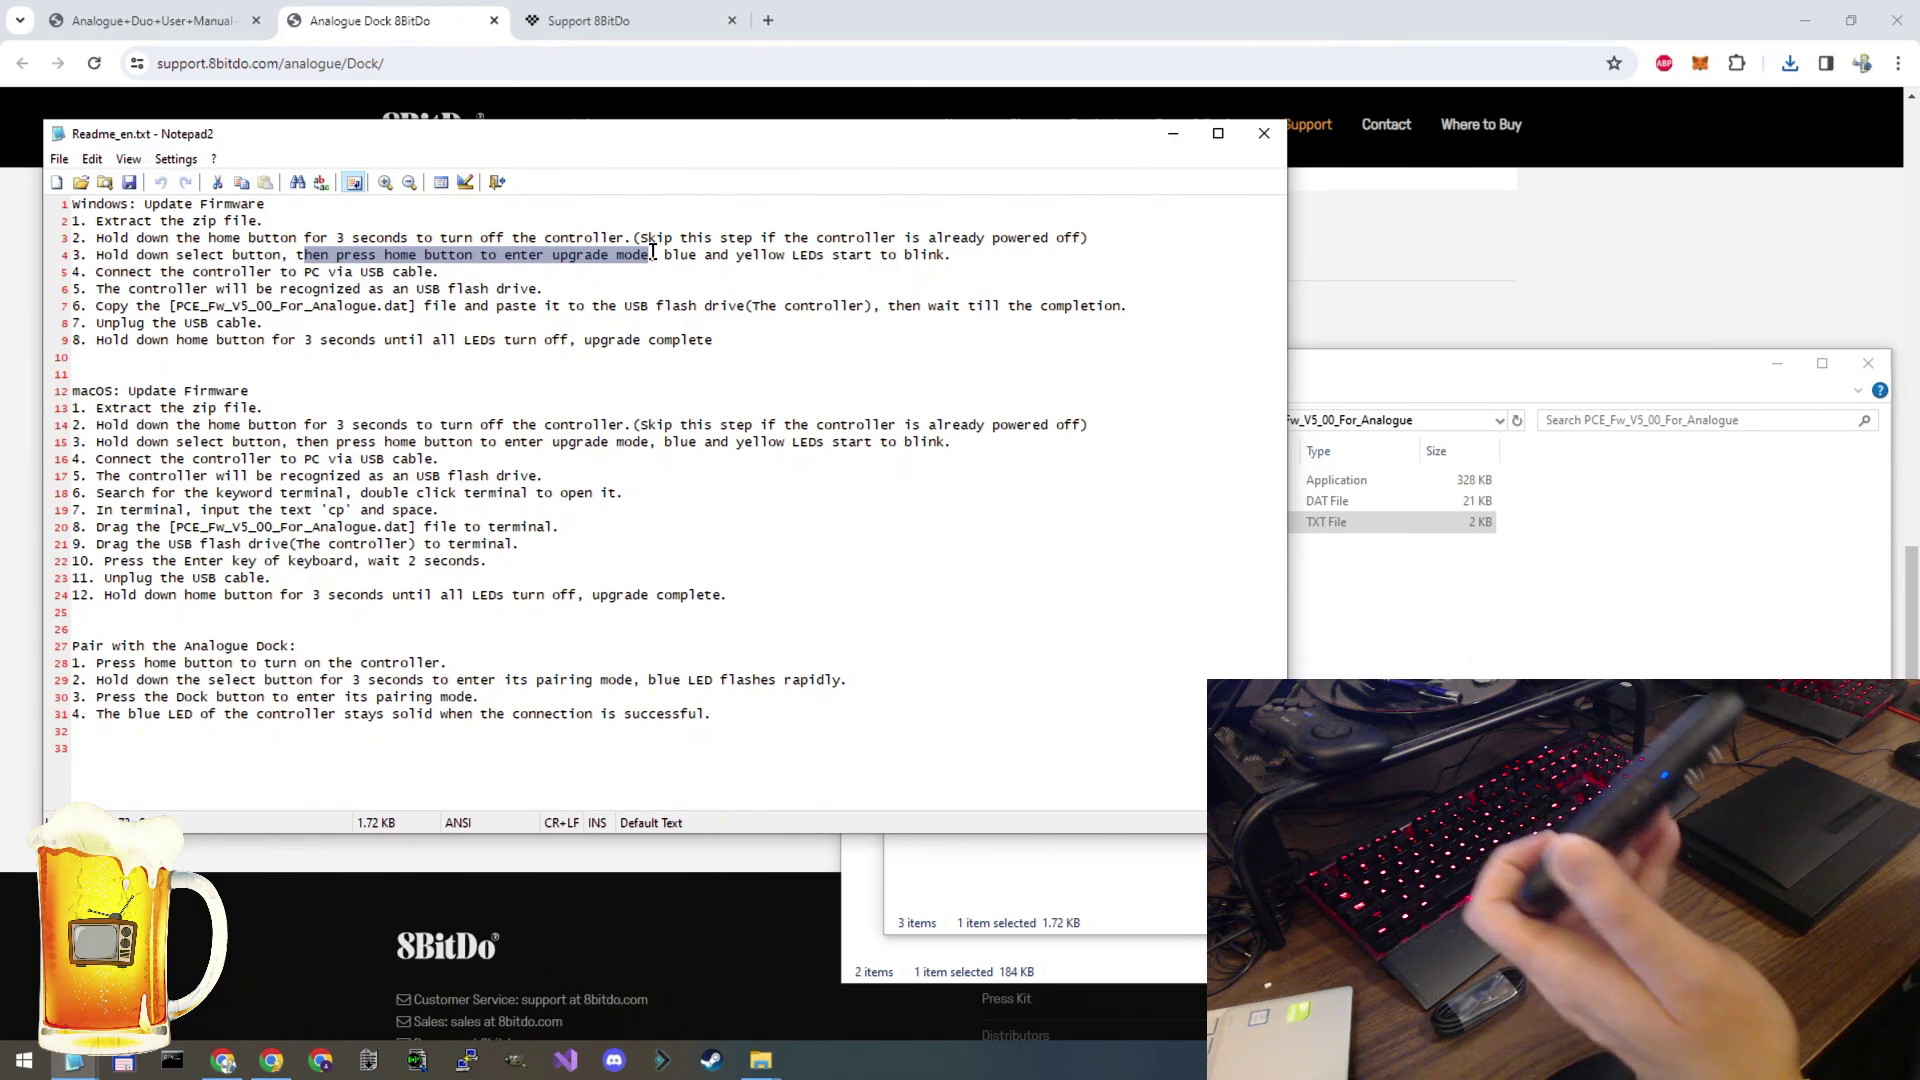
pyautogui.moveTo(194, 266); pyautogui.dragTo(322, 271)
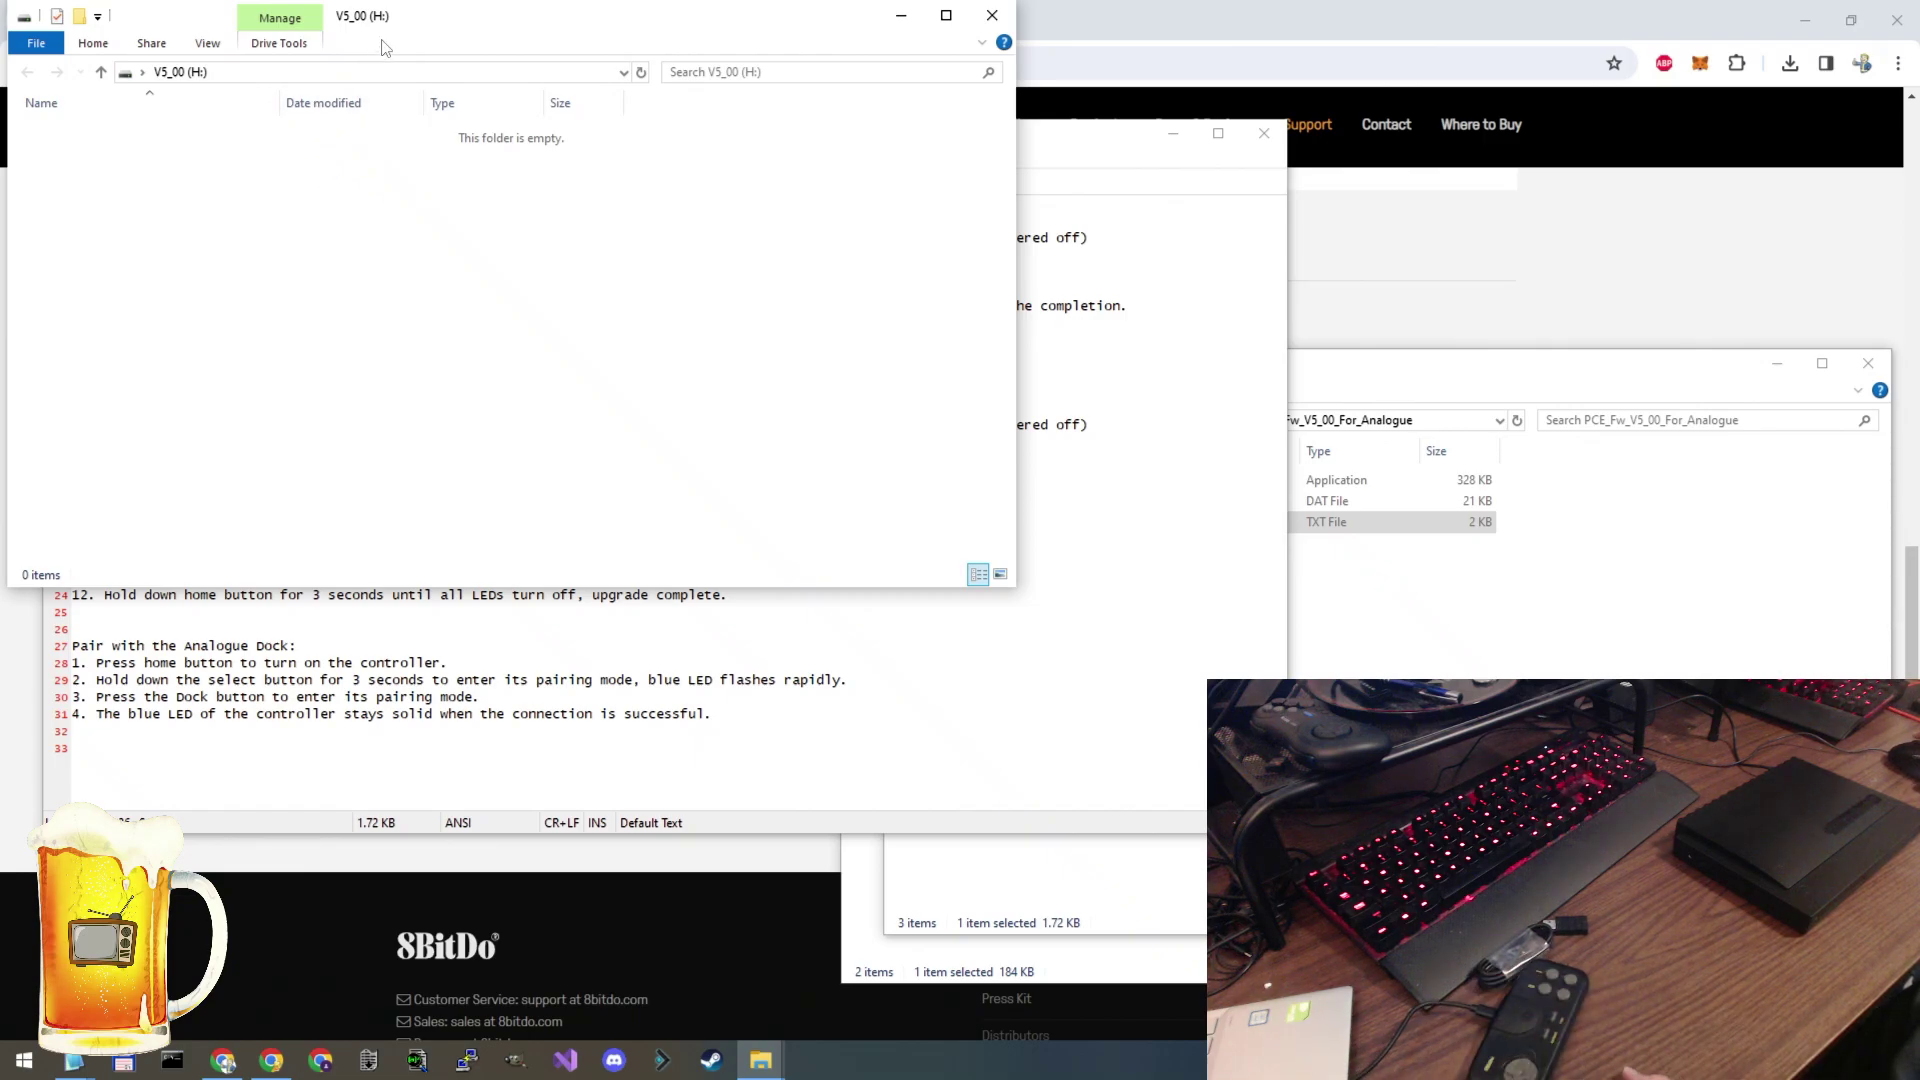
# Step: Copy PCE_Fw_V5_00_For_Analogue.dat from the extracted firmware folder
pyautogui.moveTo(440, 22); pyautogui.dragTo(1350, 274)
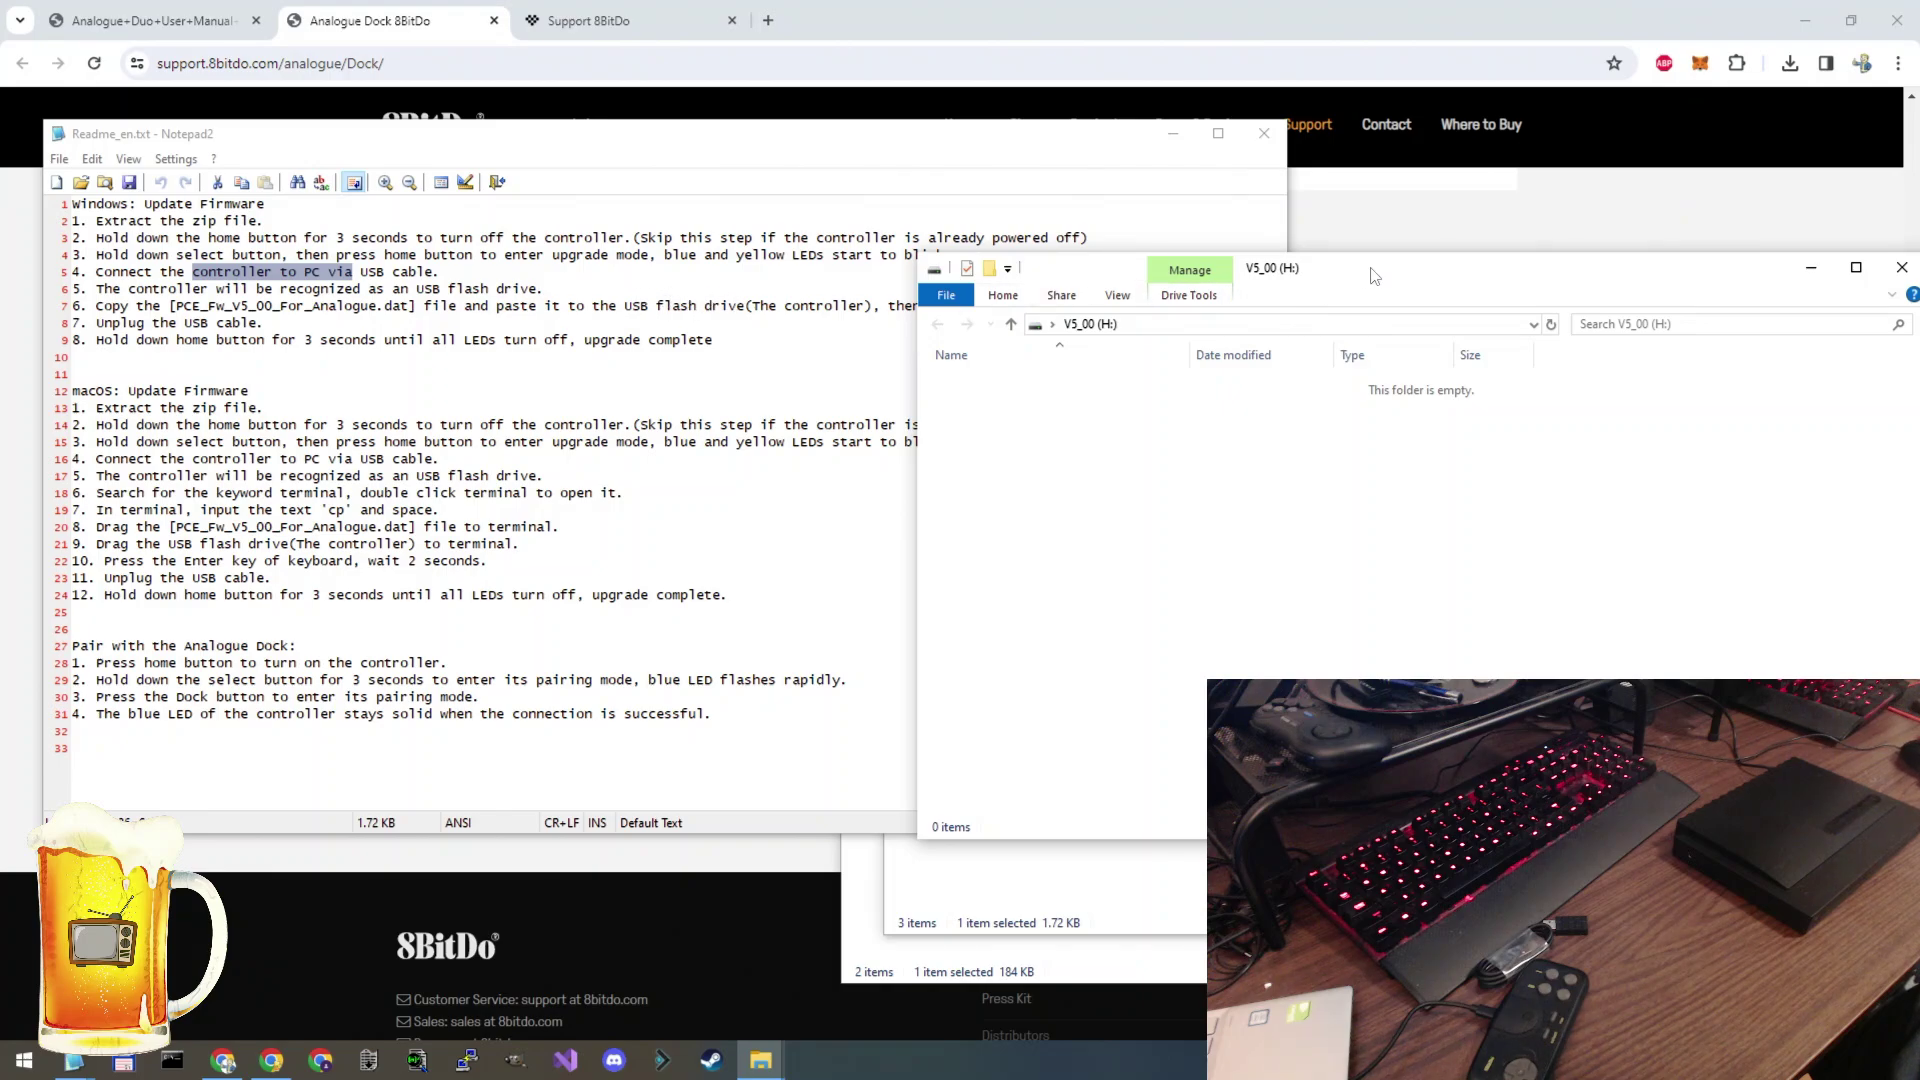
pyautogui.moveTo(1372, 275); pyautogui.dragTo(1222, 59)
pyautogui.click(1000, 600)
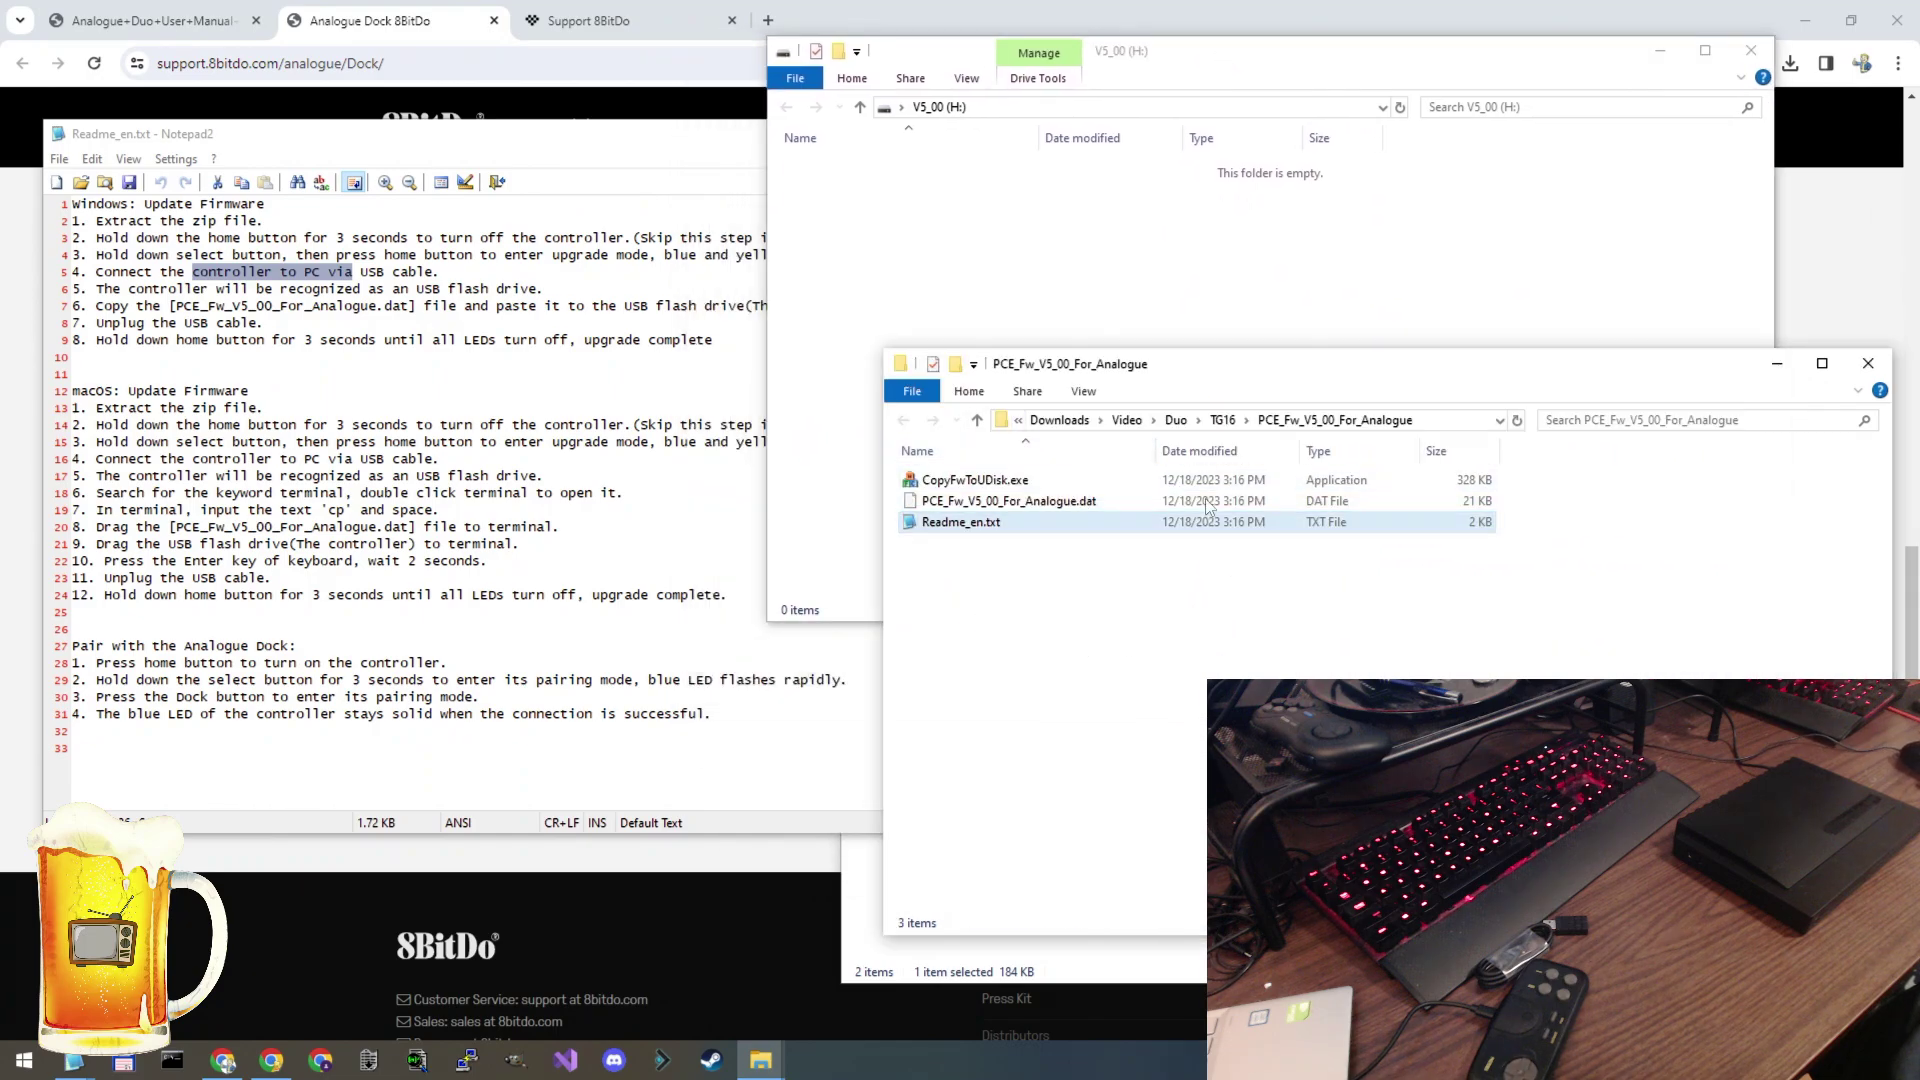
pyautogui.click(1050, 505)
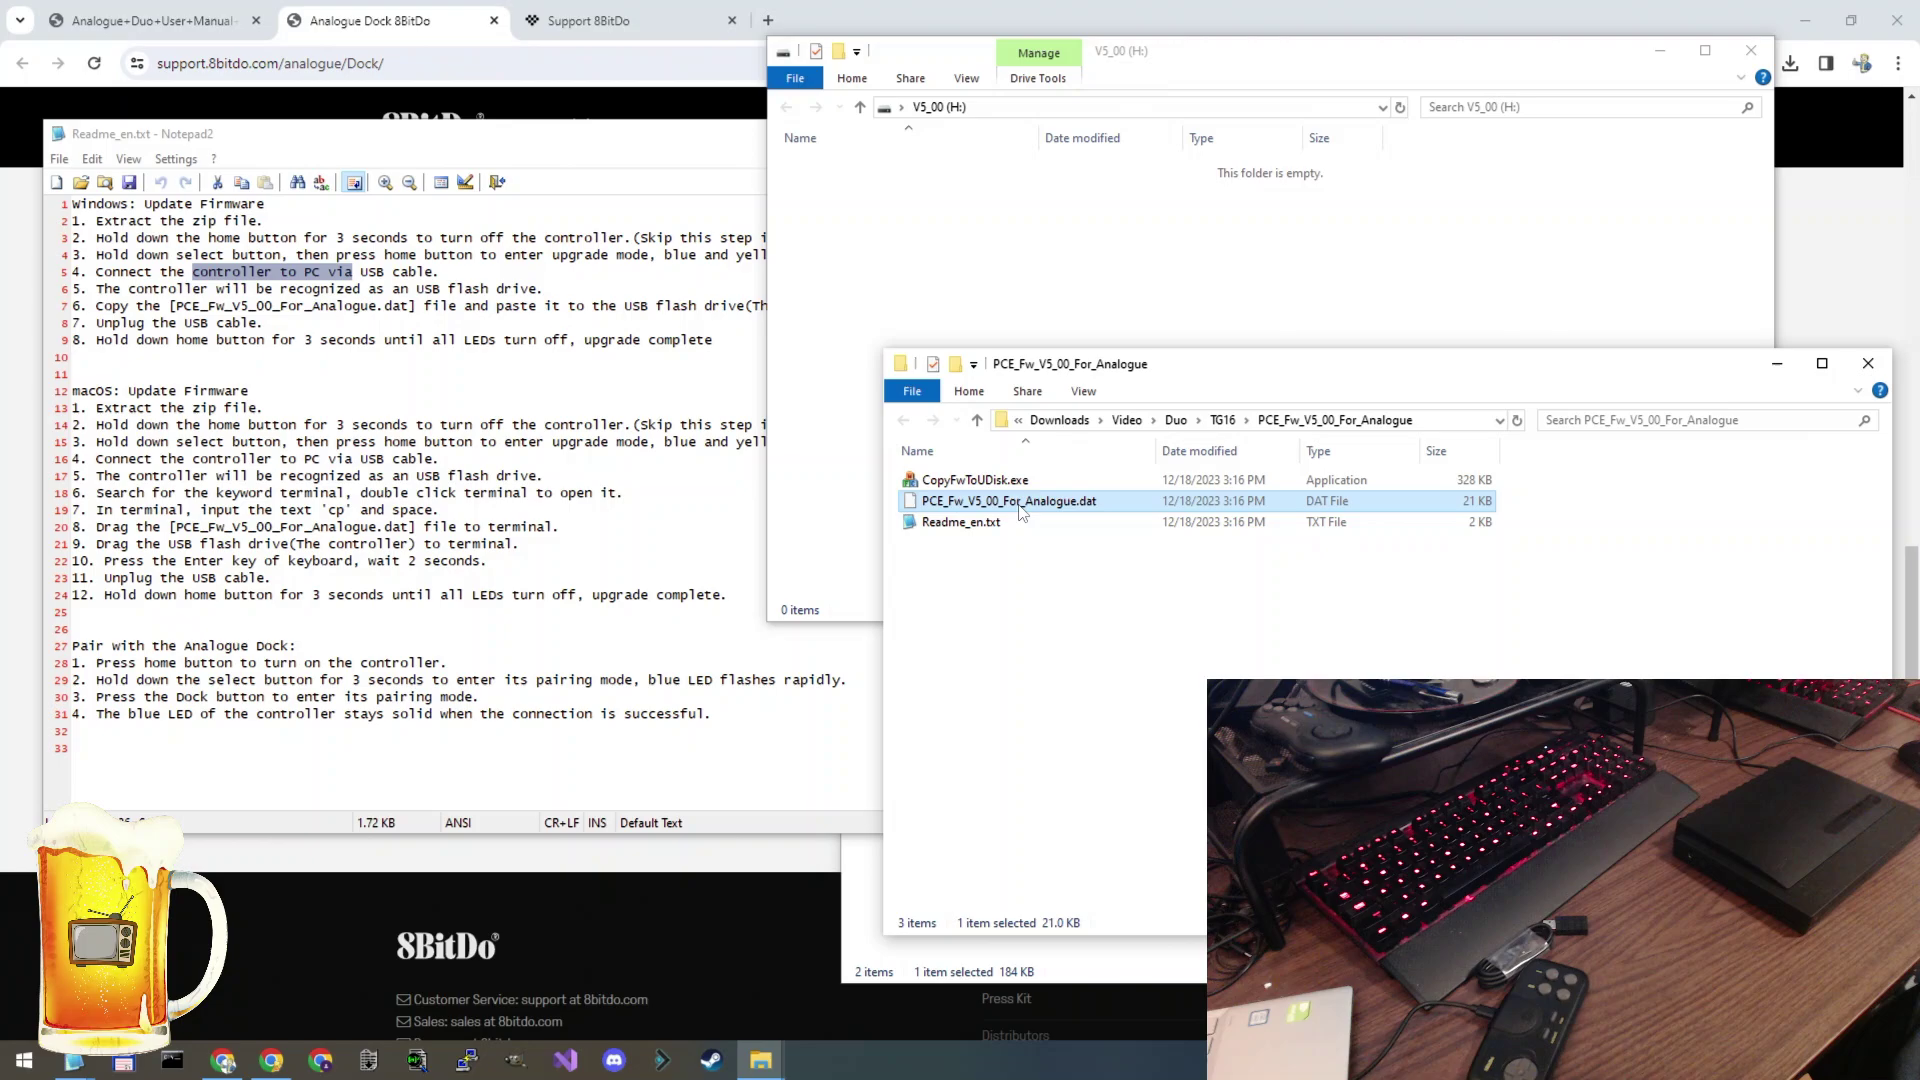
pyautogui.rightClick(970, 505)
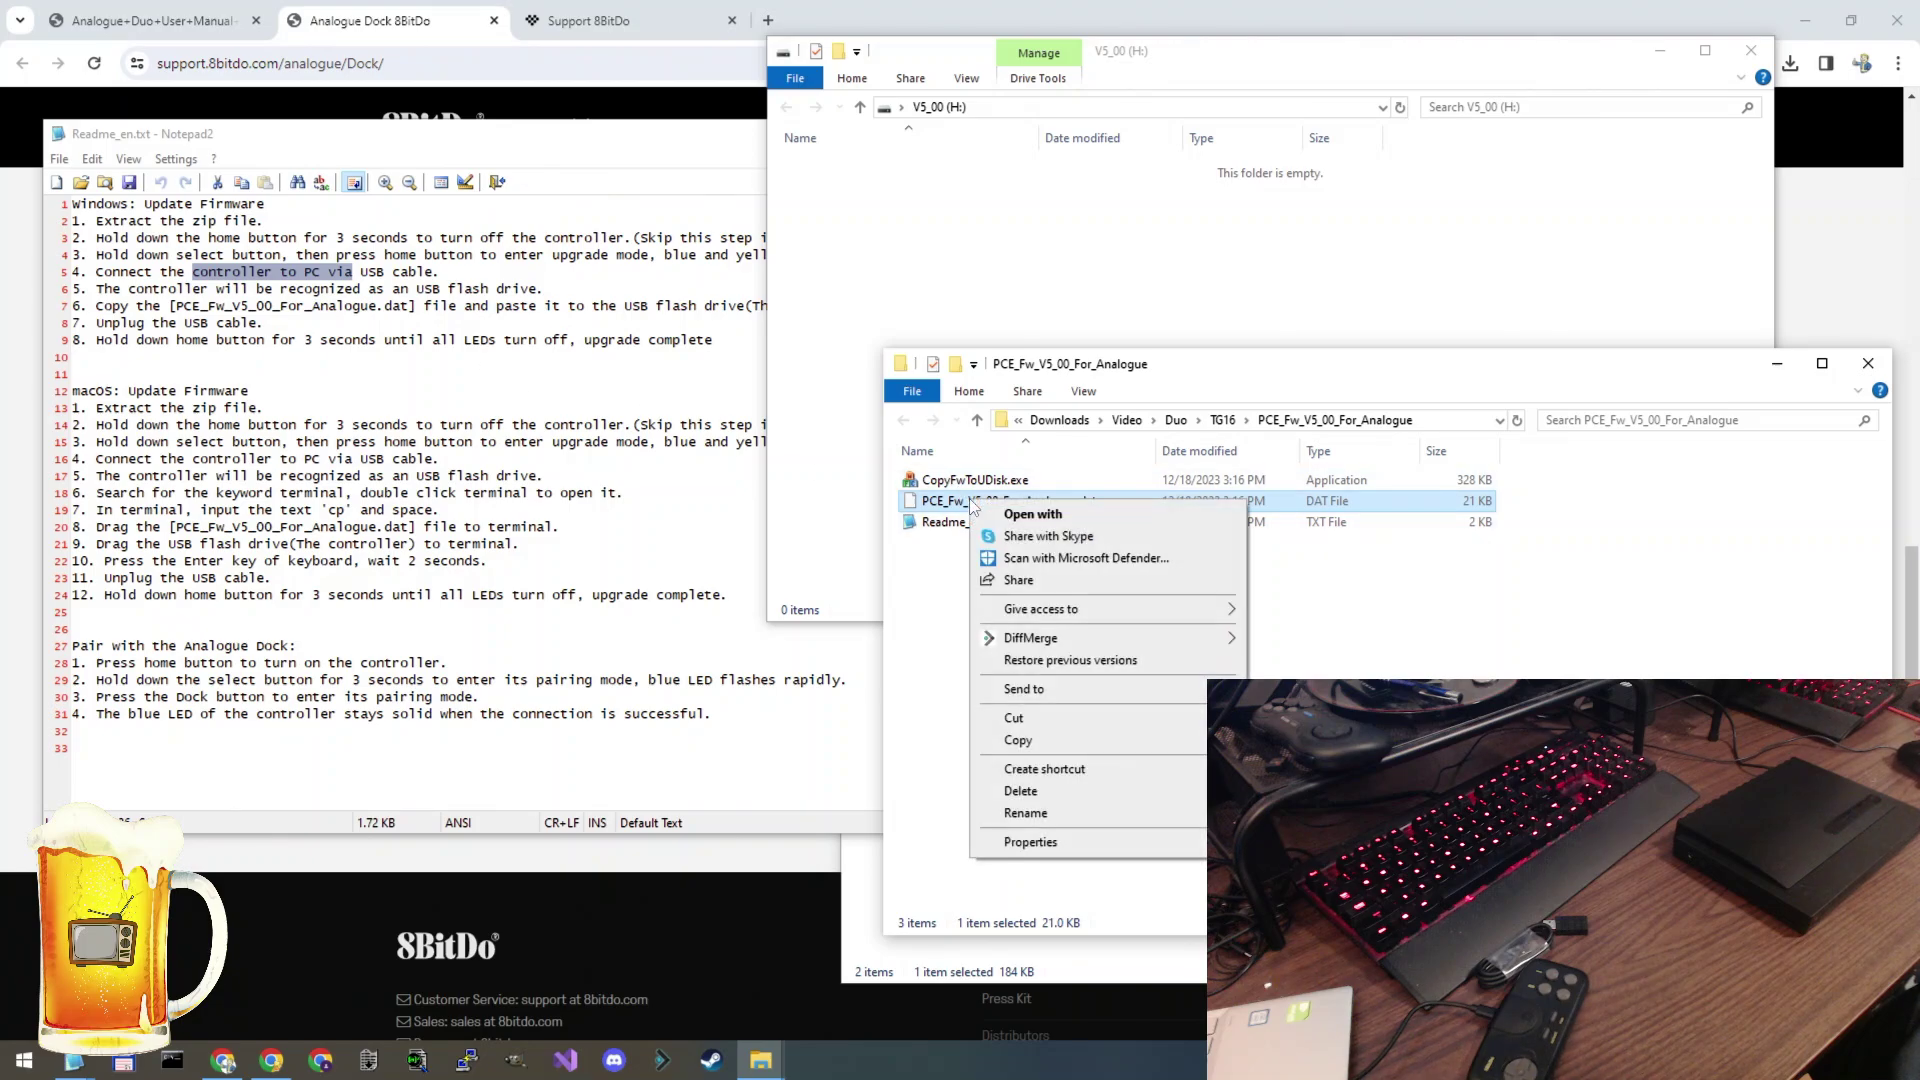
pyautogui.click(1036, 744)
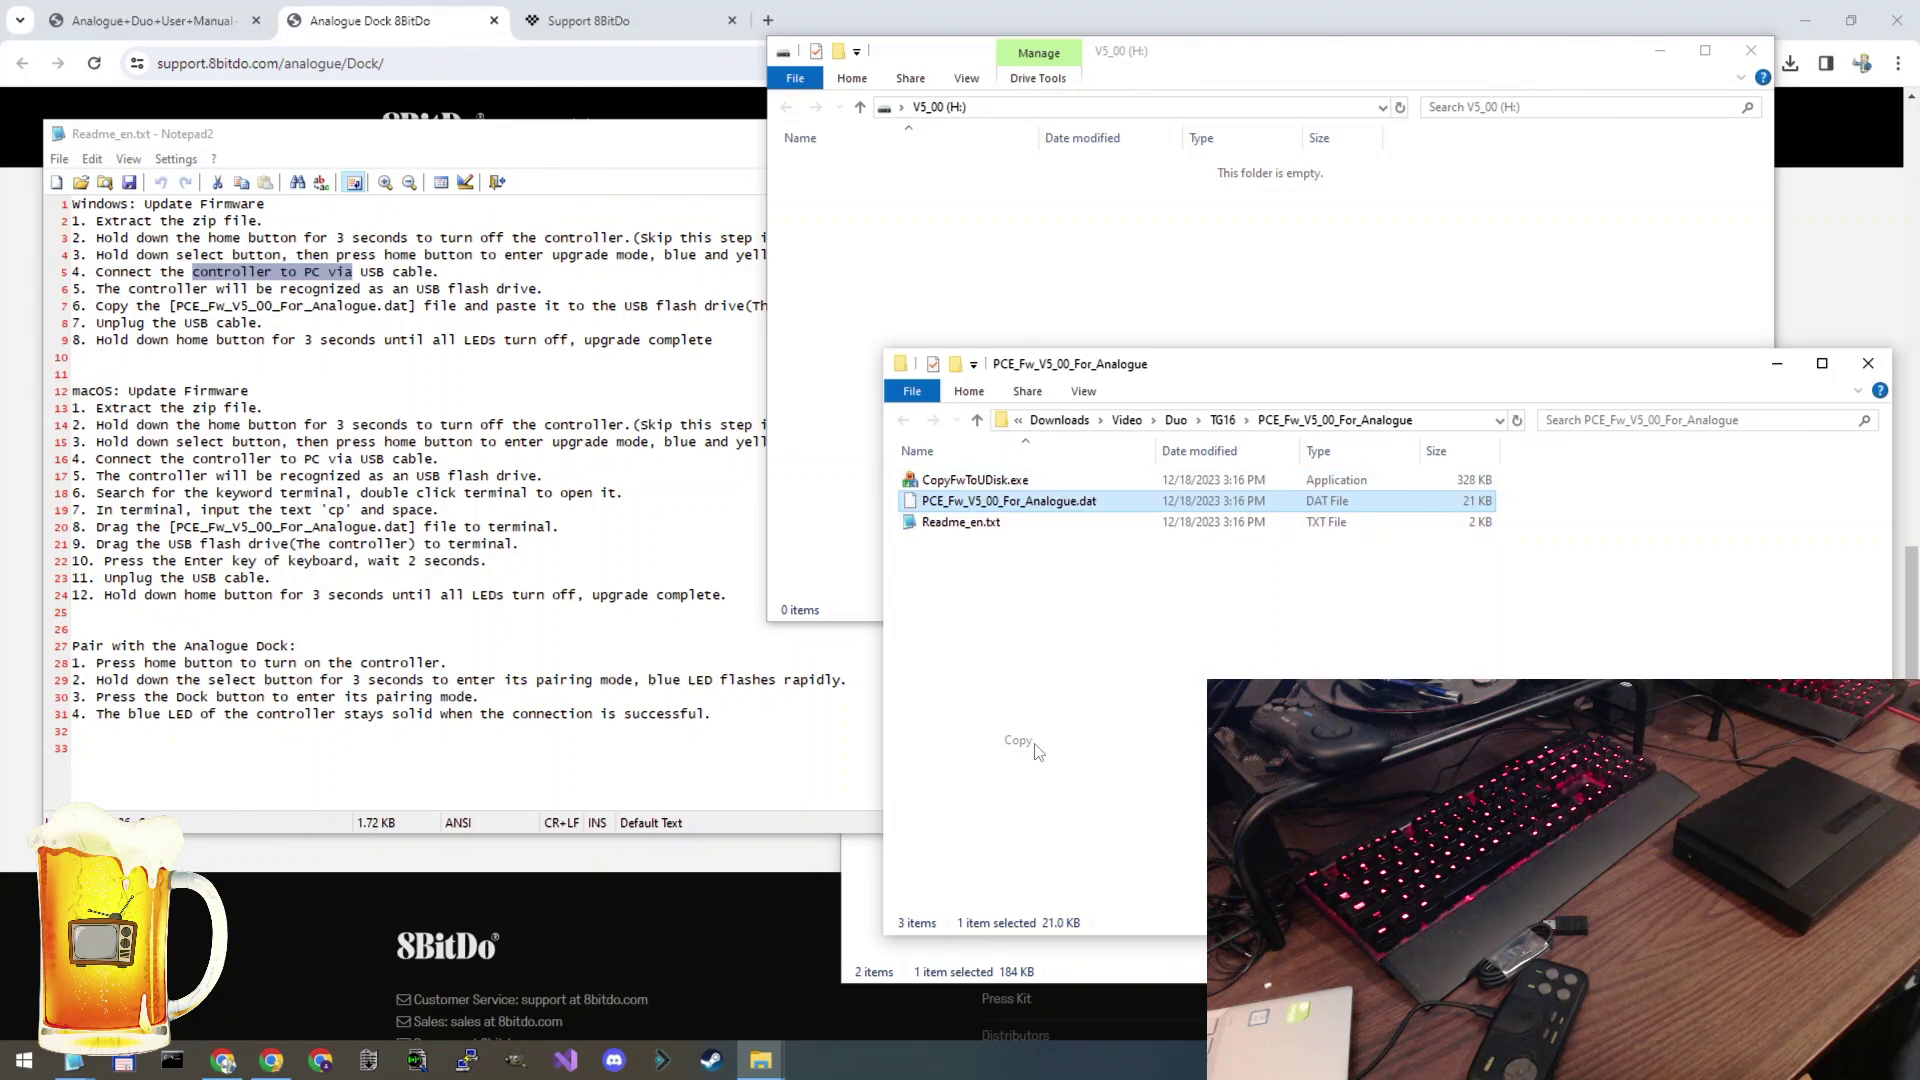
# Step: Paste the .dat onto the V5_00 (H:) drive, then highlight the readme's unplug-USB step
pyautogui.click(978, 268)
pyautogui.rightClick(979, 266)
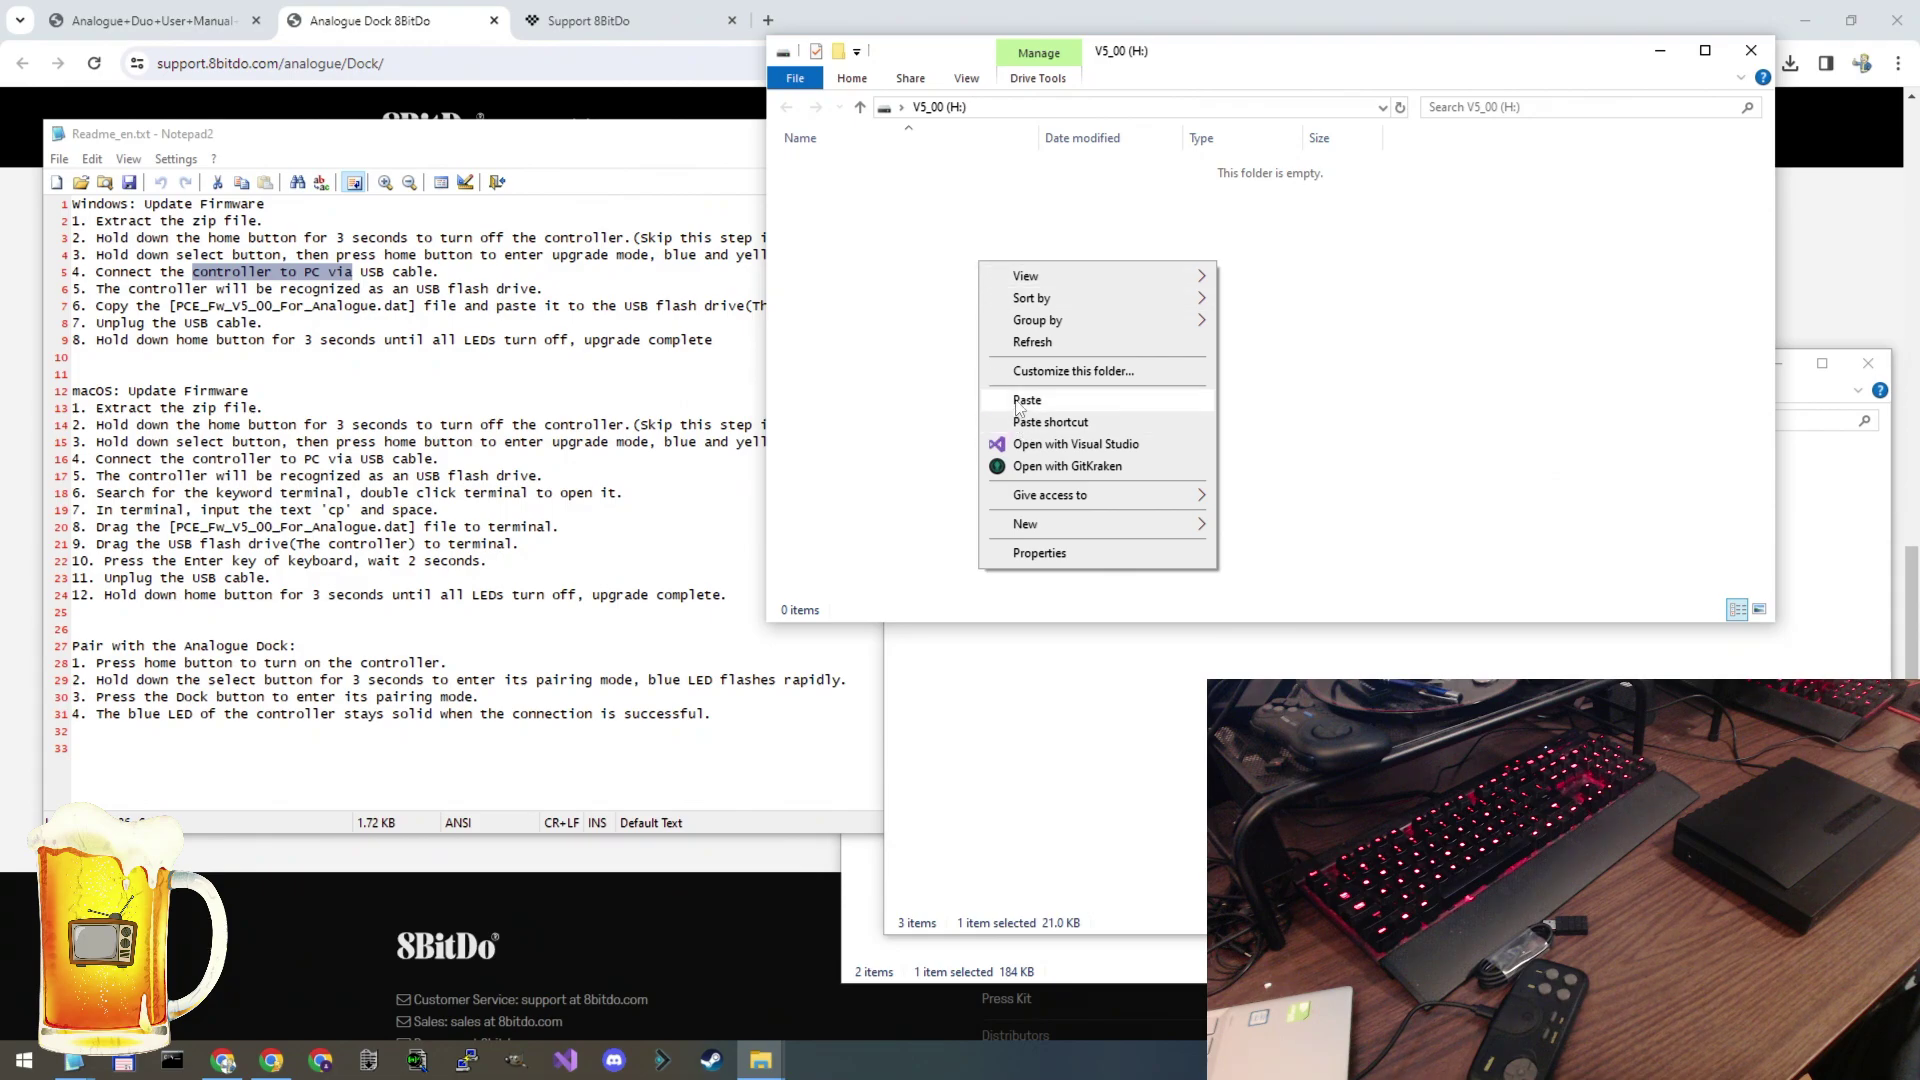
pyautogui.click(1027, 400)
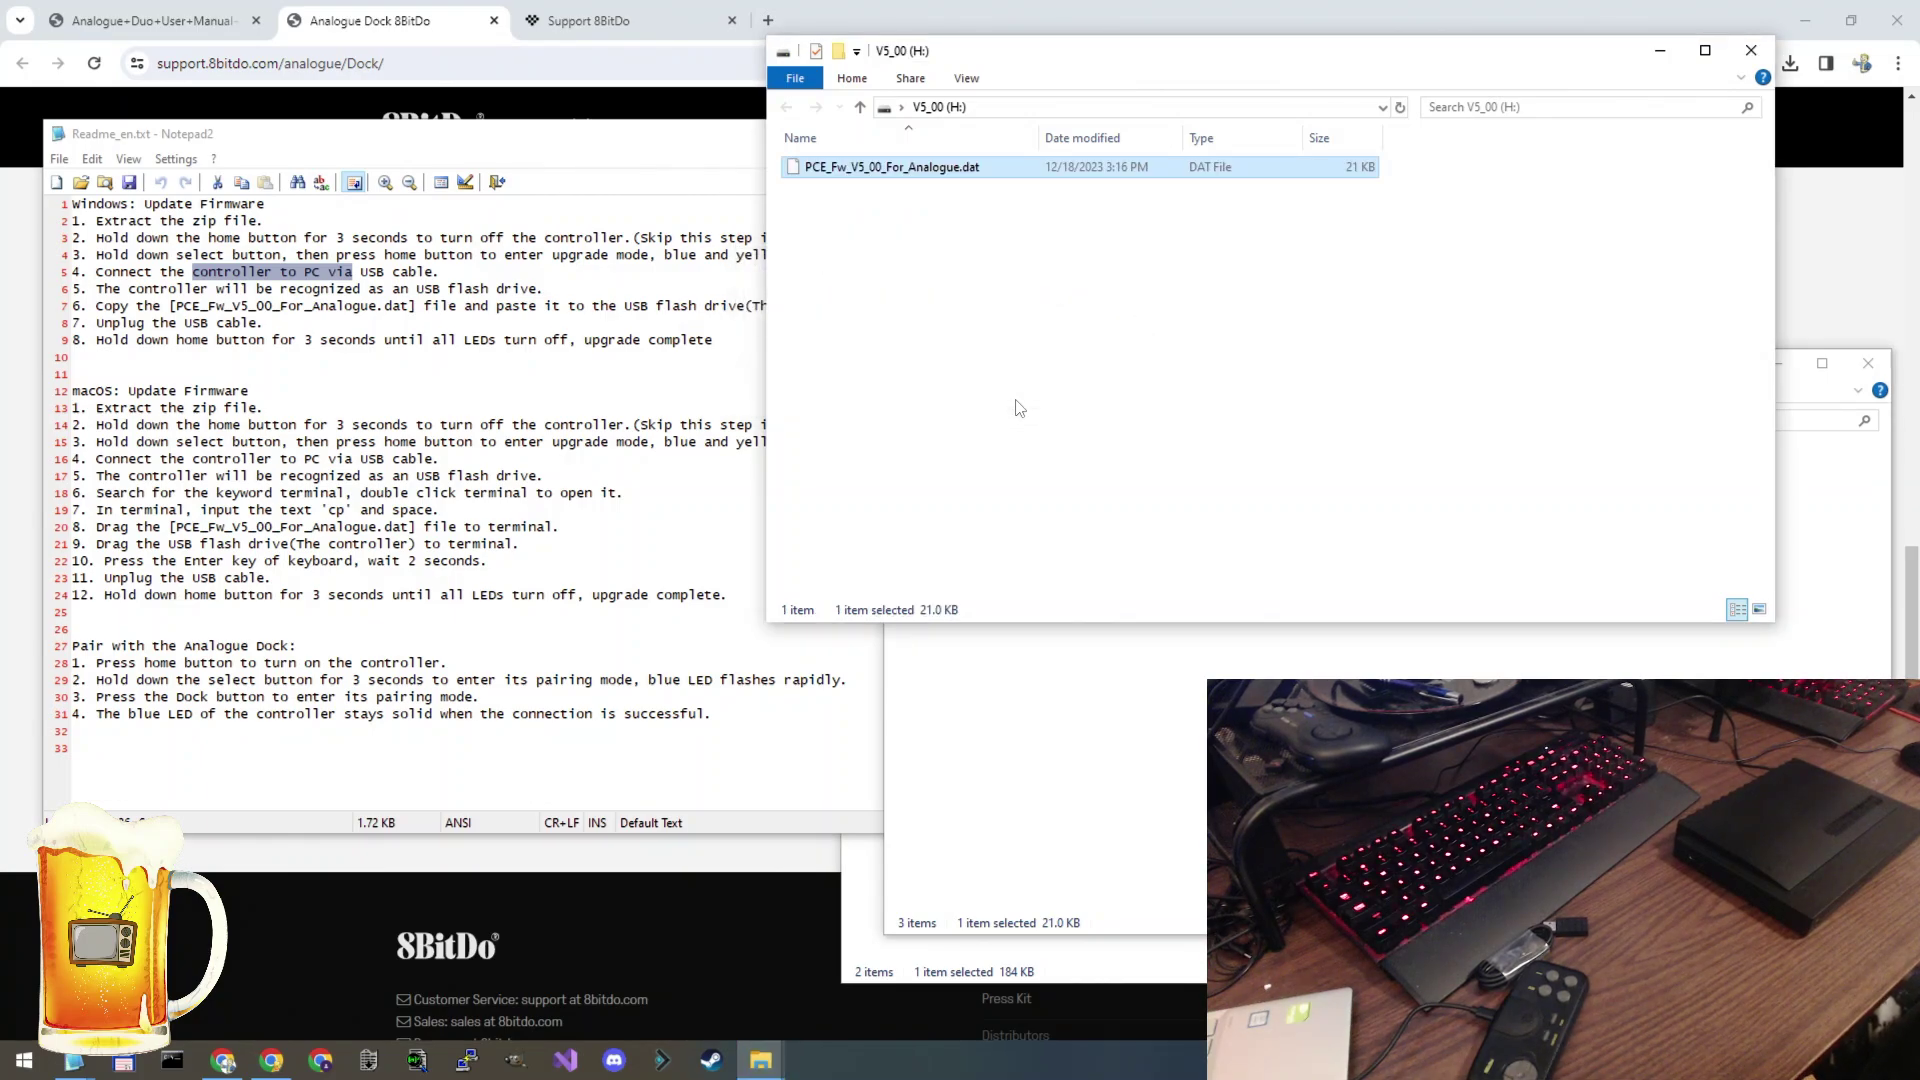
pyautogui.click(189, 340)
pyautogui.moveTo(297, 325); pyautogui.dragTo(420, 355)
# Step: Mark the readme's final unplug and power-off steps
pyautogui.click(464, 365)
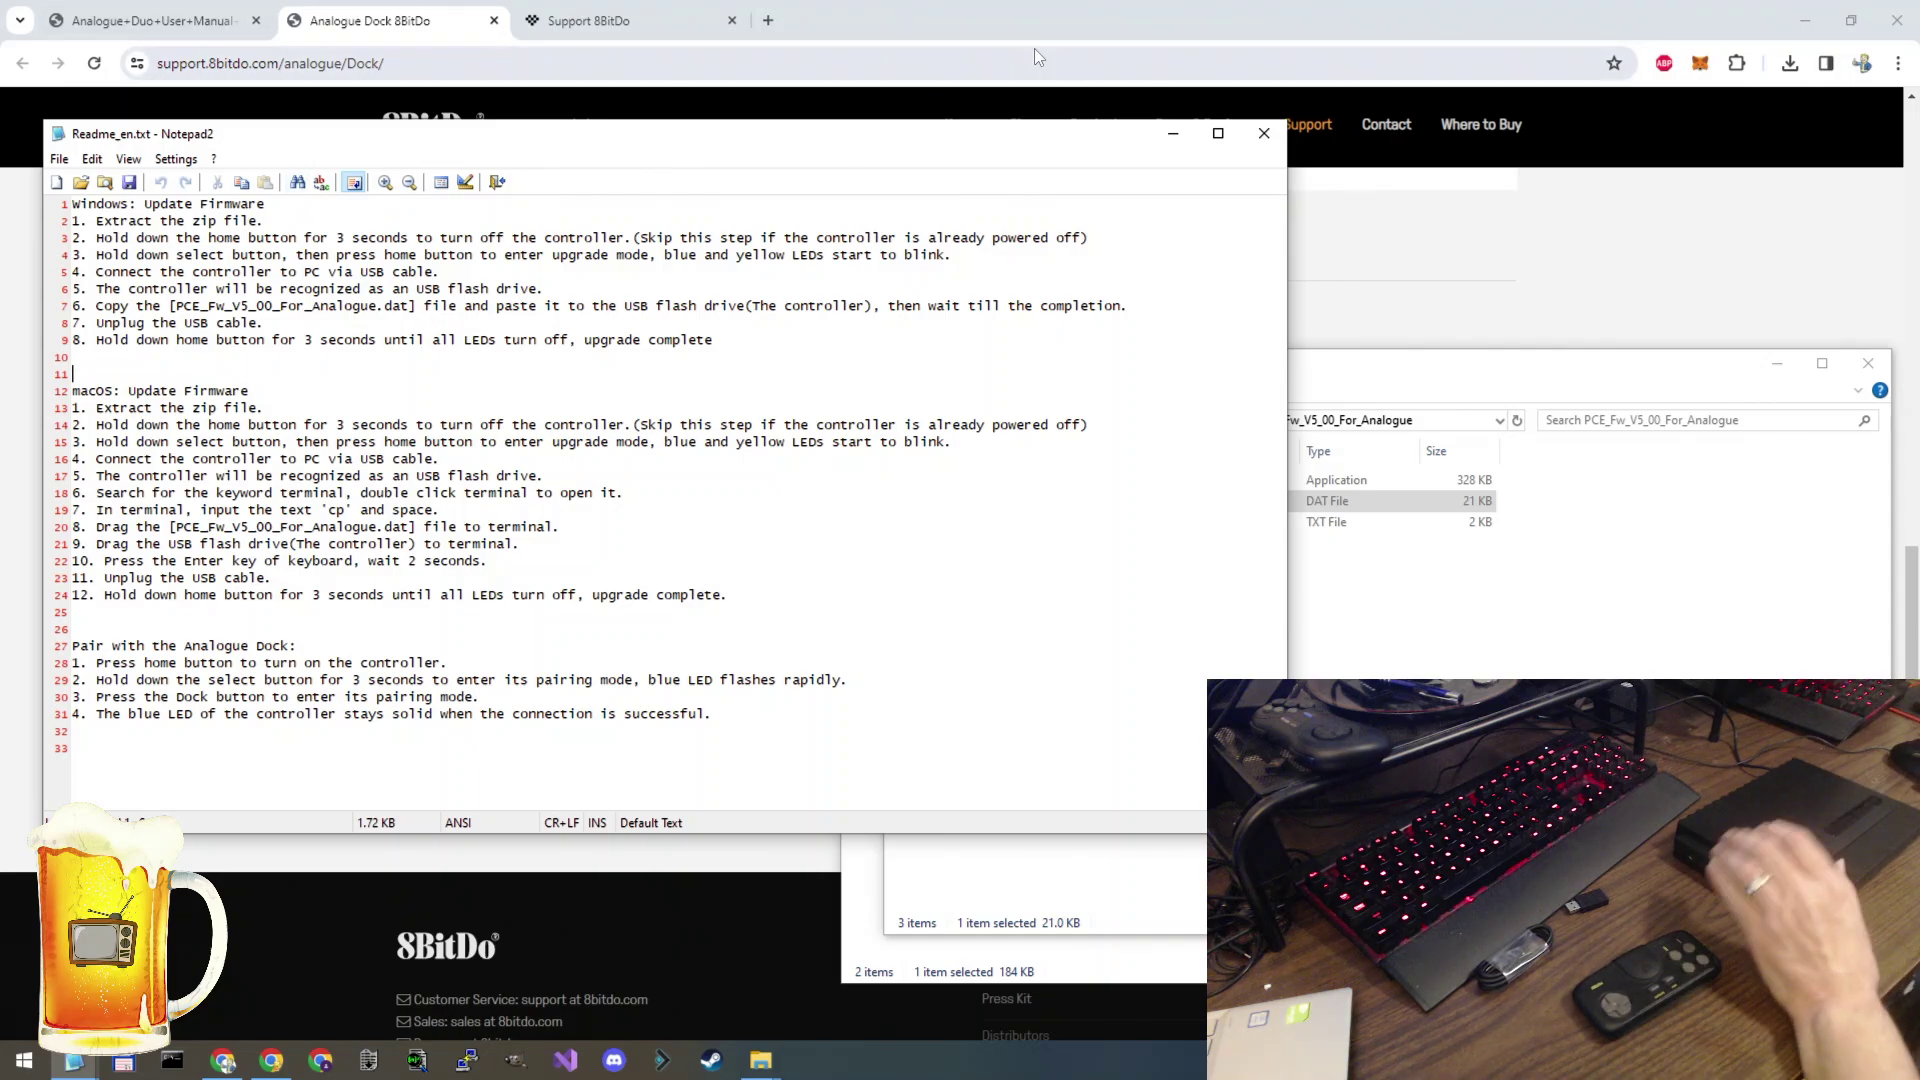
# Step: Close the readme and extracted folder, then permanently delete the V5_00 zip and folder from TG16
pyautogui.click(1264, 133)
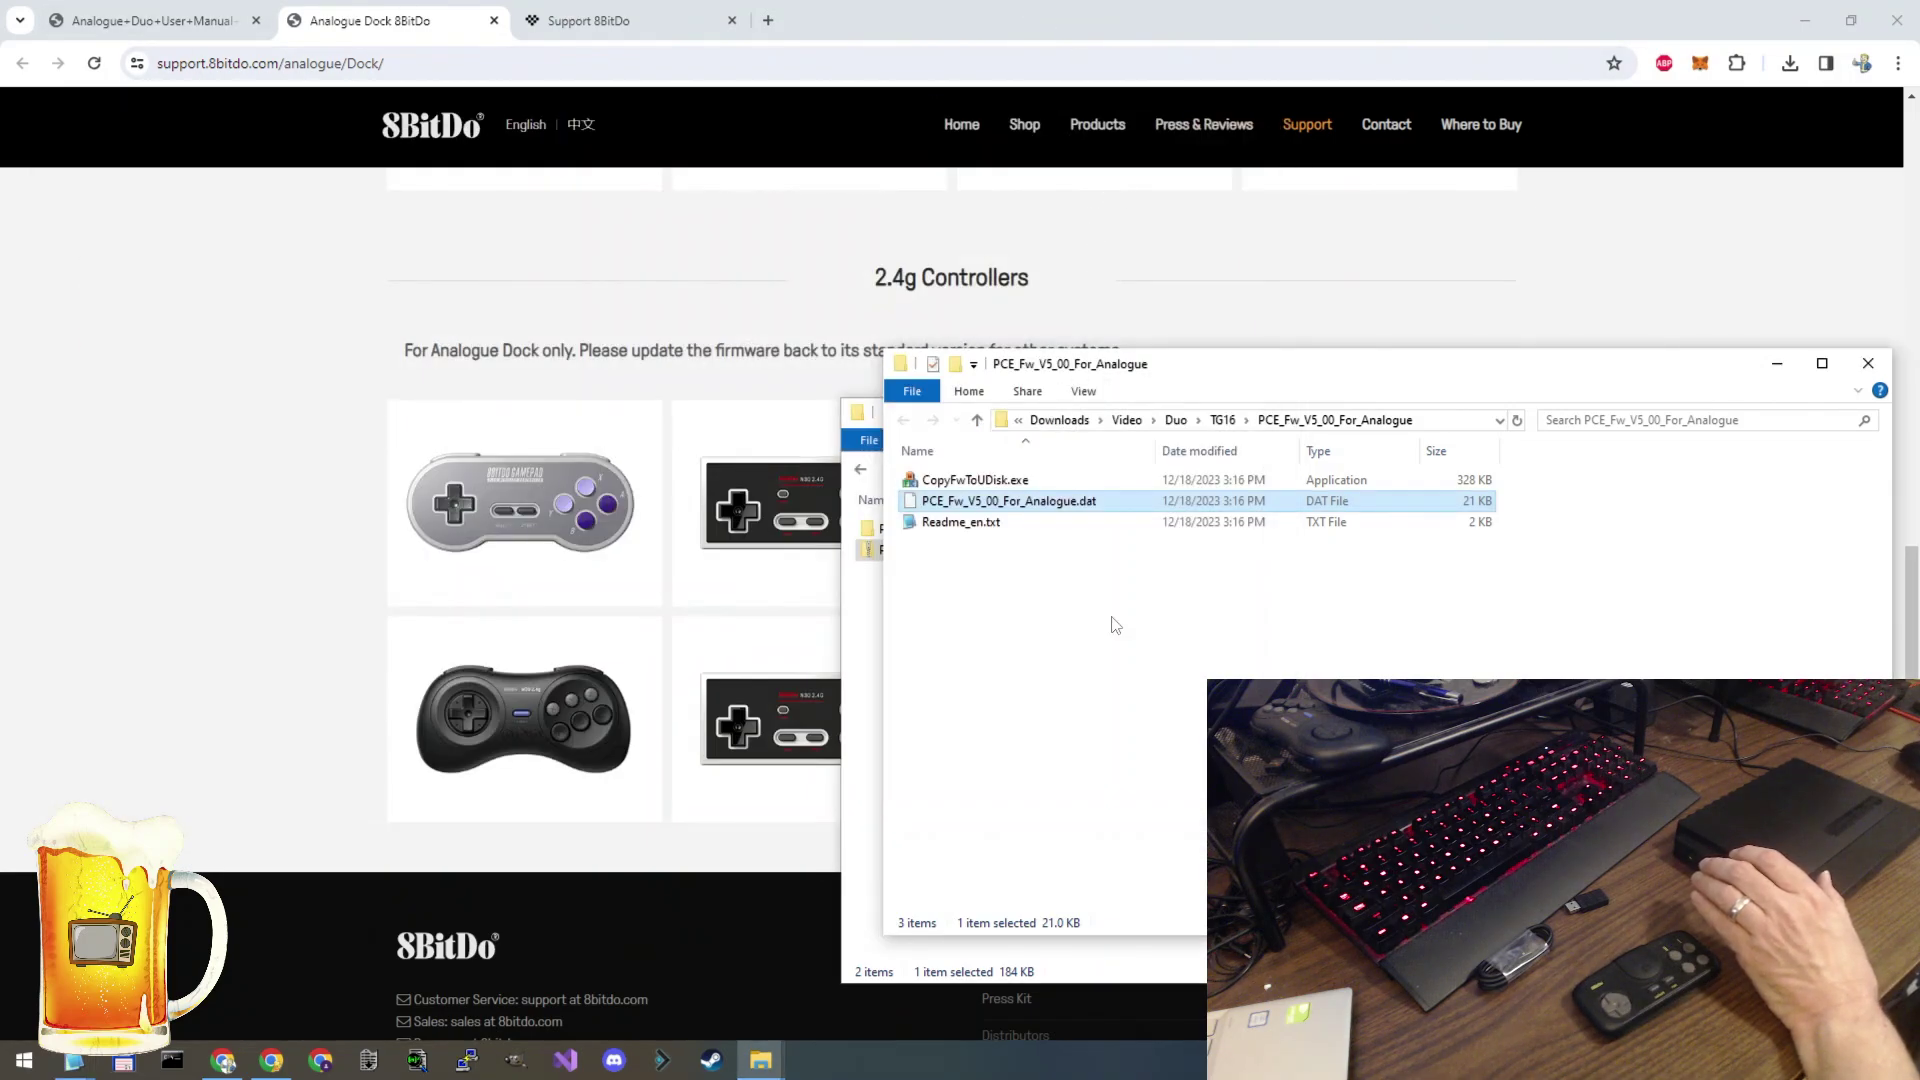
pyautogui.click(1110, 625)
pyautogui.click(1884, 366)
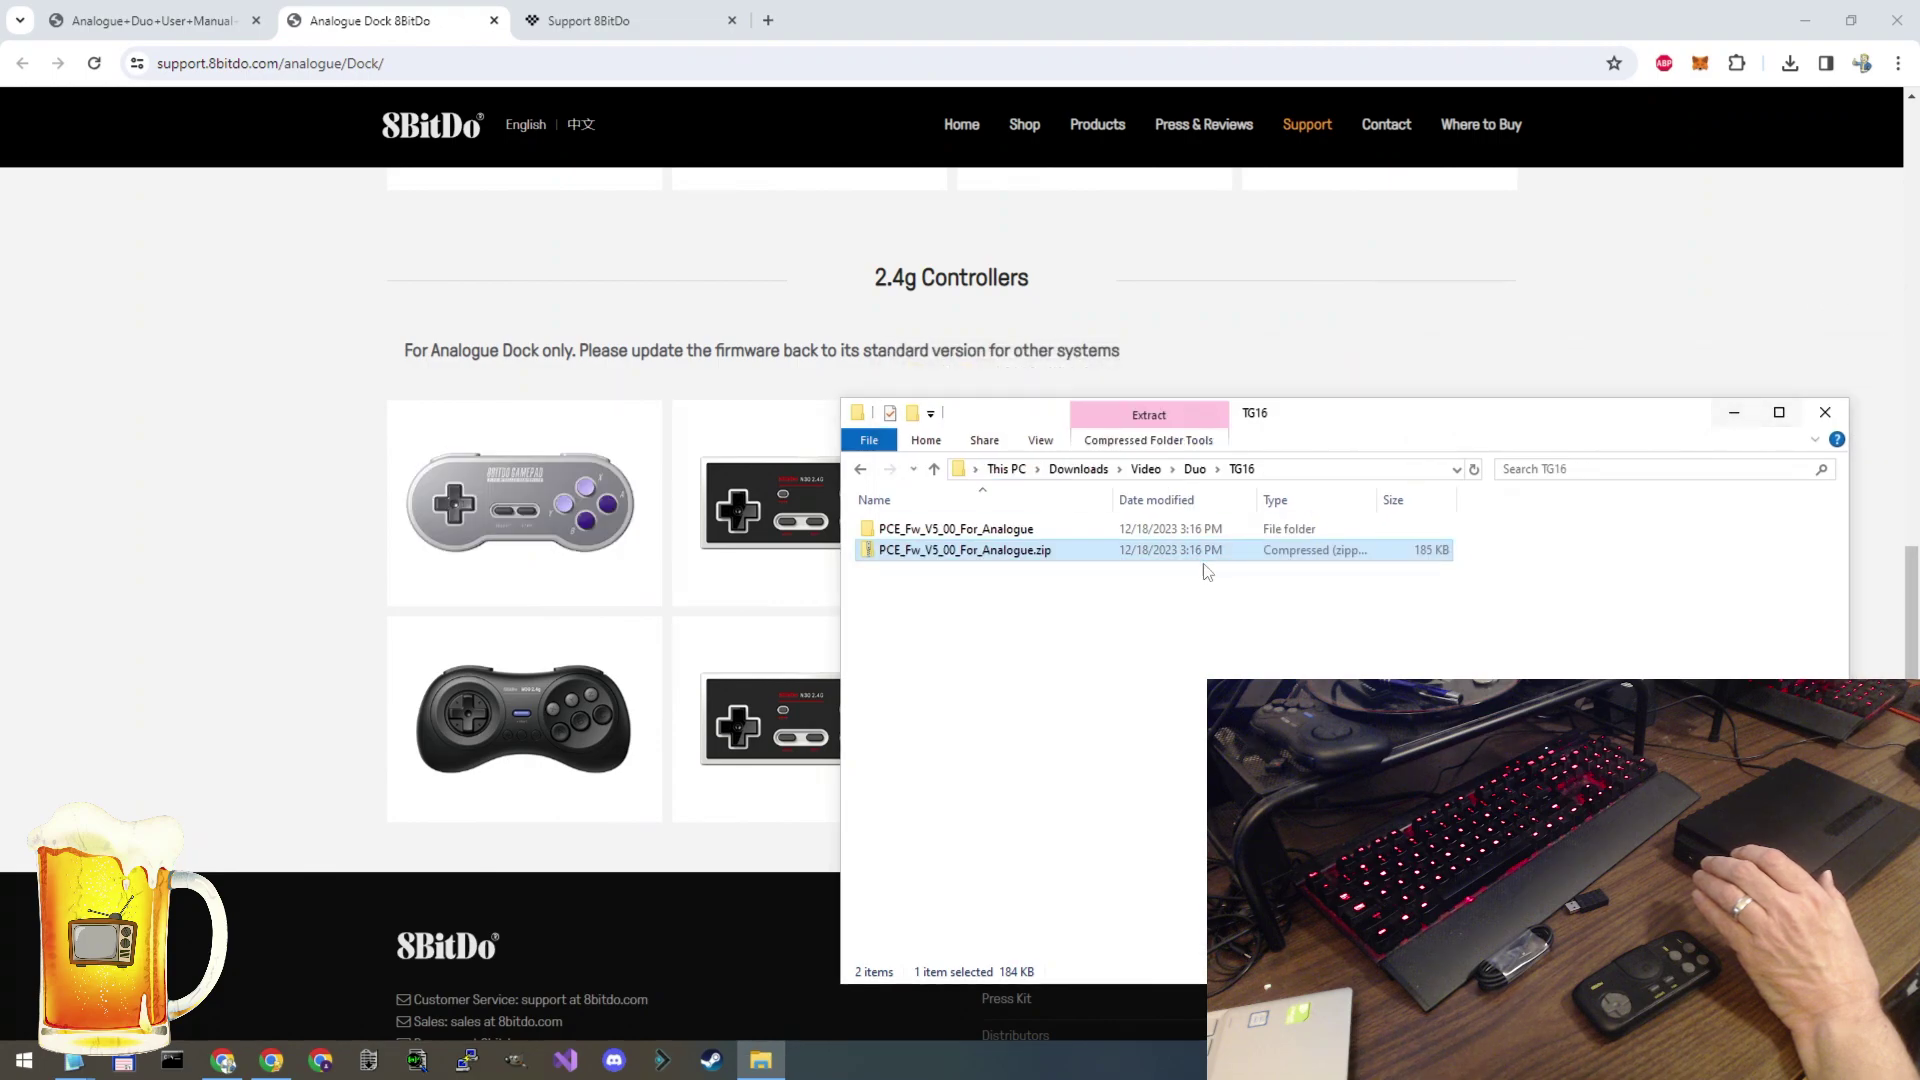
pyautogui.moveTo(1028, 621); pyautogui.dragTo(921, 518)
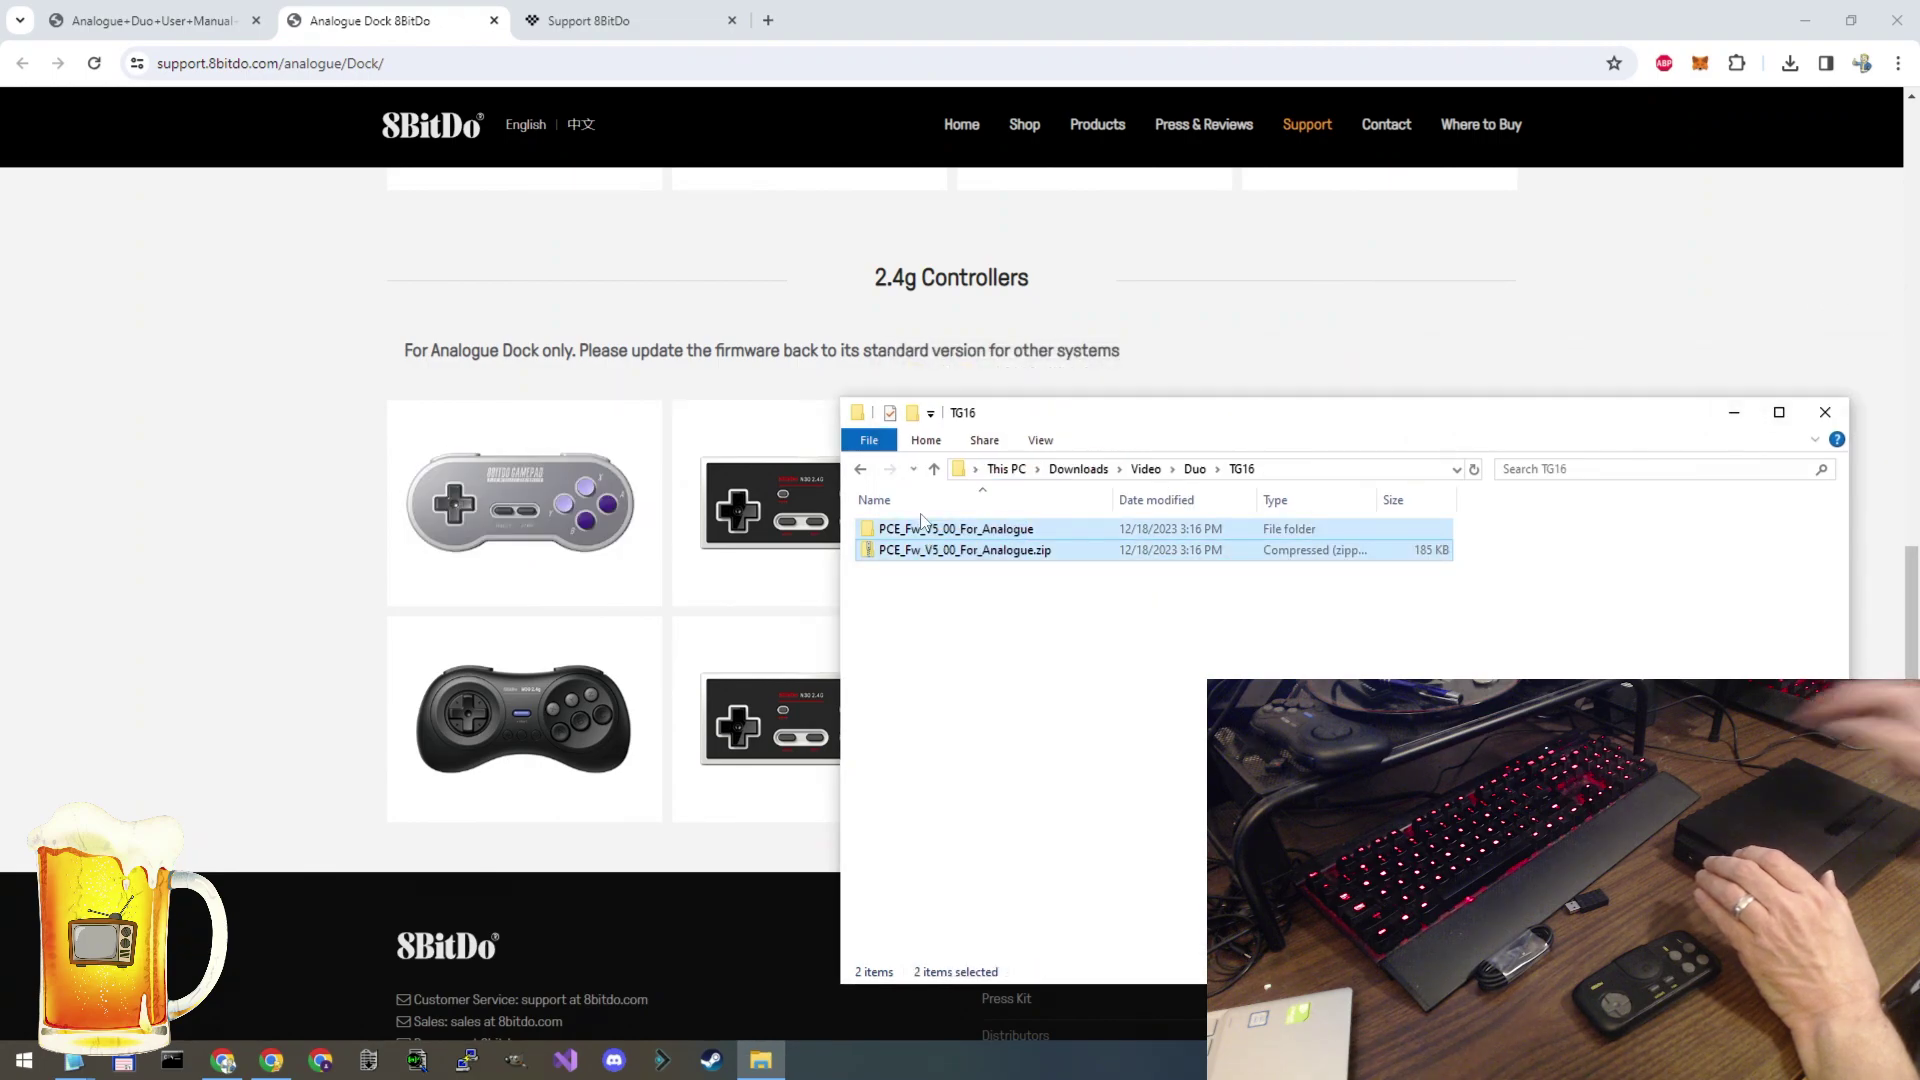
pyautogui.hotkey('shift', 'Delete')
pyautogui.press('Return')
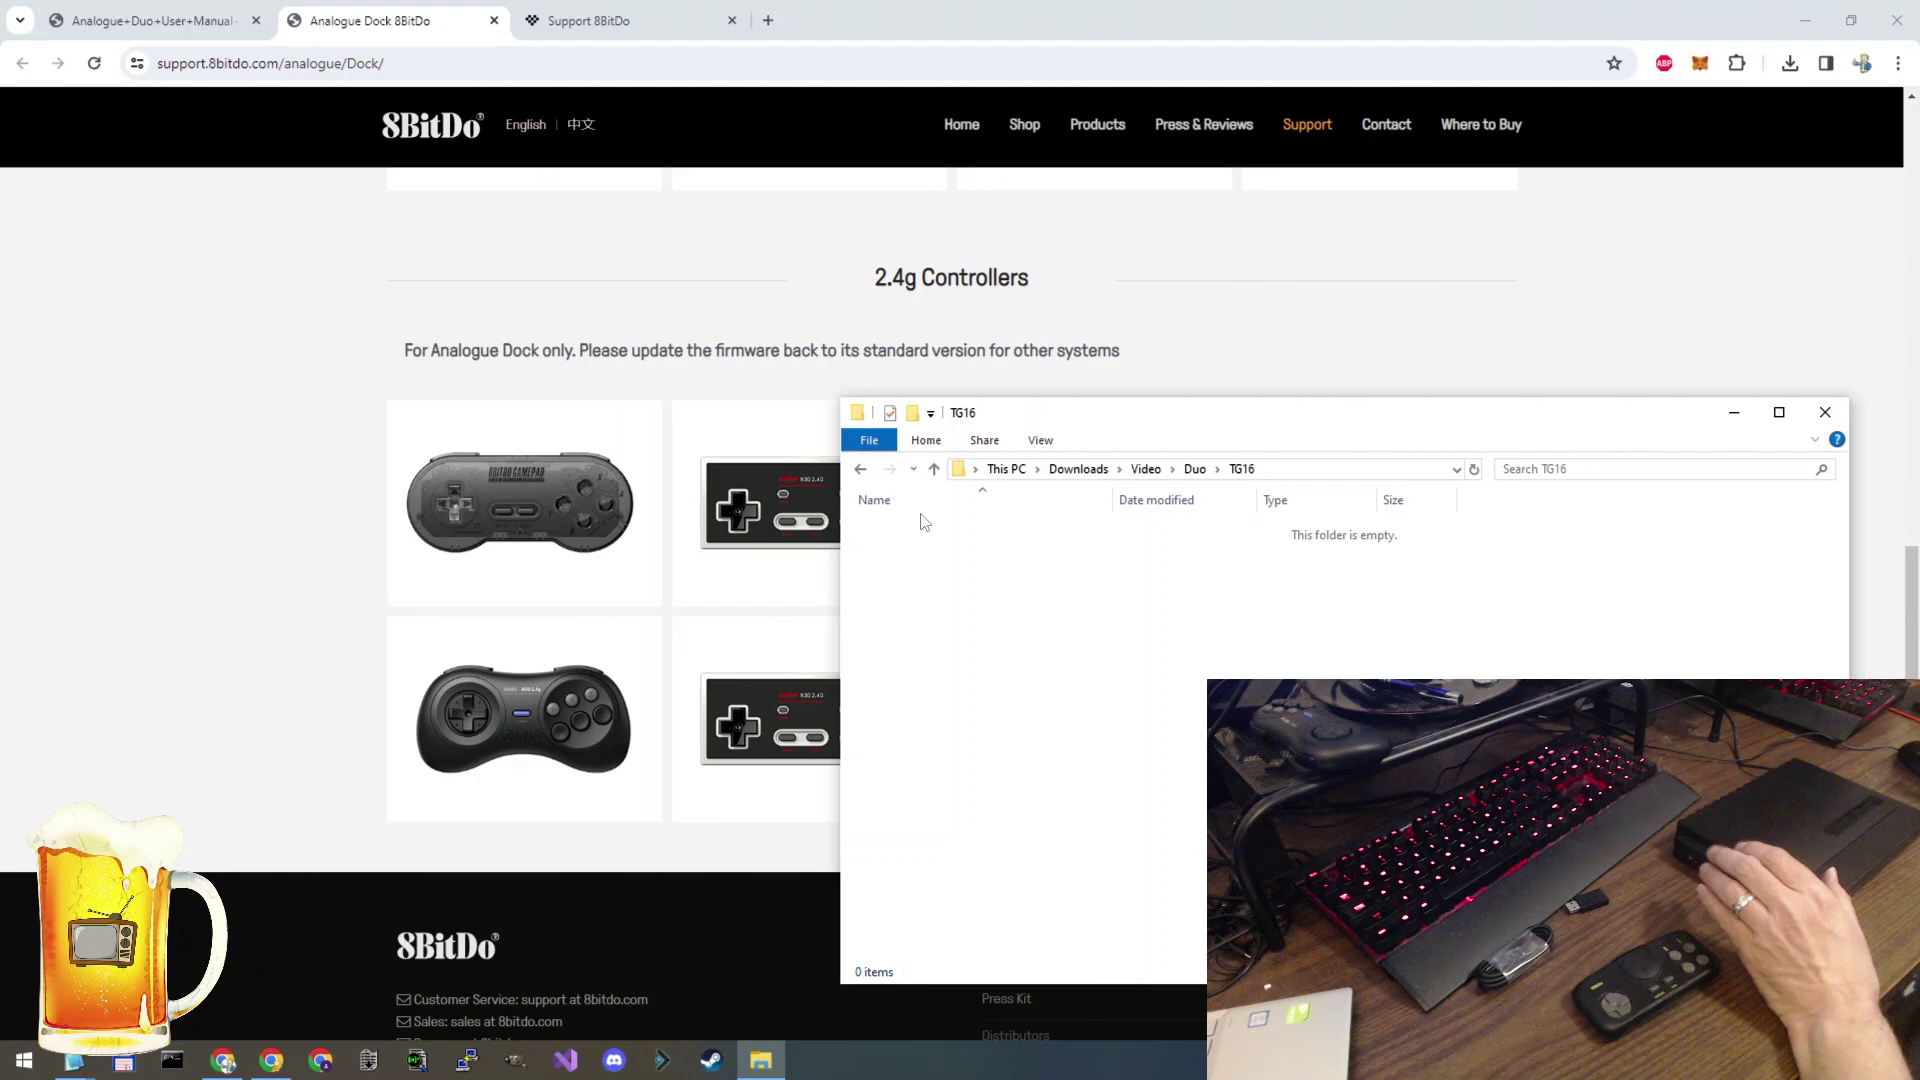
pyautogui.click(565, 231)
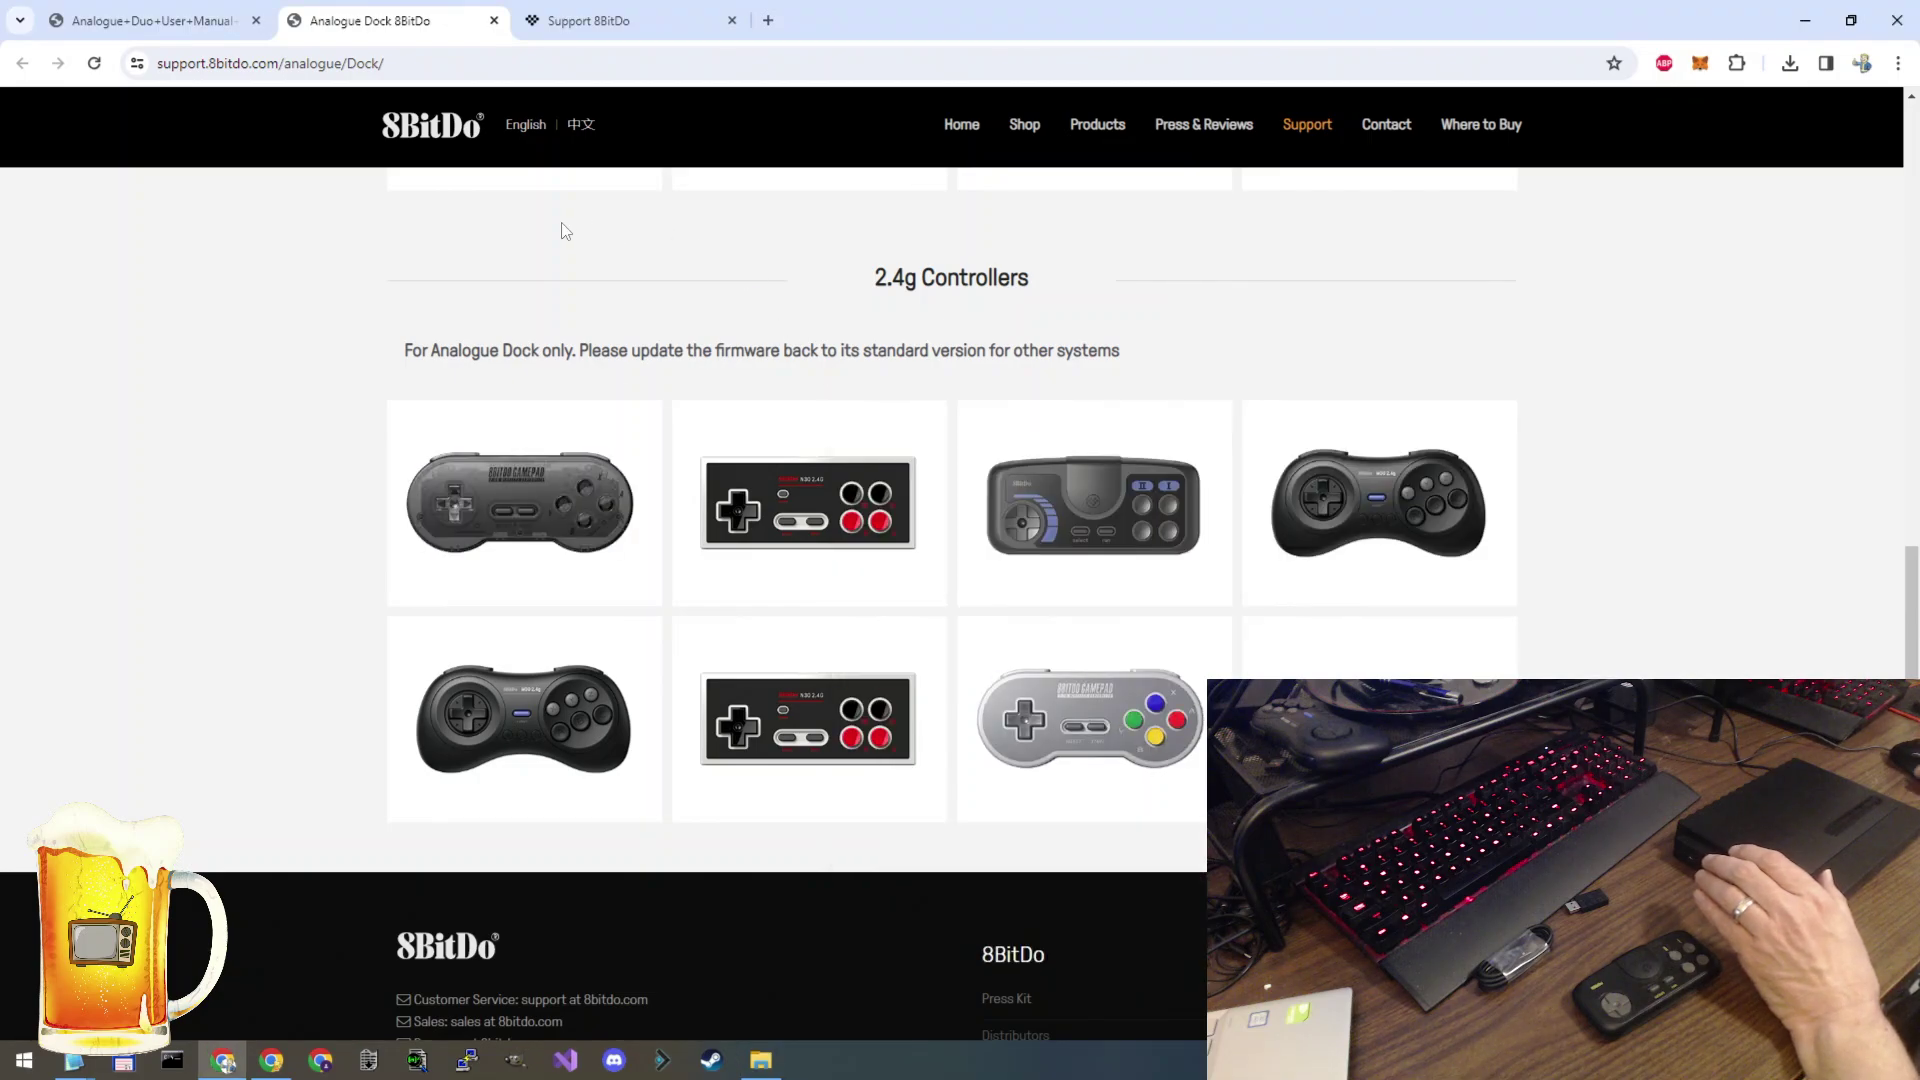
# Step: Download PCE 2.4G Firmware v4.02 (8BitDo_PCE_Gamepad_Fw_V402.zip) into the TG16 folder
pyautogui.click(602, 20)
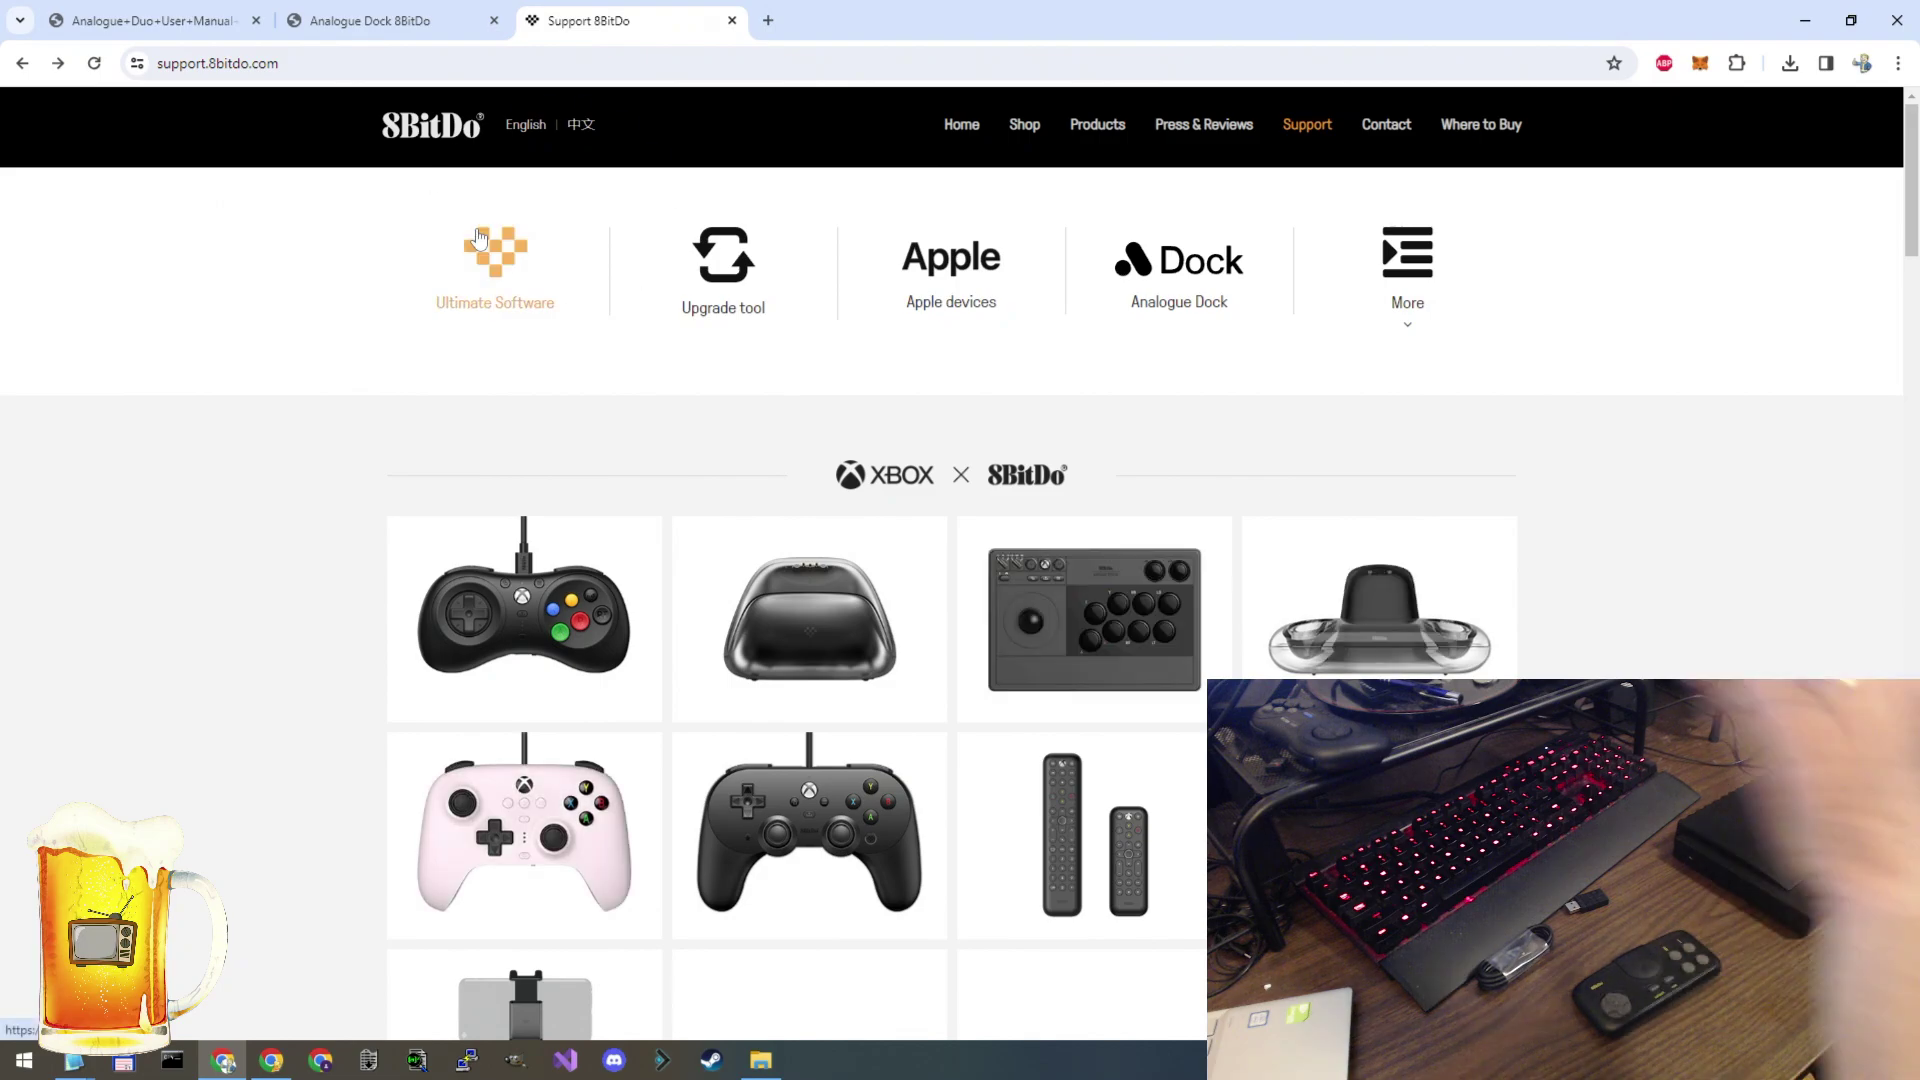
pyautogui.scroll(-15, 909, 386)
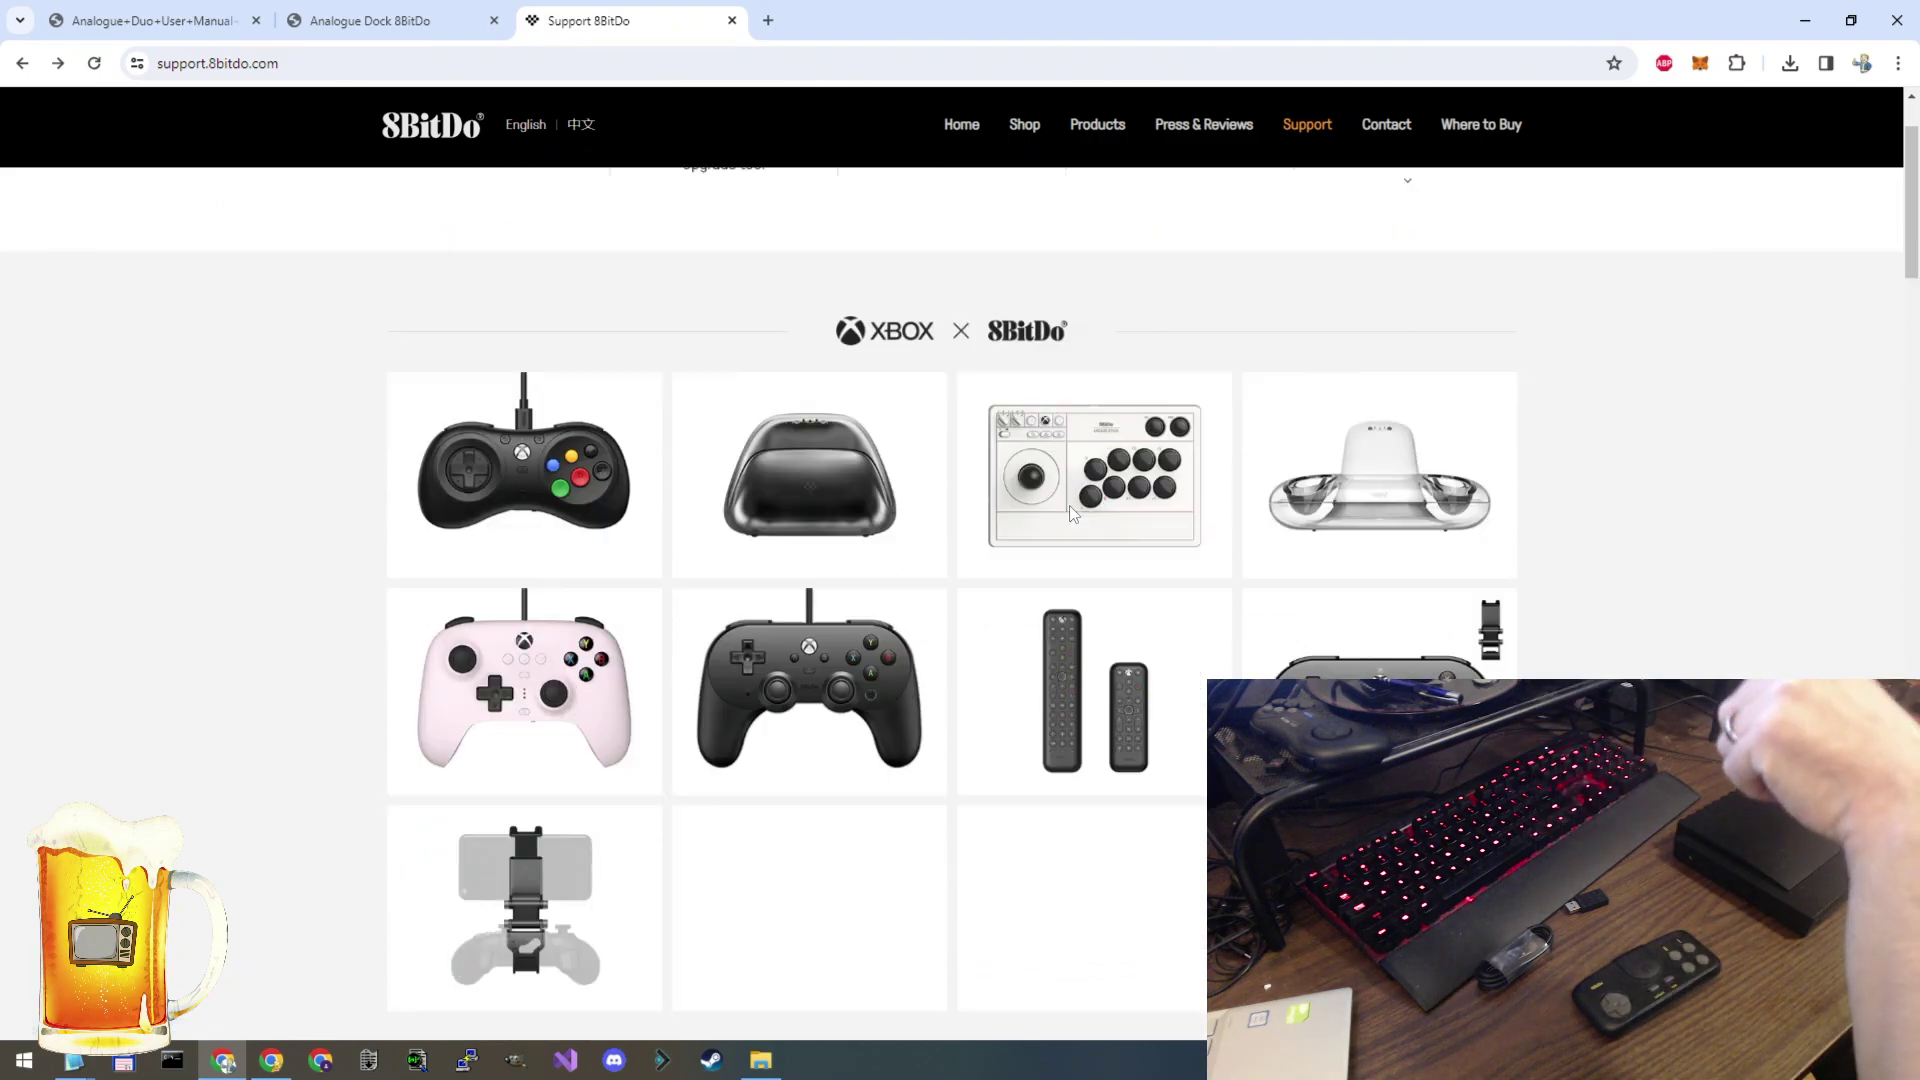
pyautogui.scroll(-2, 1080, 502)
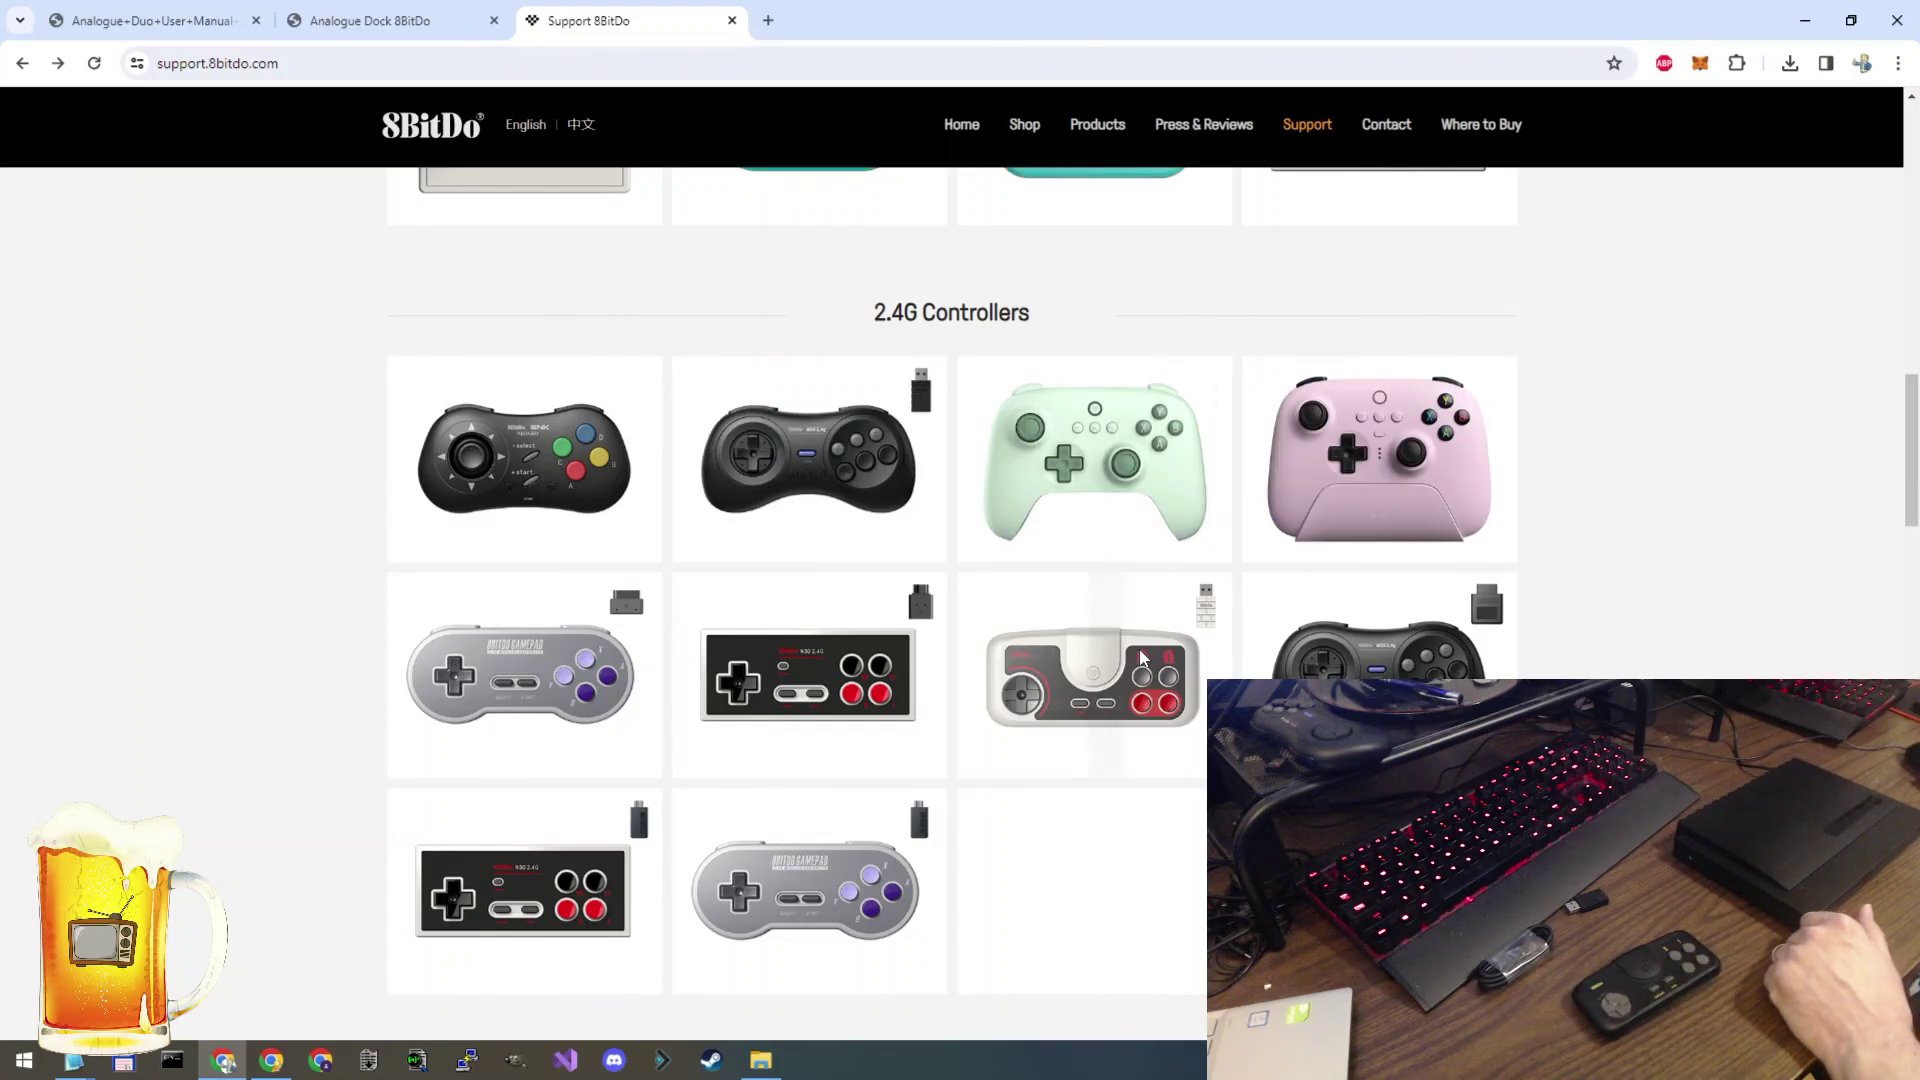
pyautogui.moveTo(1093, 674)
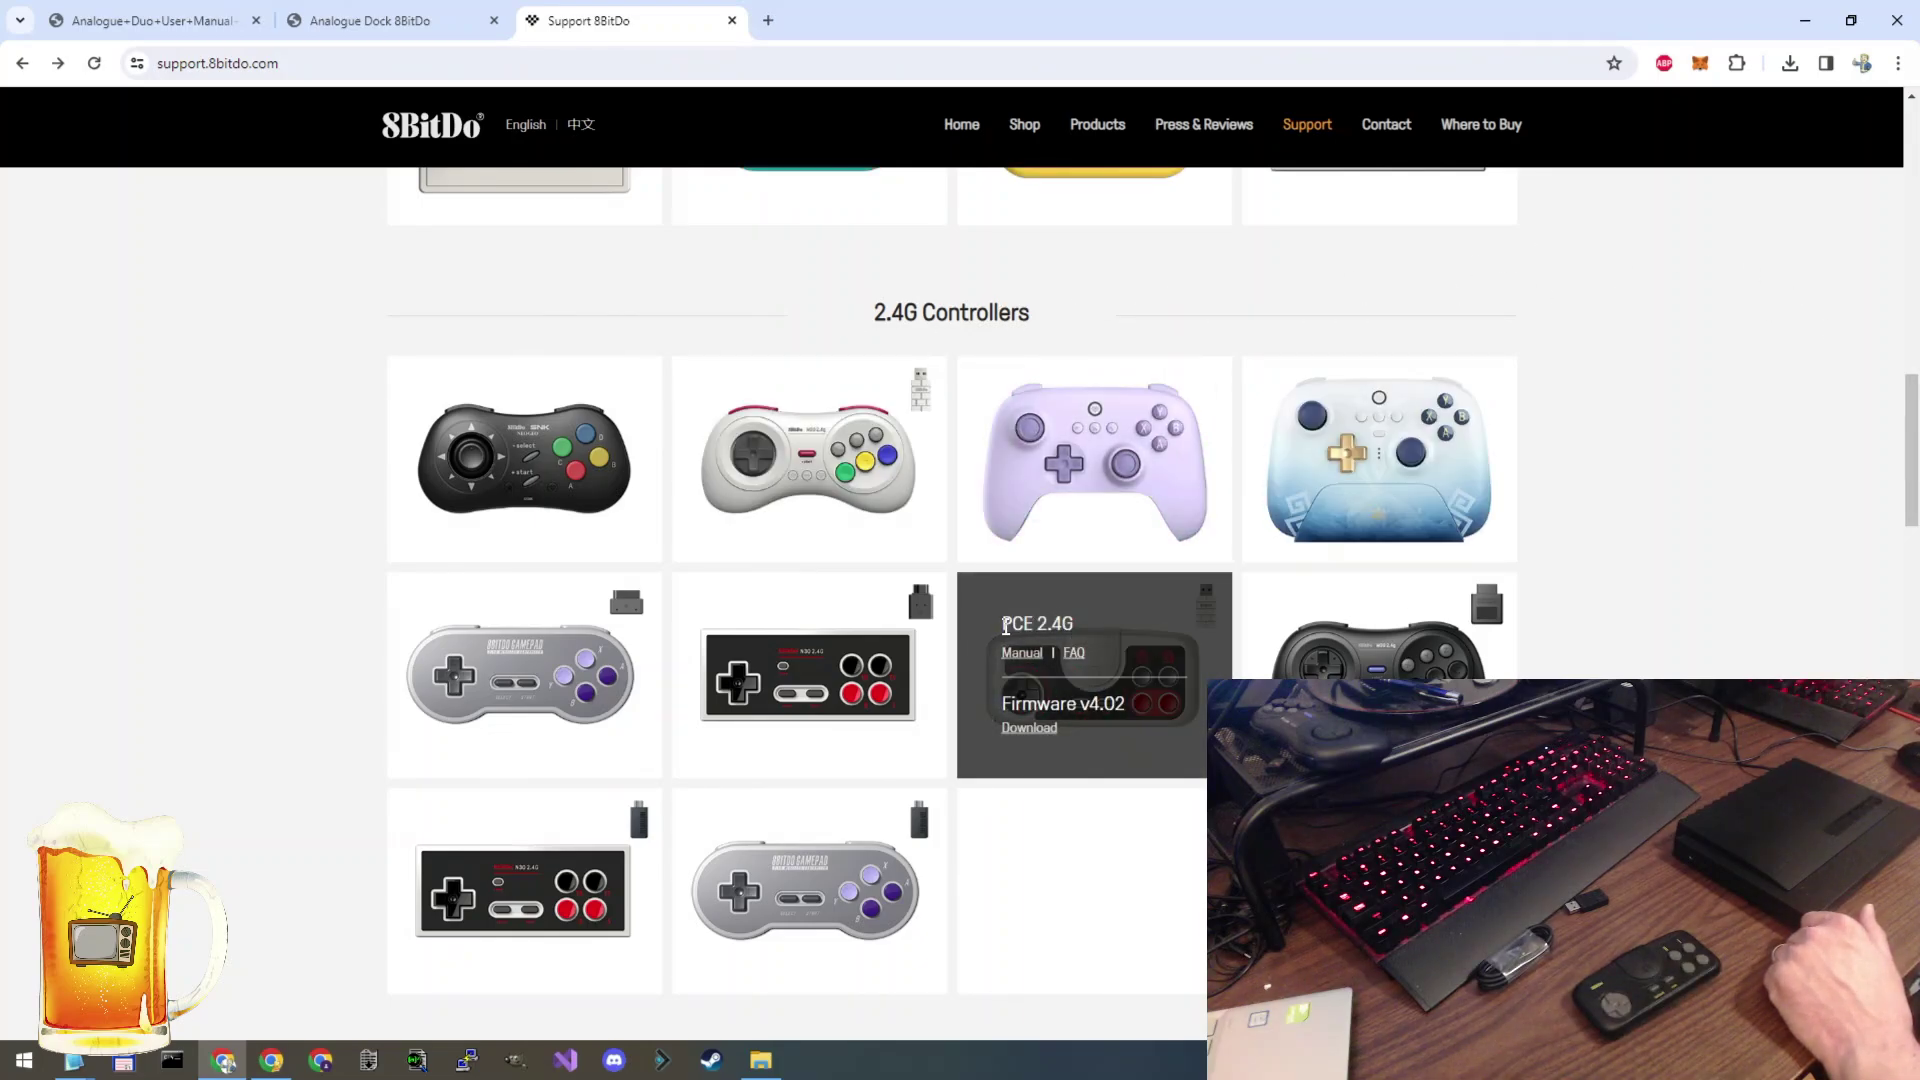
pyautogui.click(1033, 729)
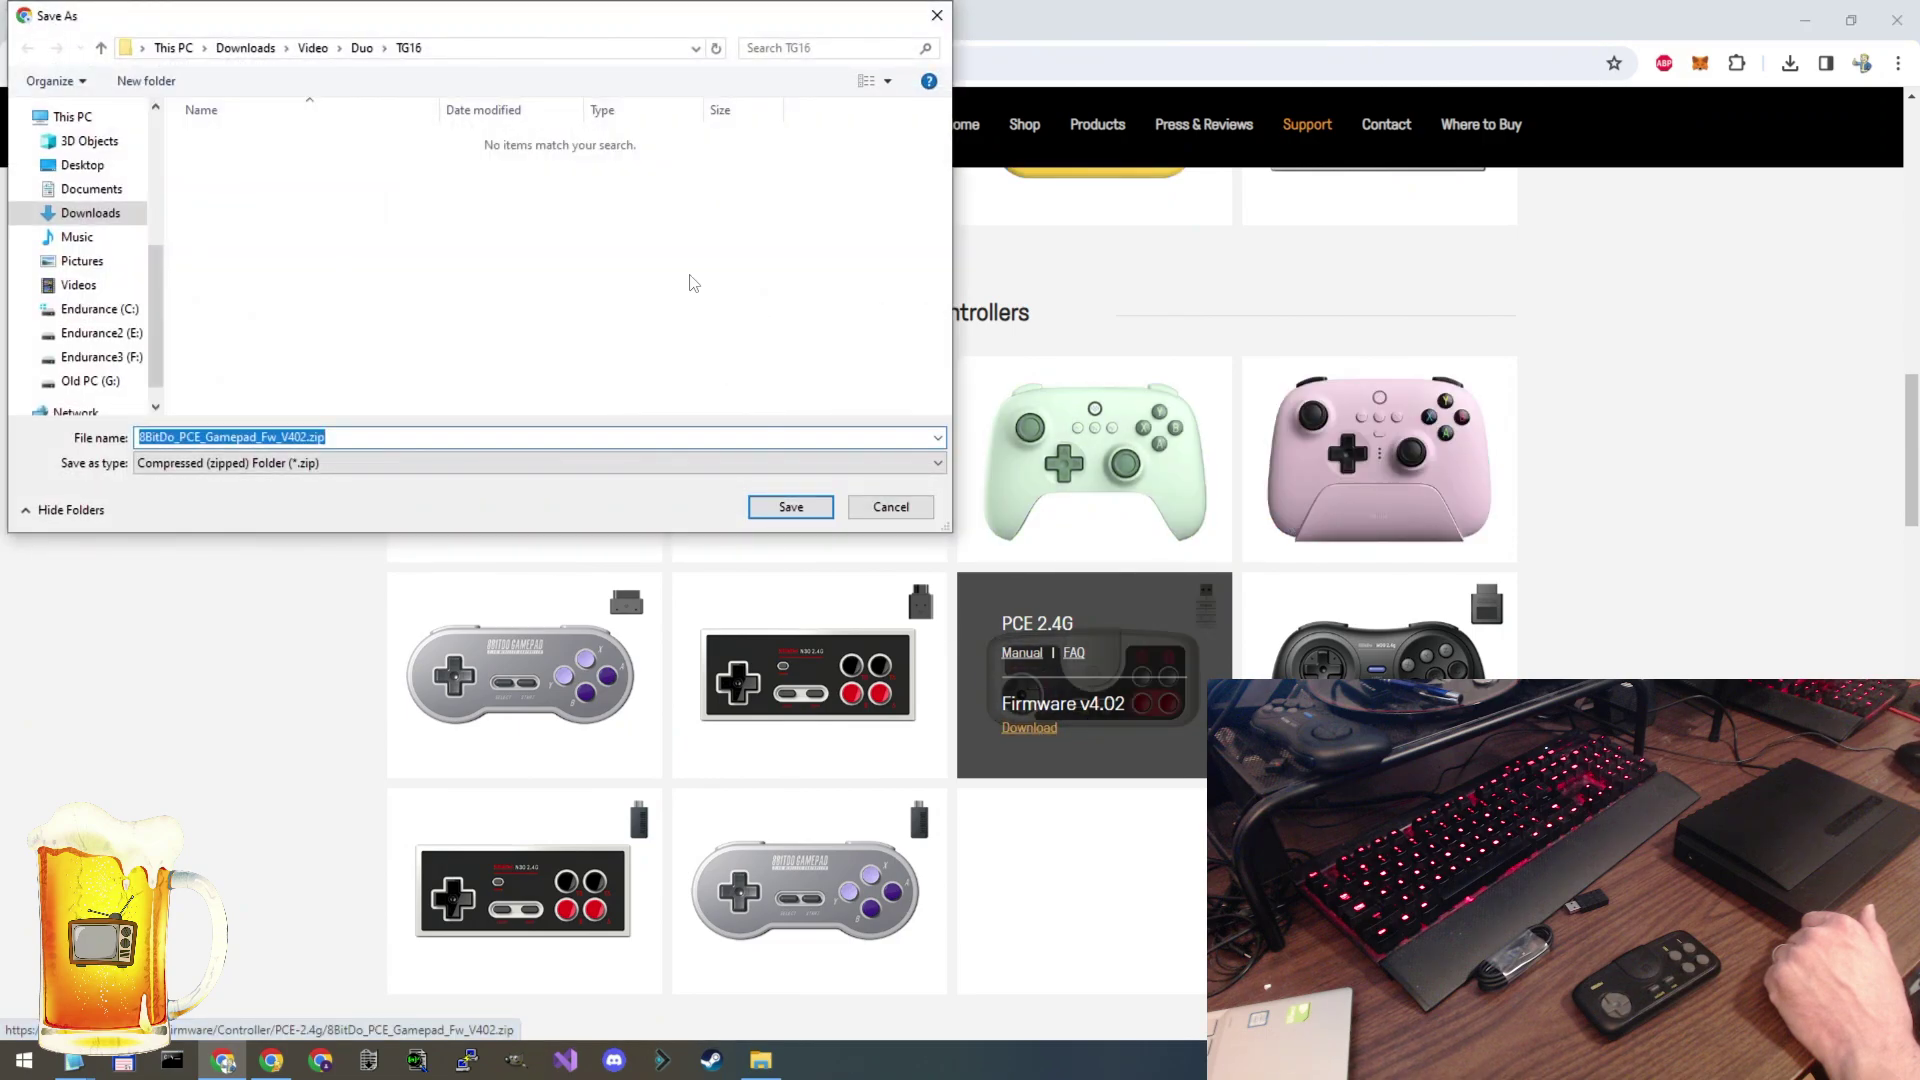
pyautogui.click(772, 510)
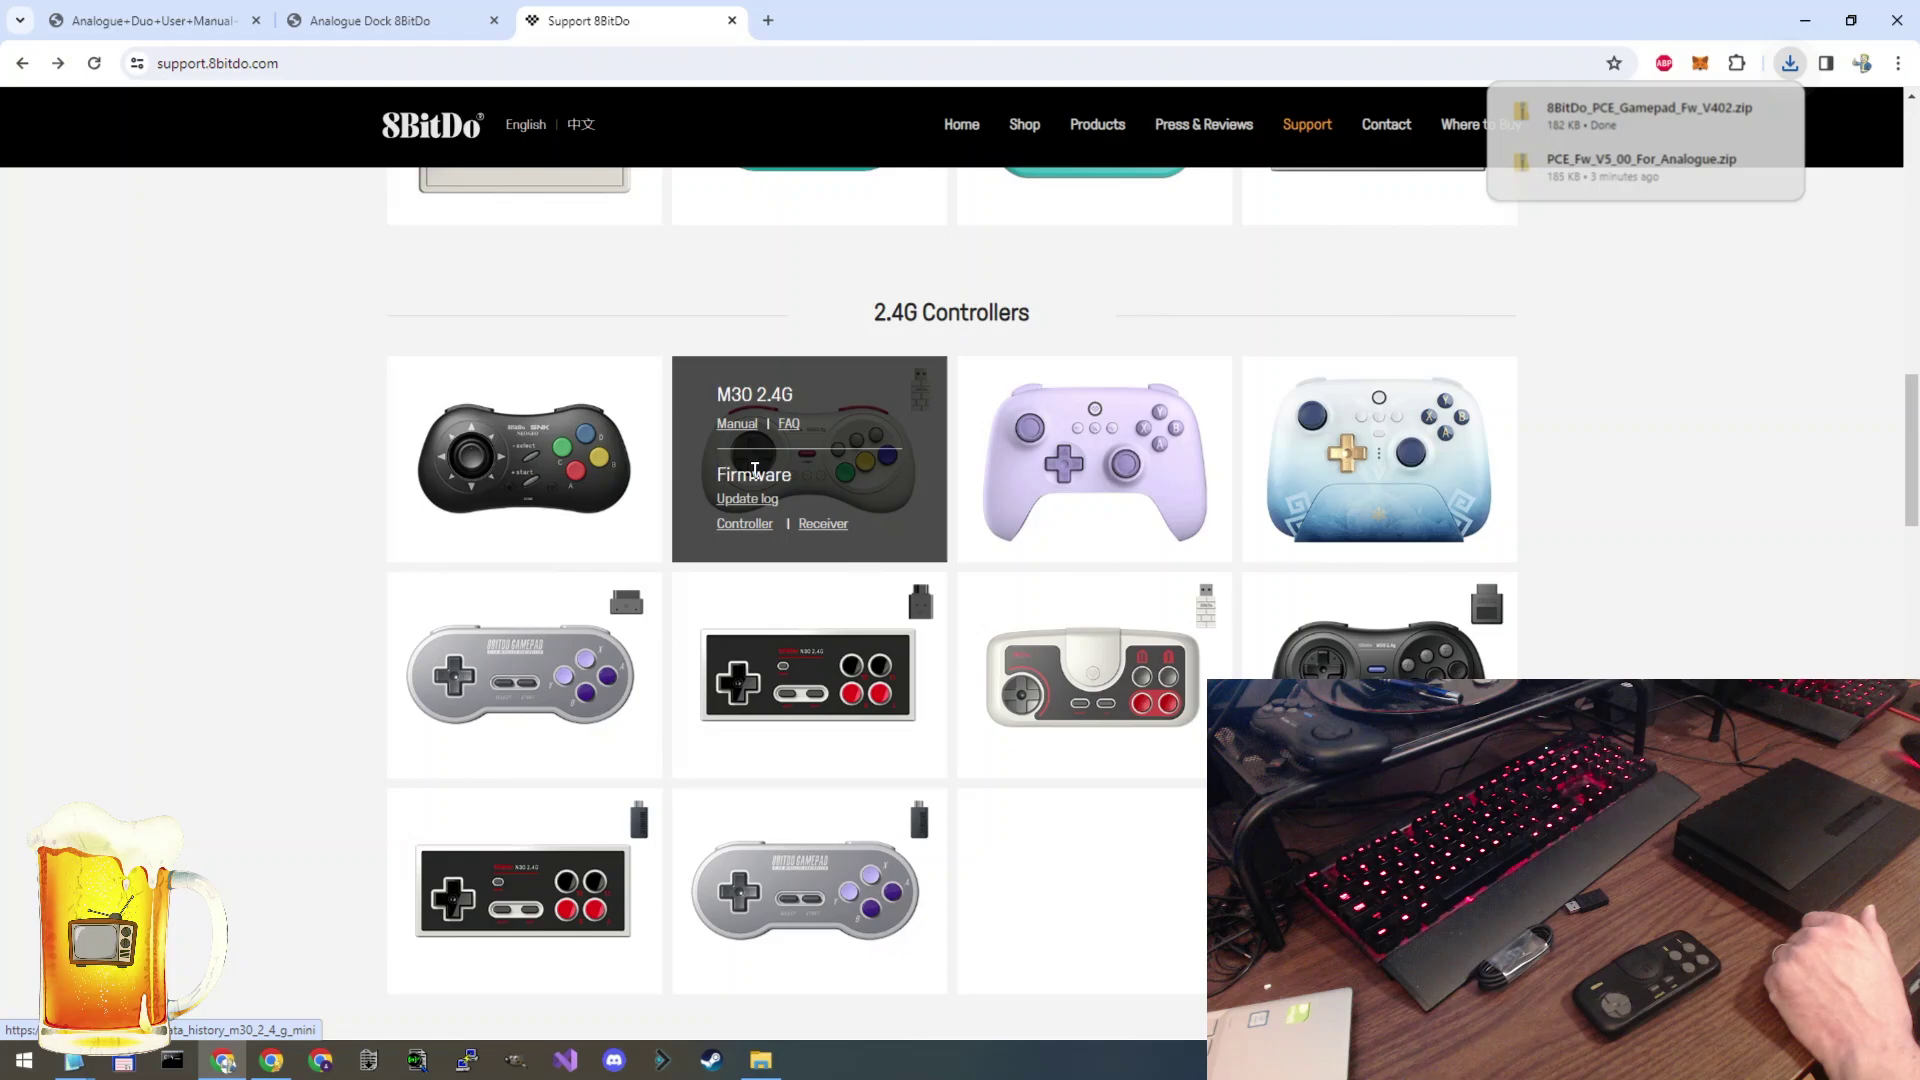
# Step: Extract 8BitDo_PCE_Gamepad_Fw_V402.zip, open its Readme_en.txt, and select the firmware .dat file
pyautogui.click(761, 1060)
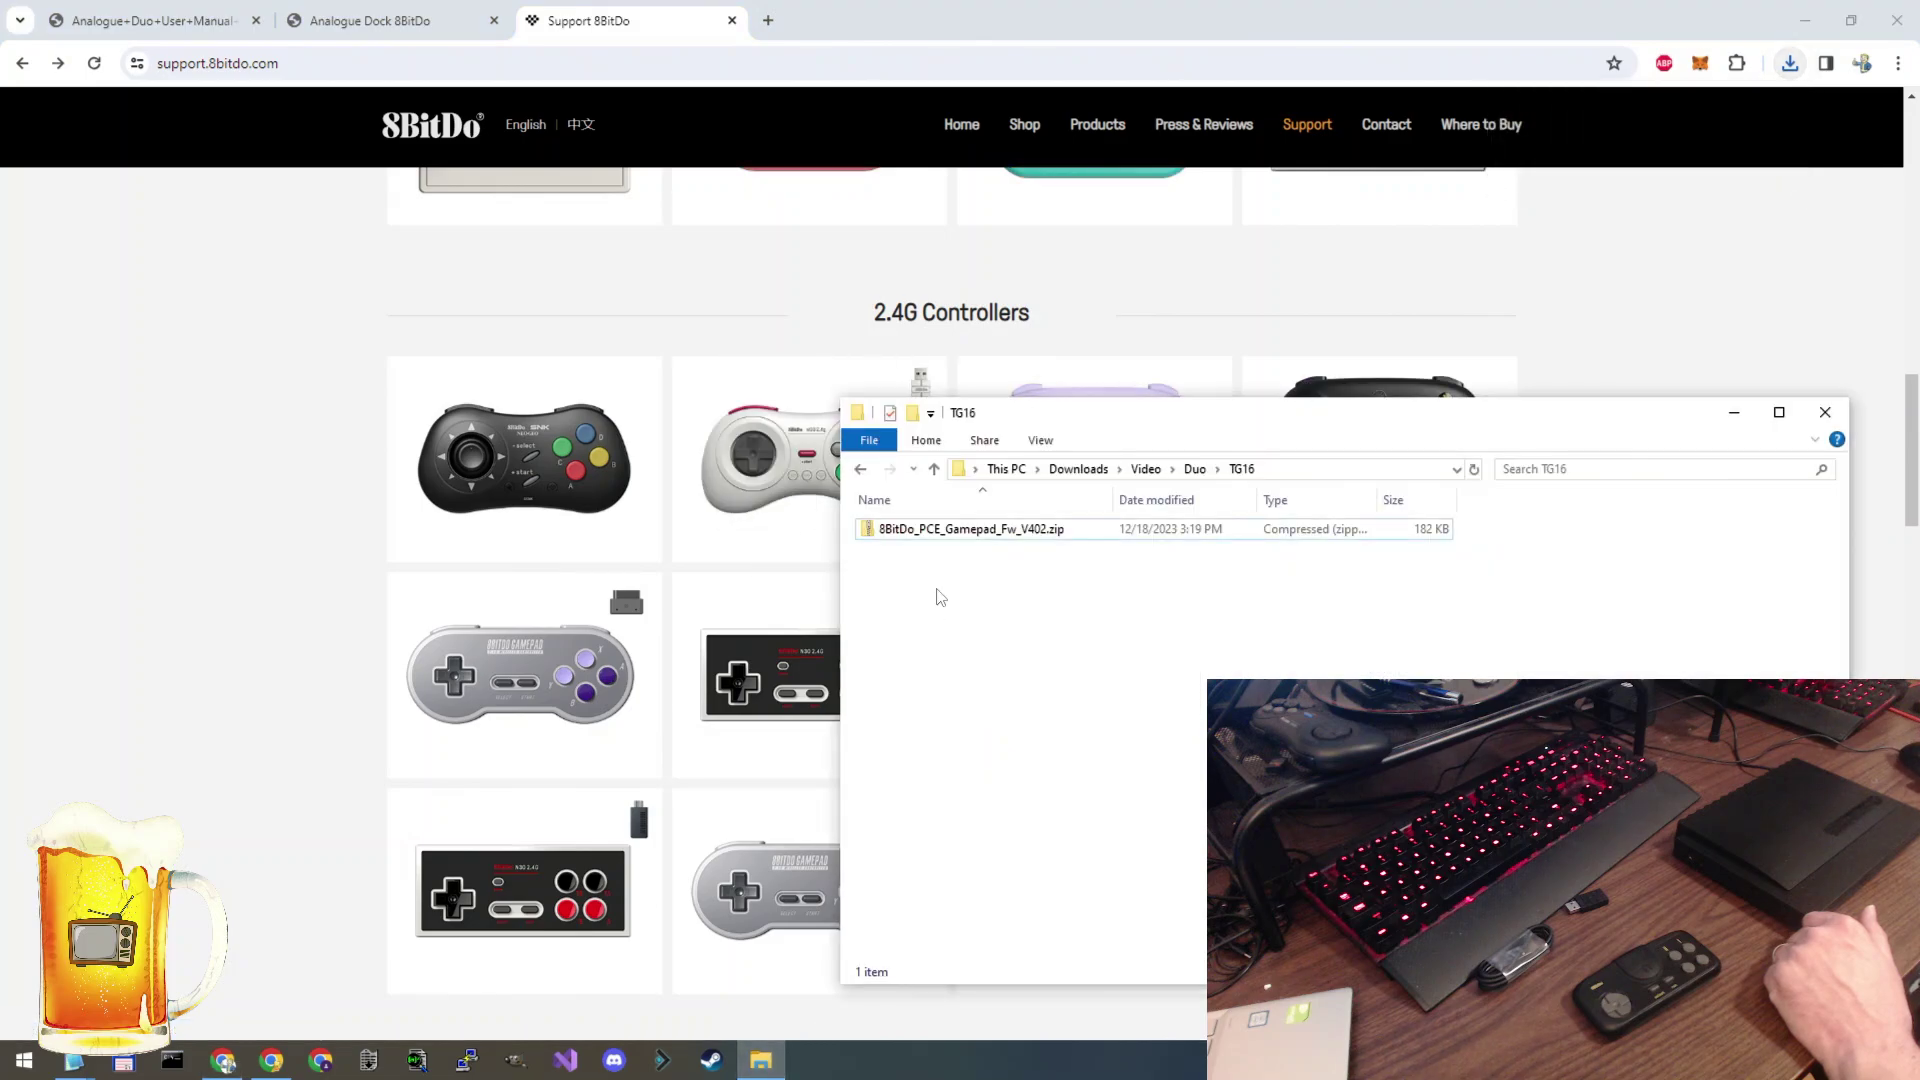
pyautogui.click(965, 530)
pyautogui.rightClick(968, 534)
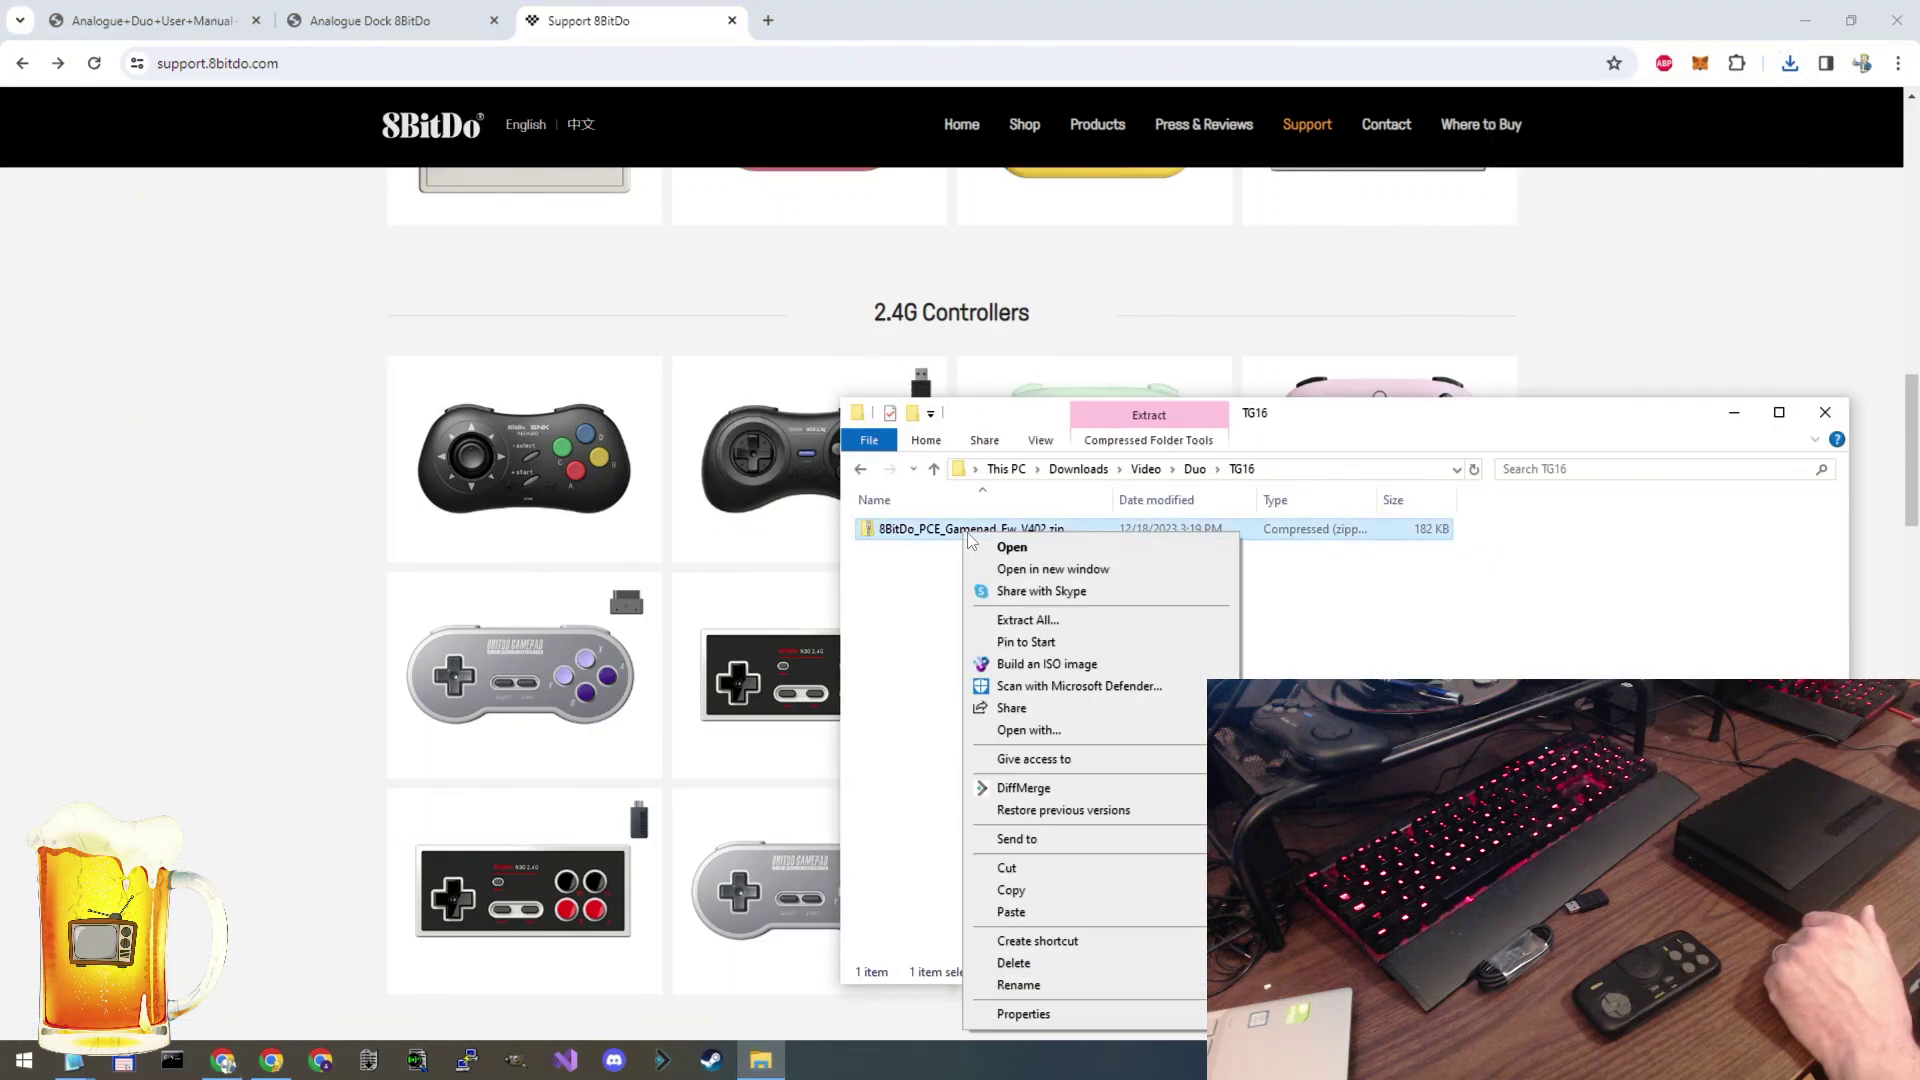
pyautogui.click(1030, 627)
pyautogui.click(1140, 722)
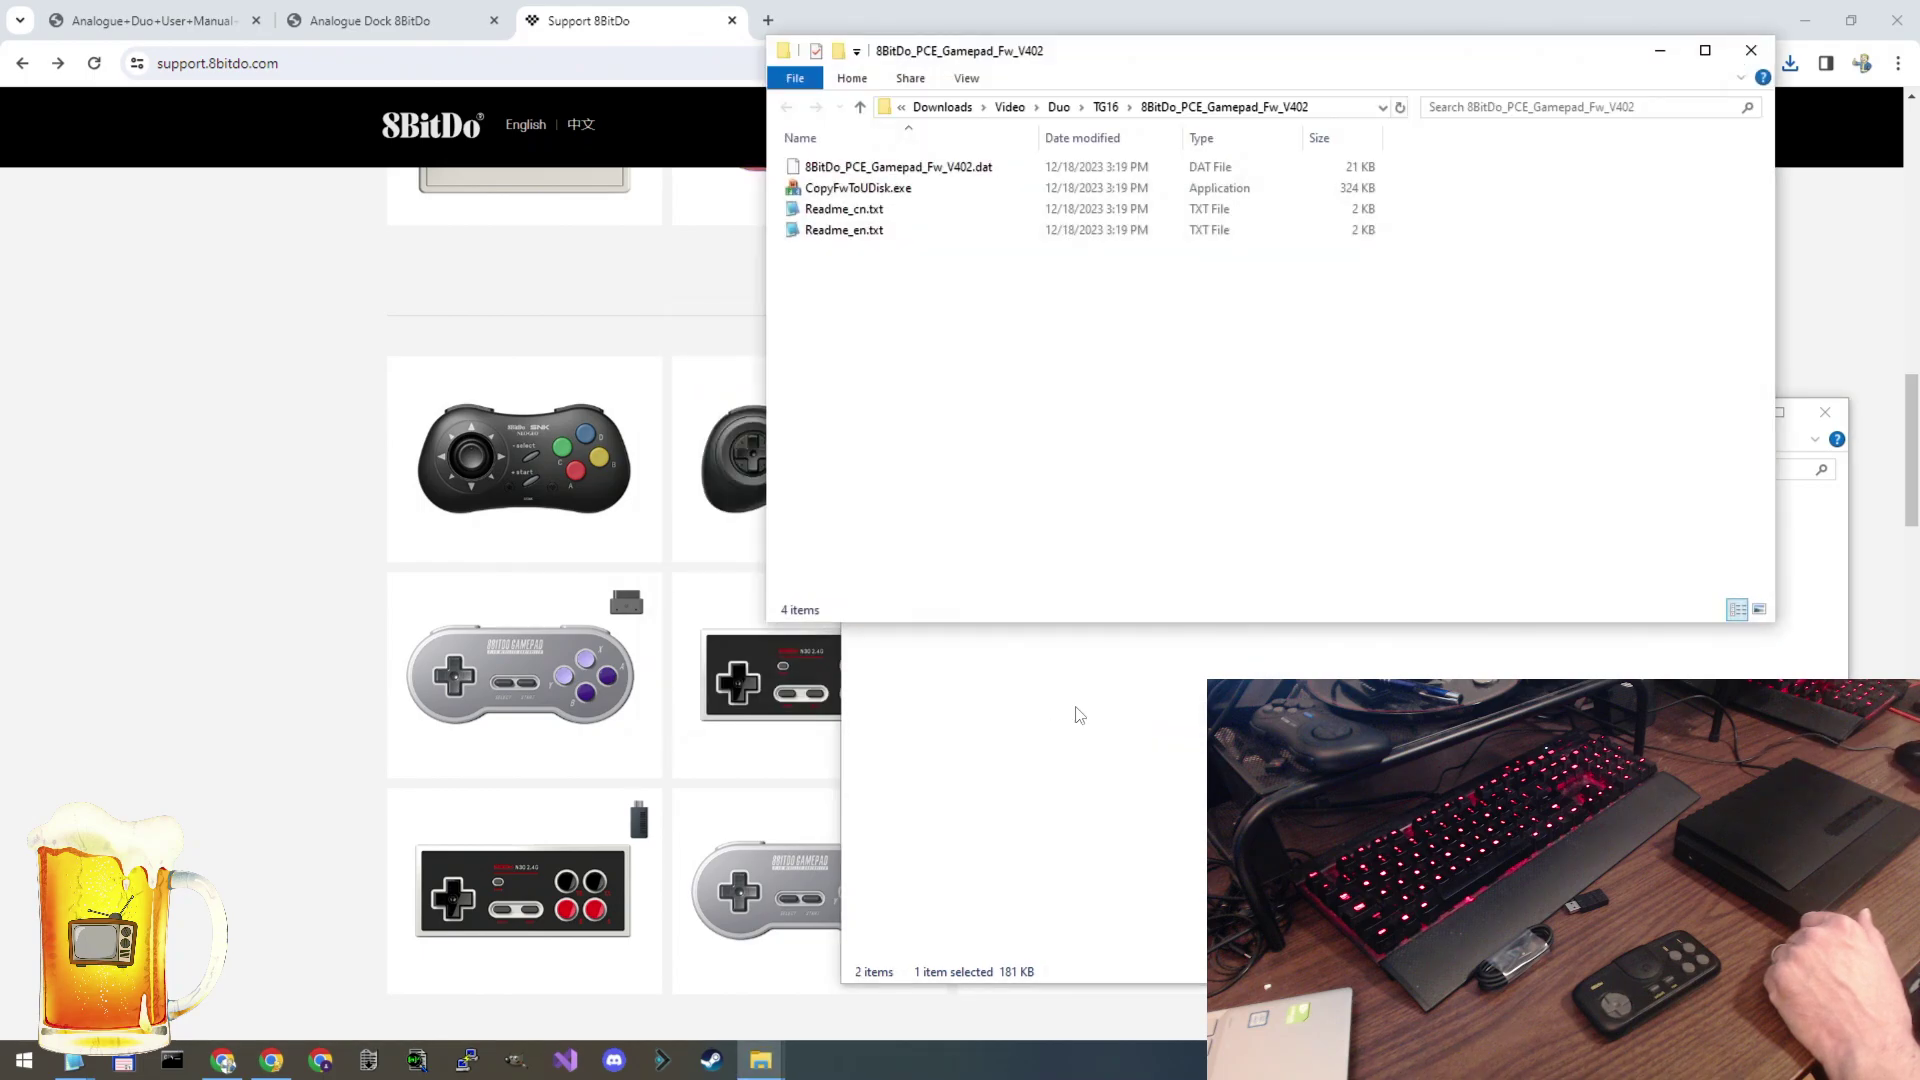
pyautogui.click(858, 233)
pyautogui.doubleClick(859, 233)
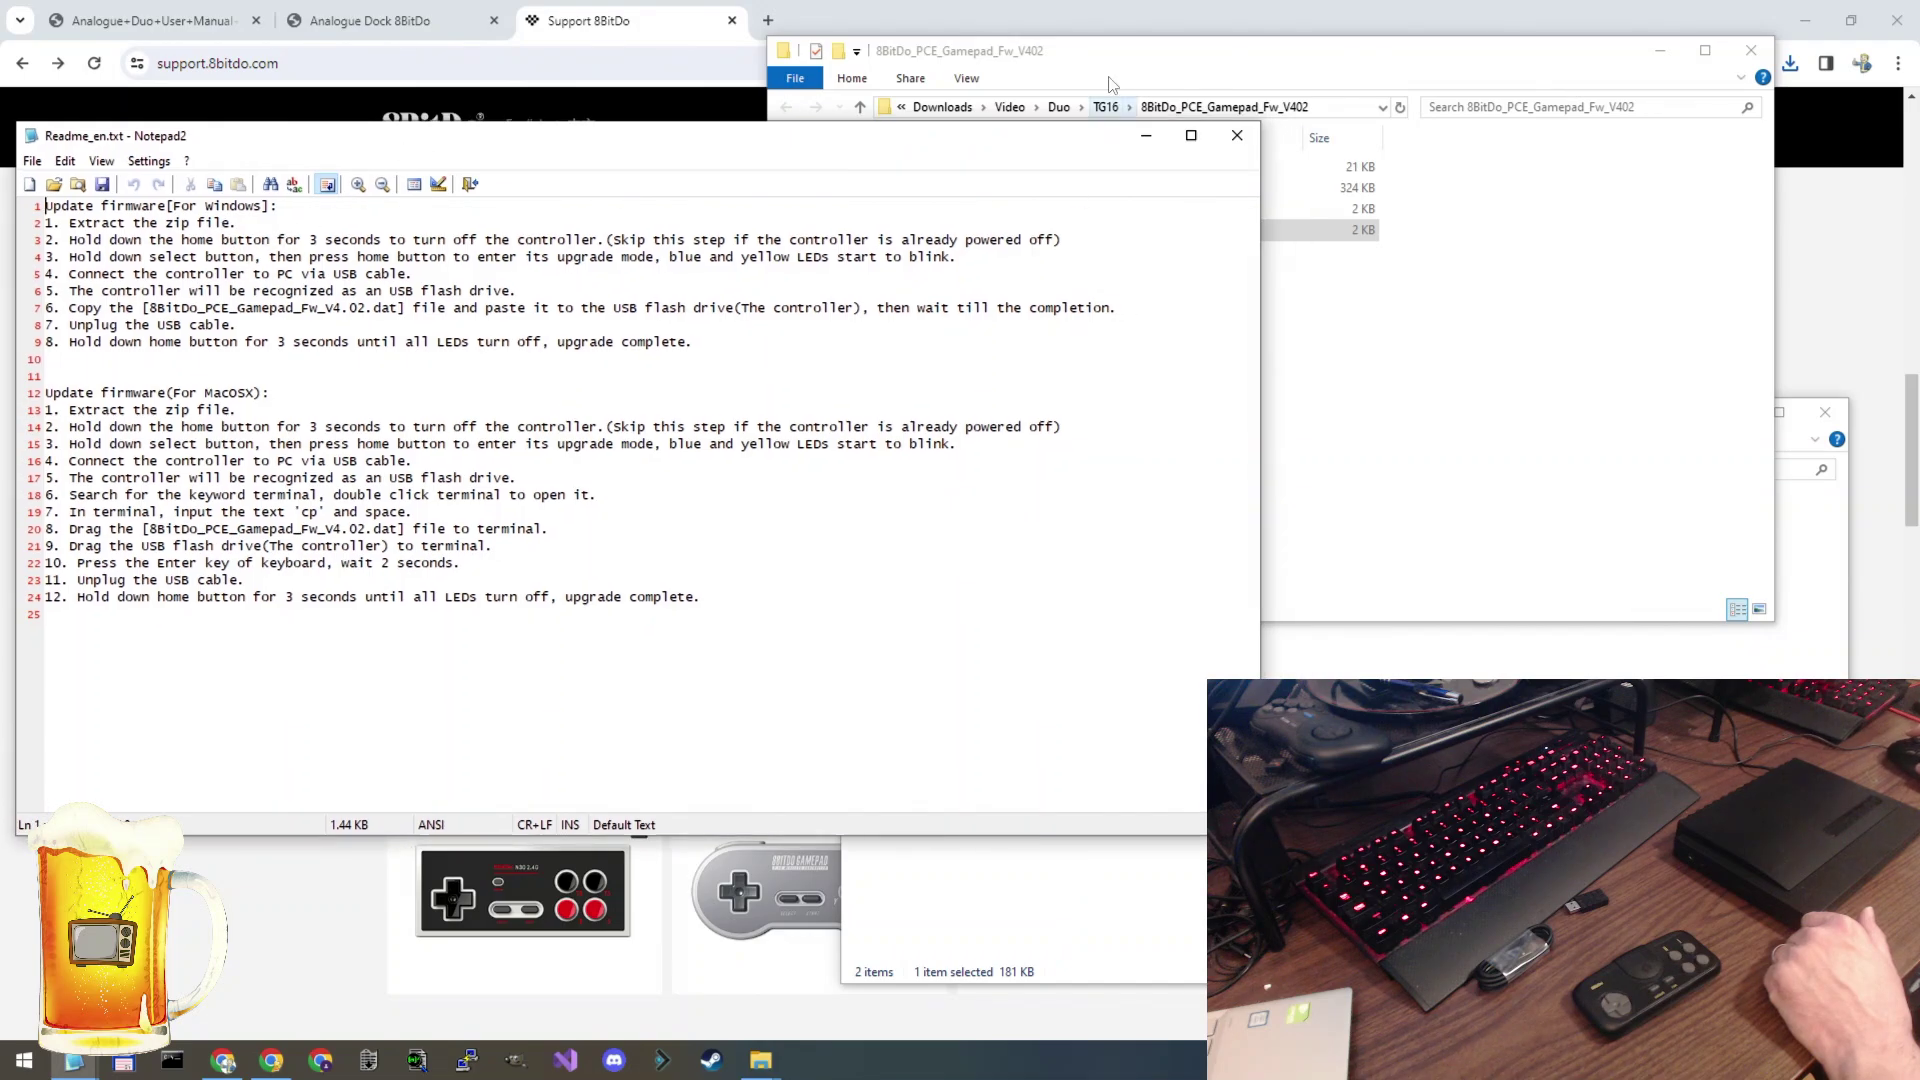
pyautogui.moveTo(1110, 58)
pyautogui.mouseDown()
pyautogui.moveTo(1260, 419)
pyautogui.moveTo(1294, 454)
pyautogui.moveTo(1007, 178)
pyautogui.moveTo(1107, 63)
pyautogui.mouseUp()
pyautogui.click(808, 274)
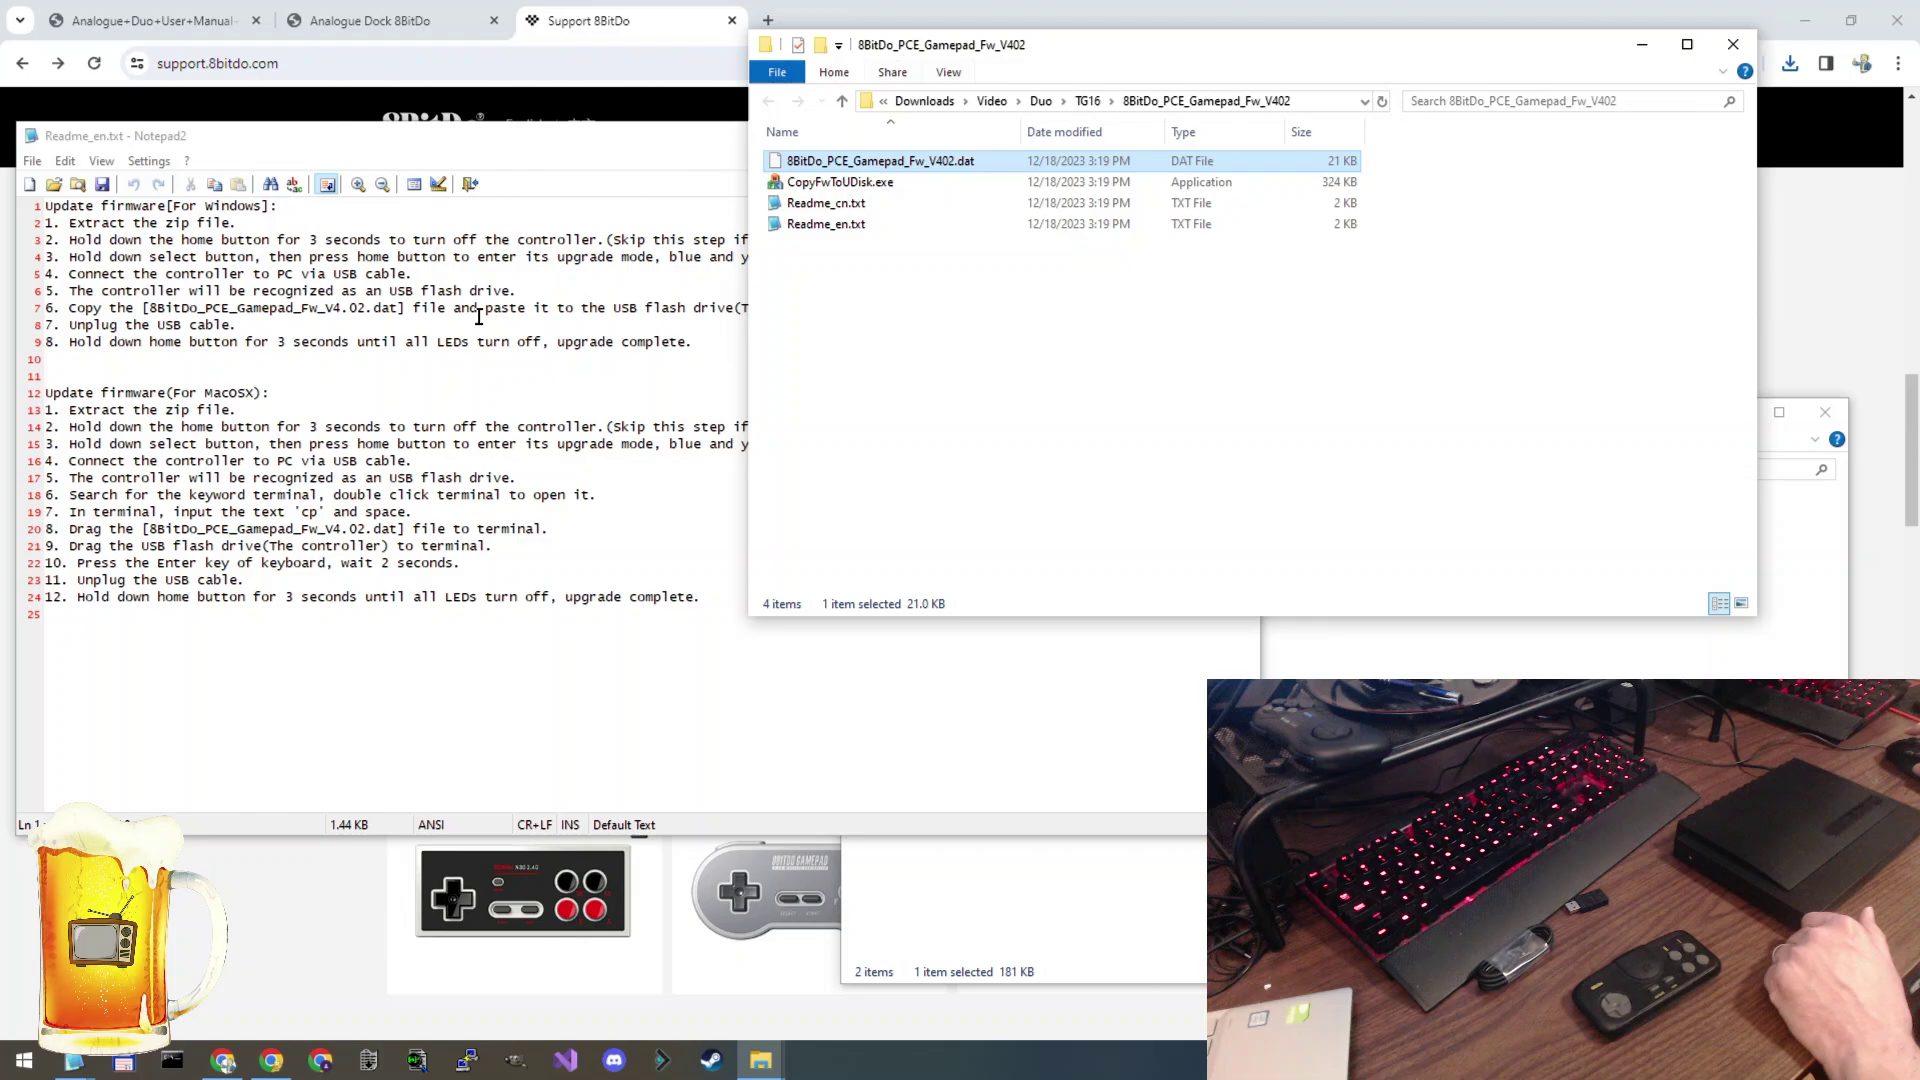
# Step: Bring Readme_en.txt forward and highlight the line 5 instruction to connect the controller via USB
pyautogui.click(341, 375)
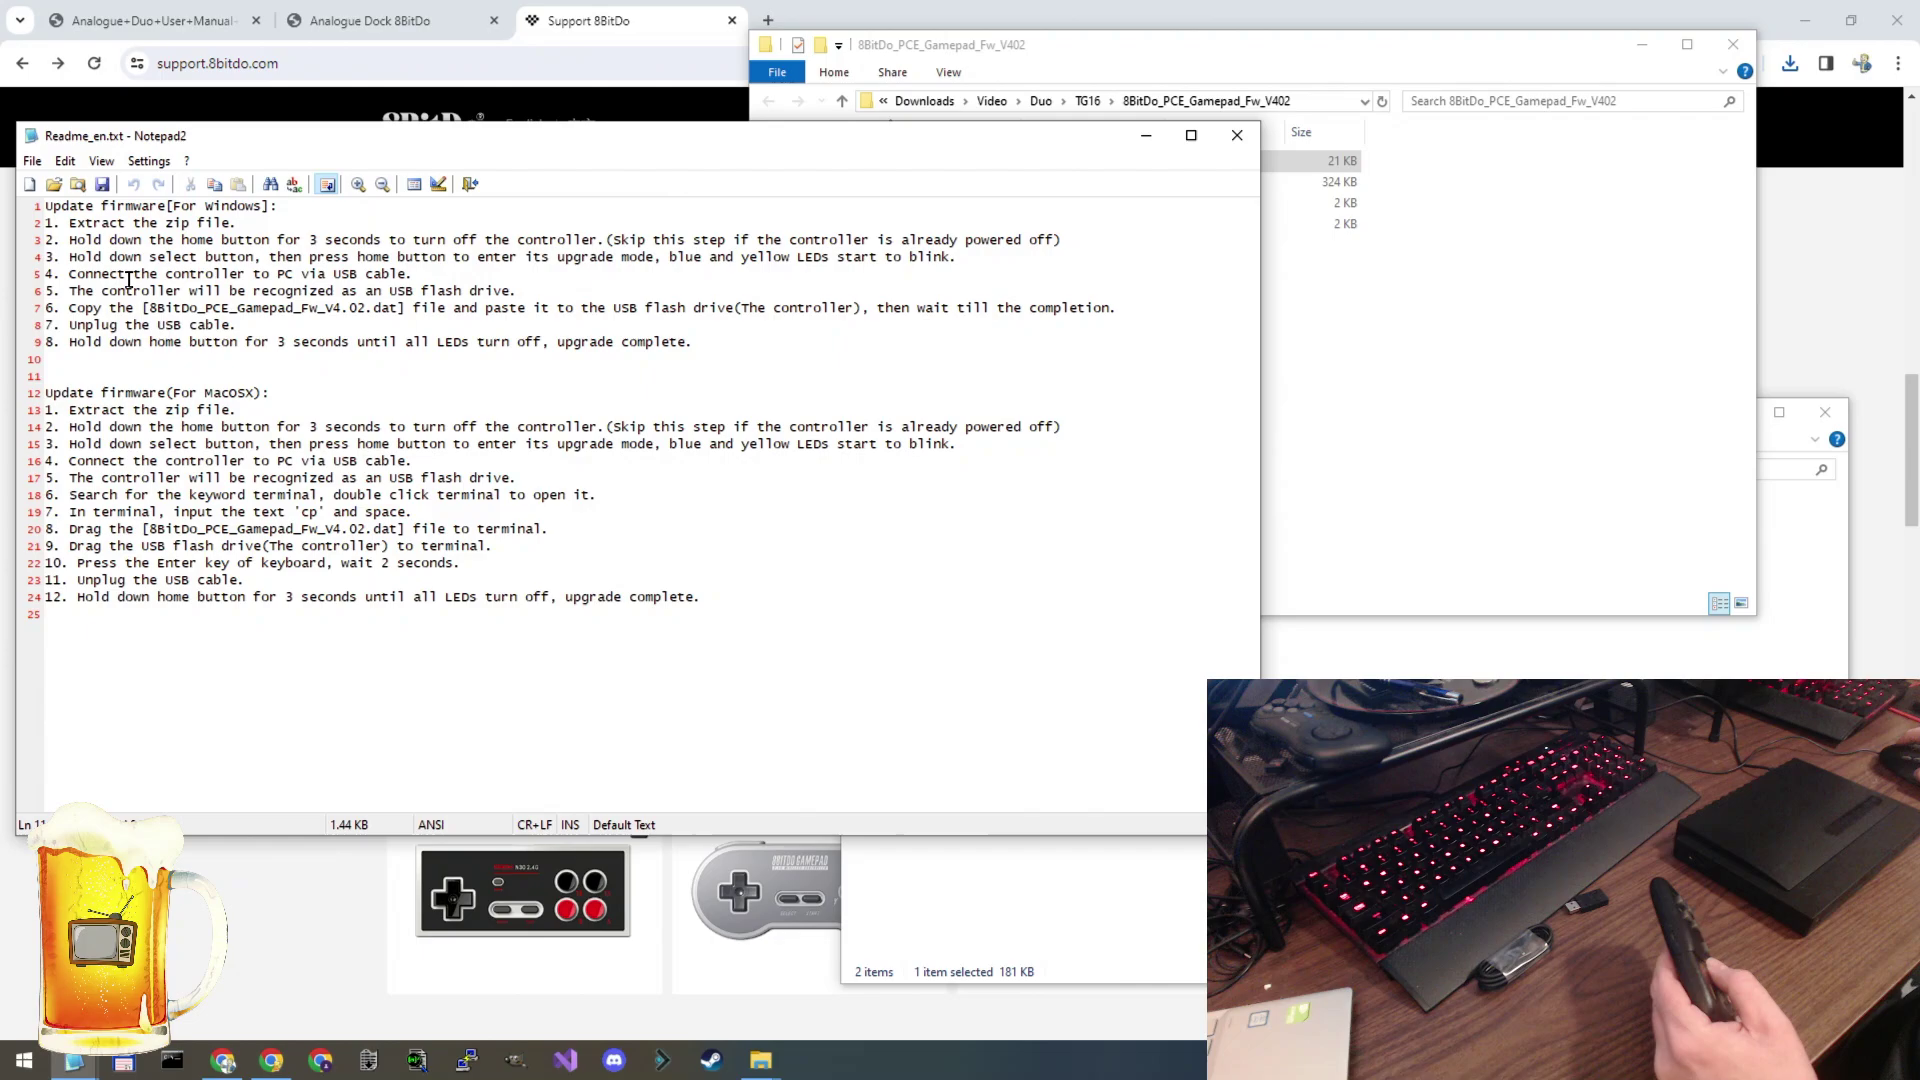
pyautogui.moveTo(129, 276); pyautogui.dragTo(350, 272)
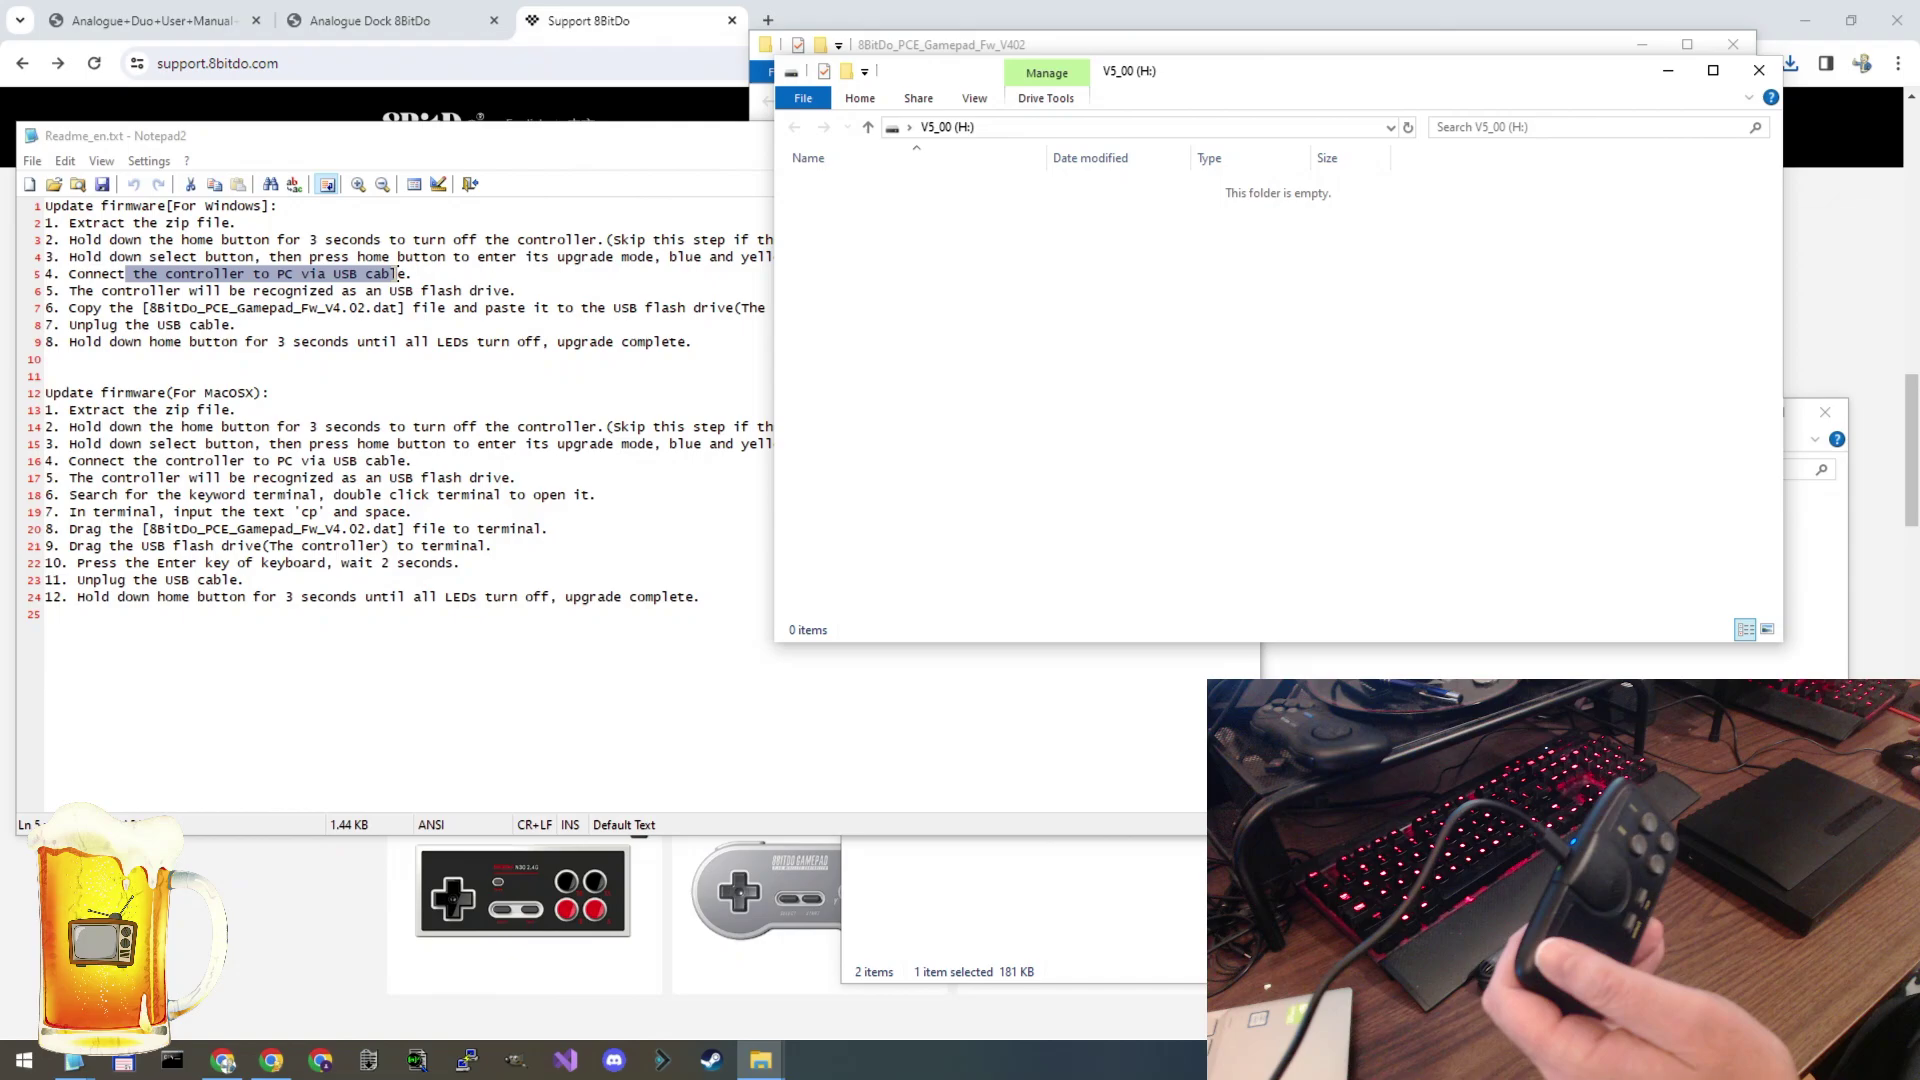
# Step: Check the .dat file name in readme step 6 and place the firmware folder beside the V5_00 (H:) window
pyautogui.moveTo(1217, 84); pyautogui.dragTo(477, 92)
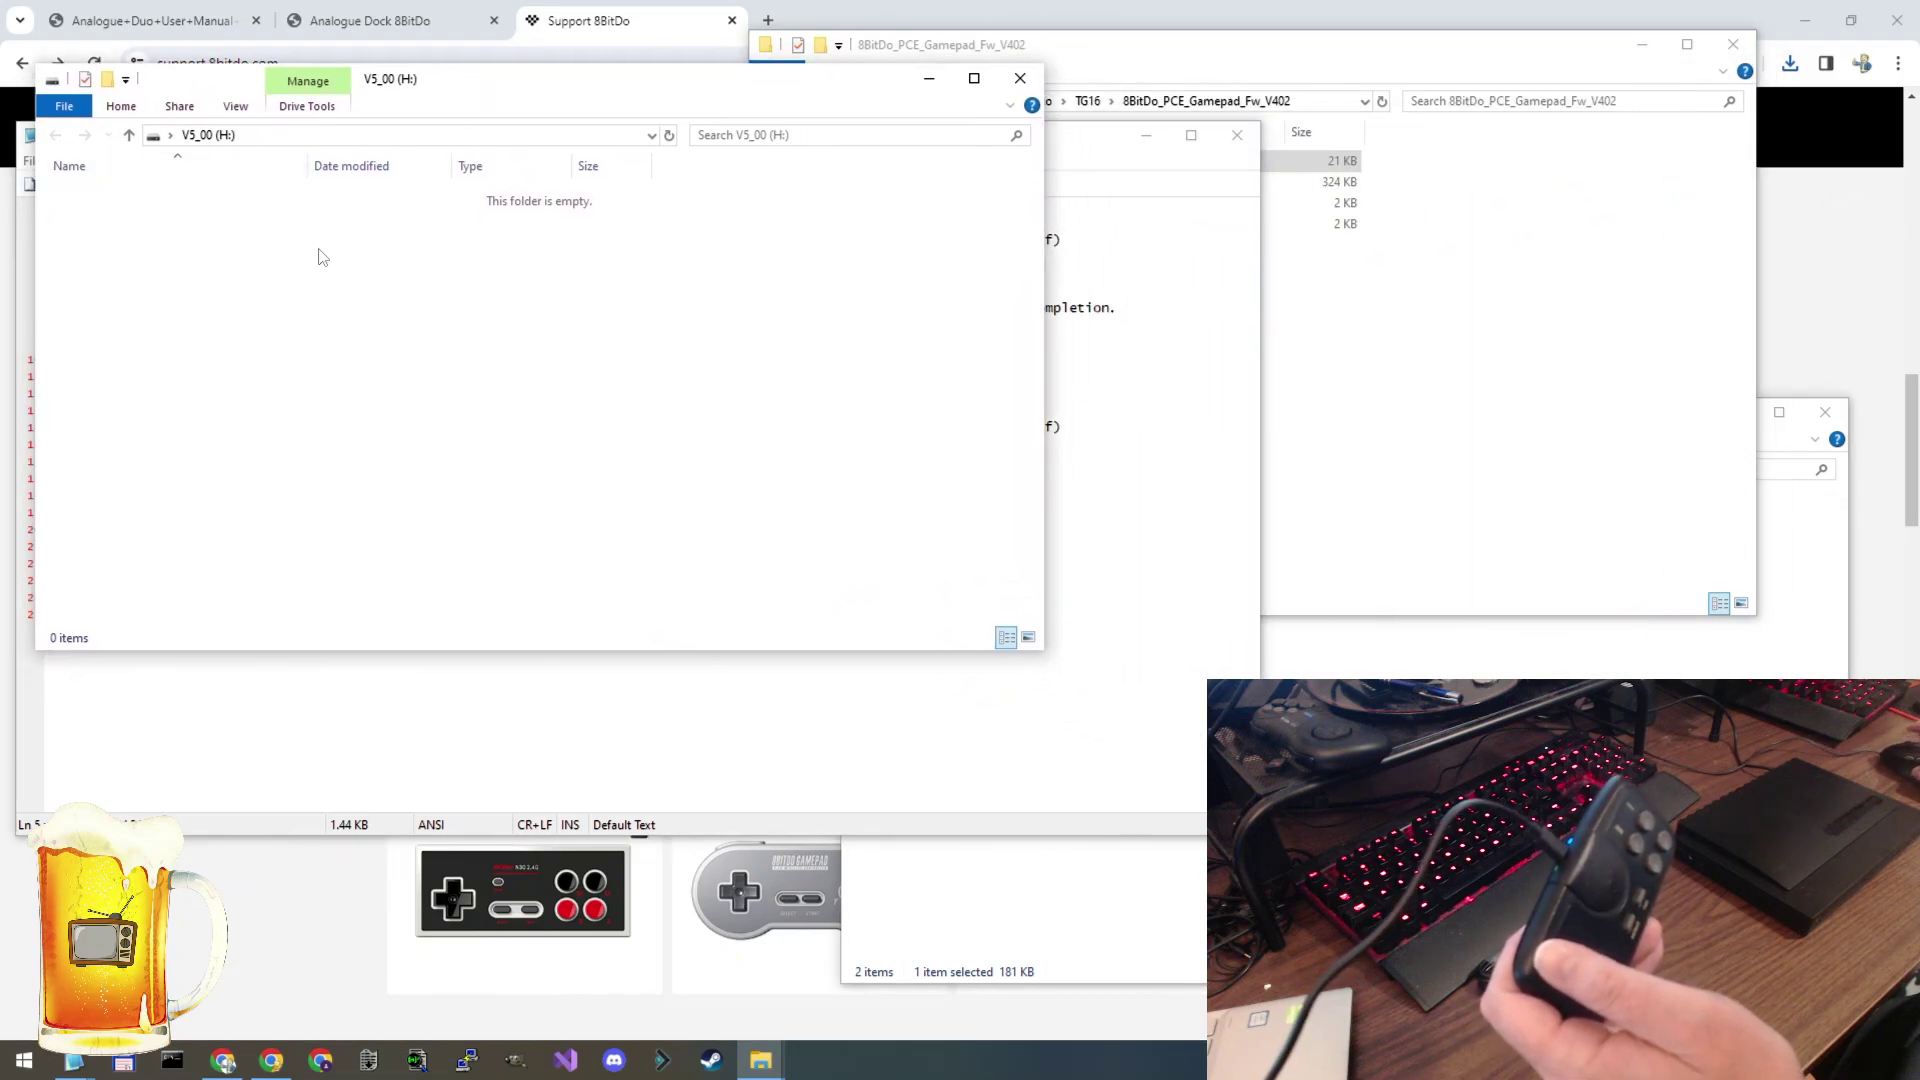
pyautogui.click(1119, 53)
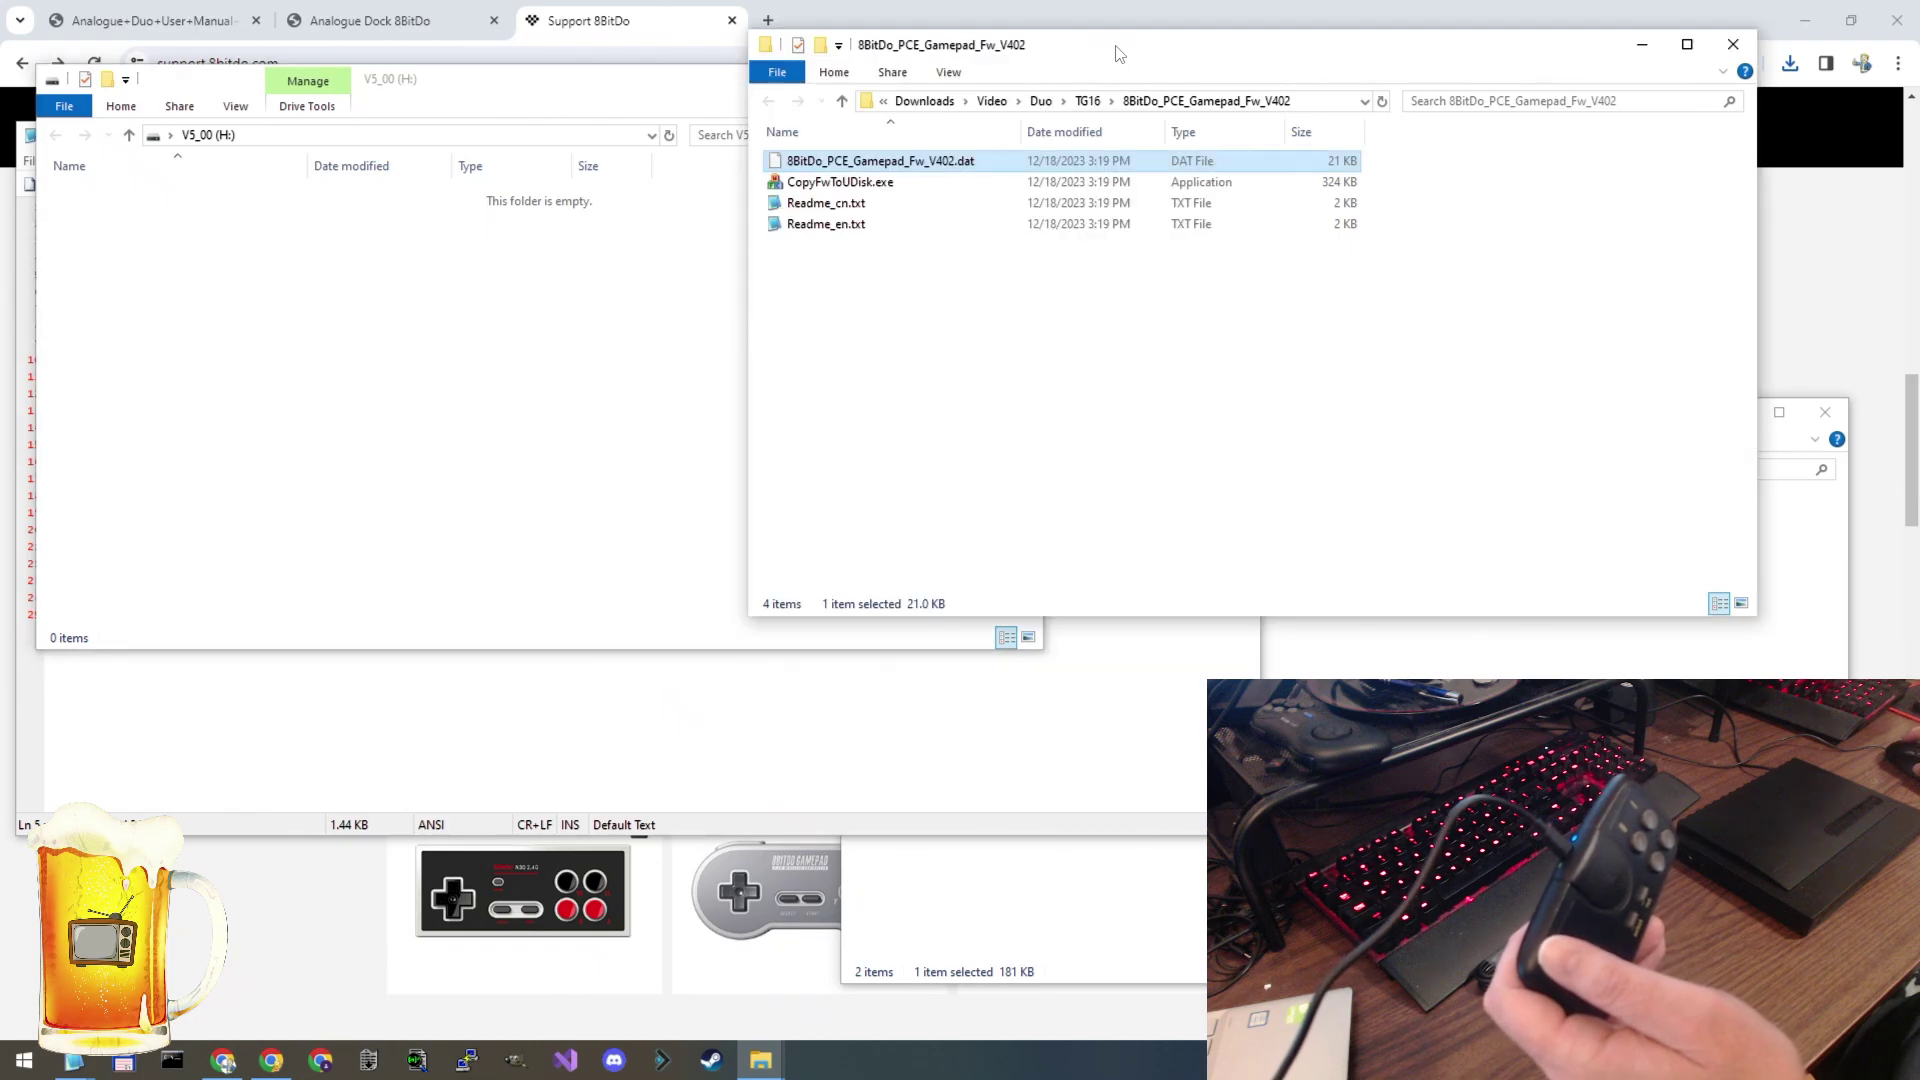
pyautogui.click(424, 662)
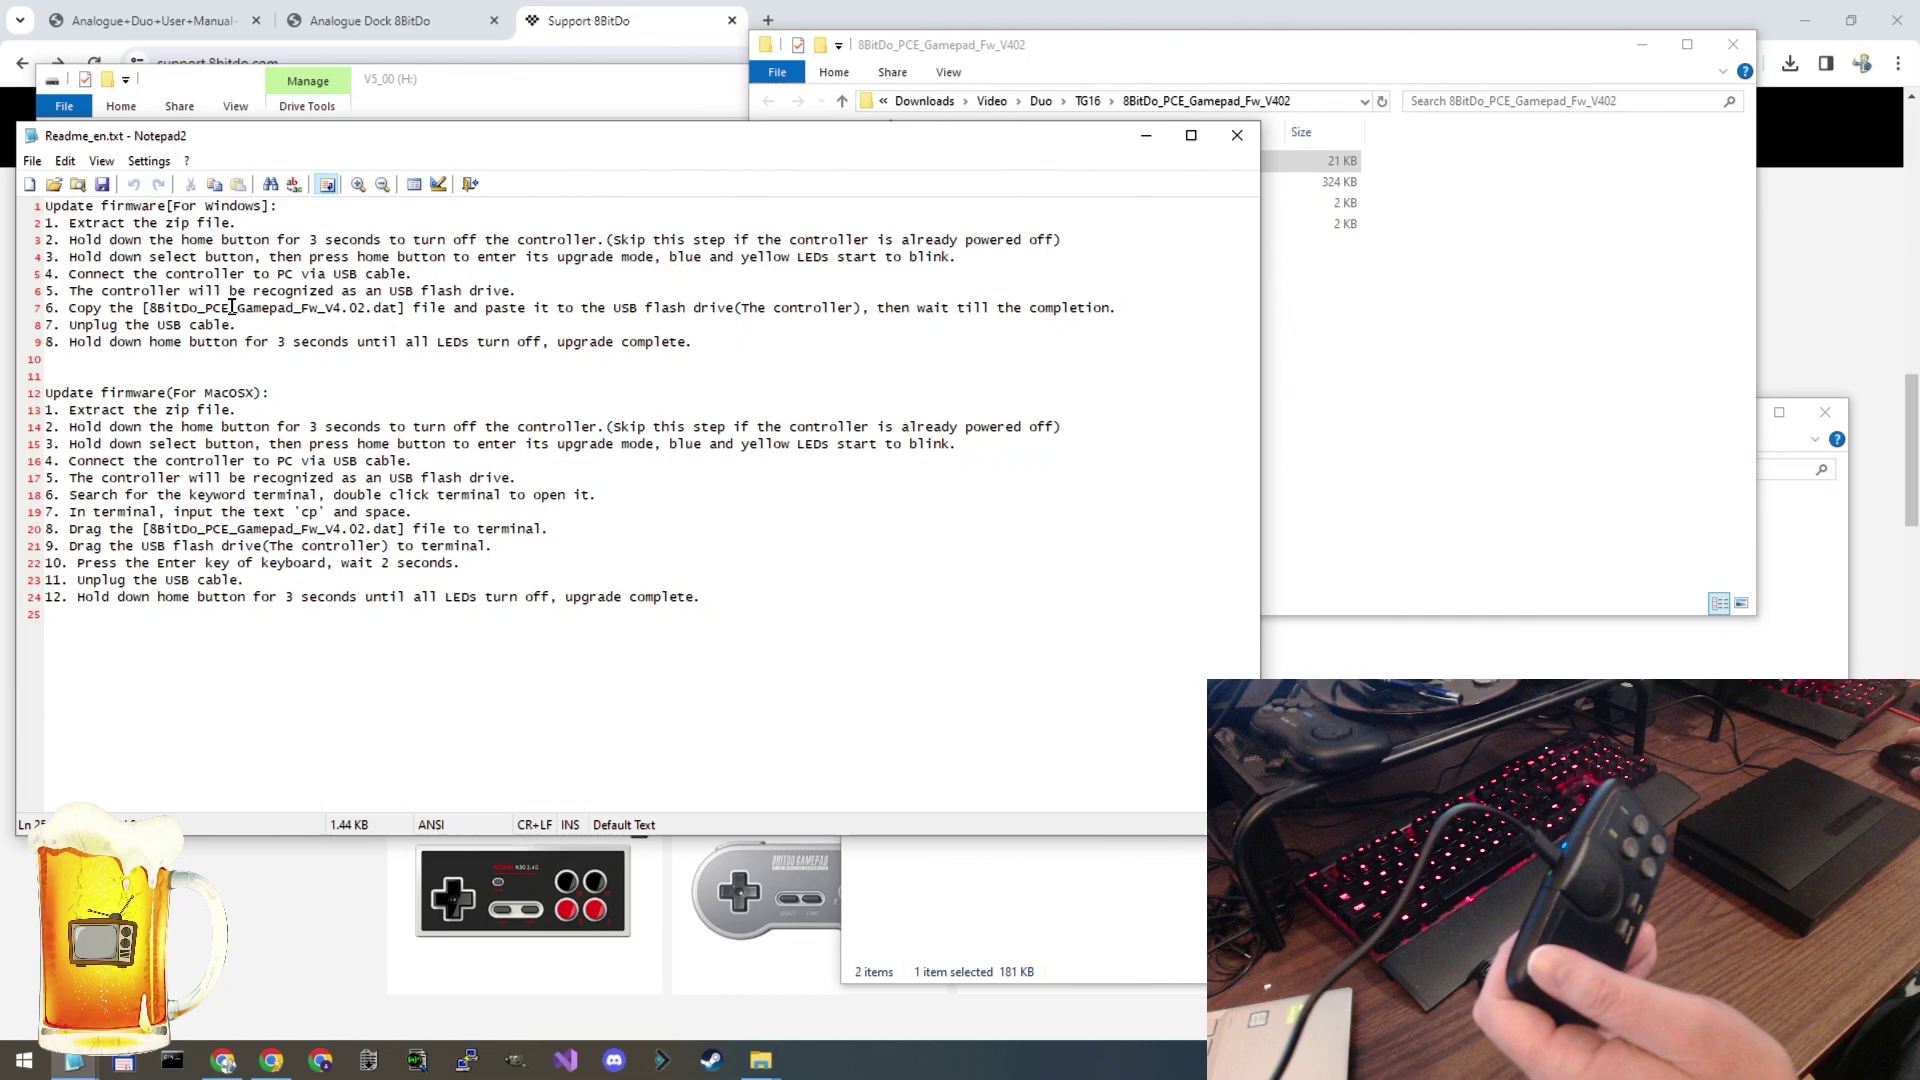
pyautogui.moveTo(108, 313)
pyautogui.mouseDown()
pyautogui.moveTo(407, 310)
pyautogui.moveTo(143, 303)
pyautogui.mouseUp()
pyautogui.click(346, 317)
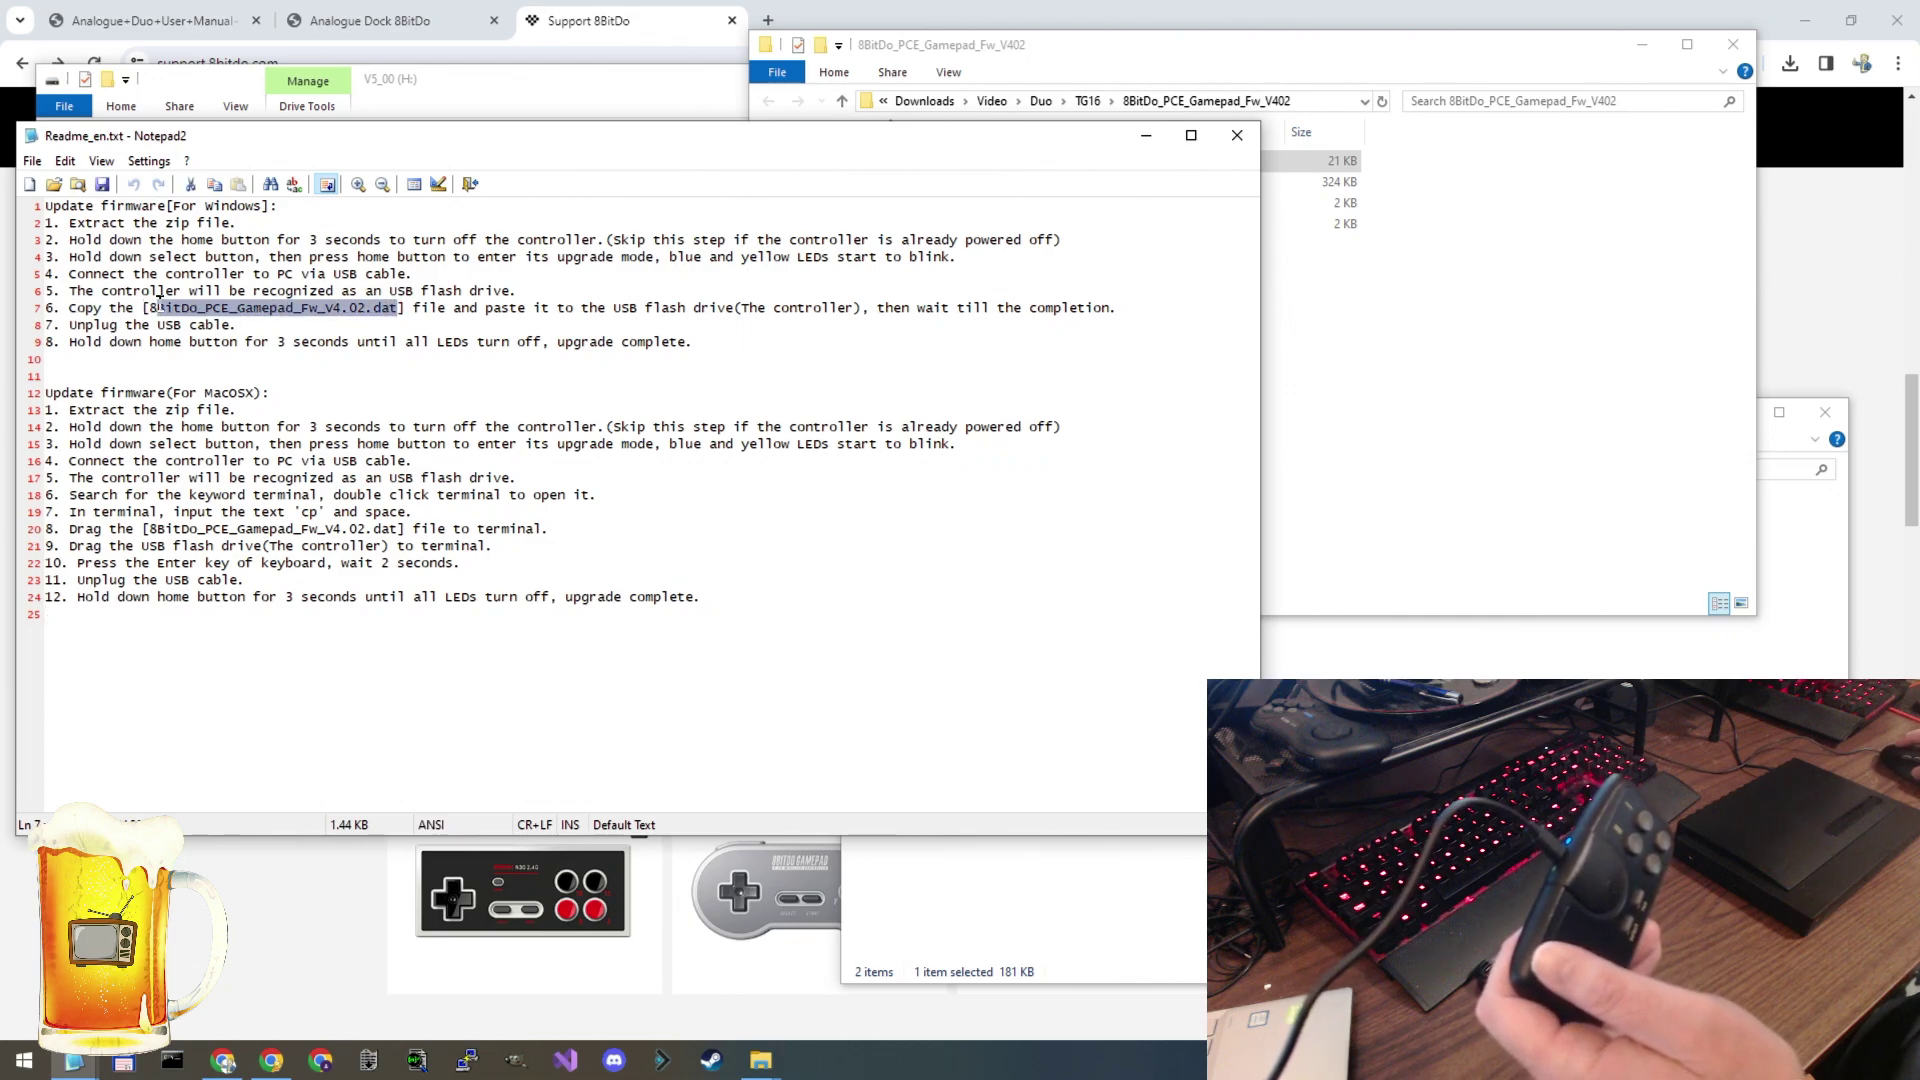
pyautogui.click(481, 91)
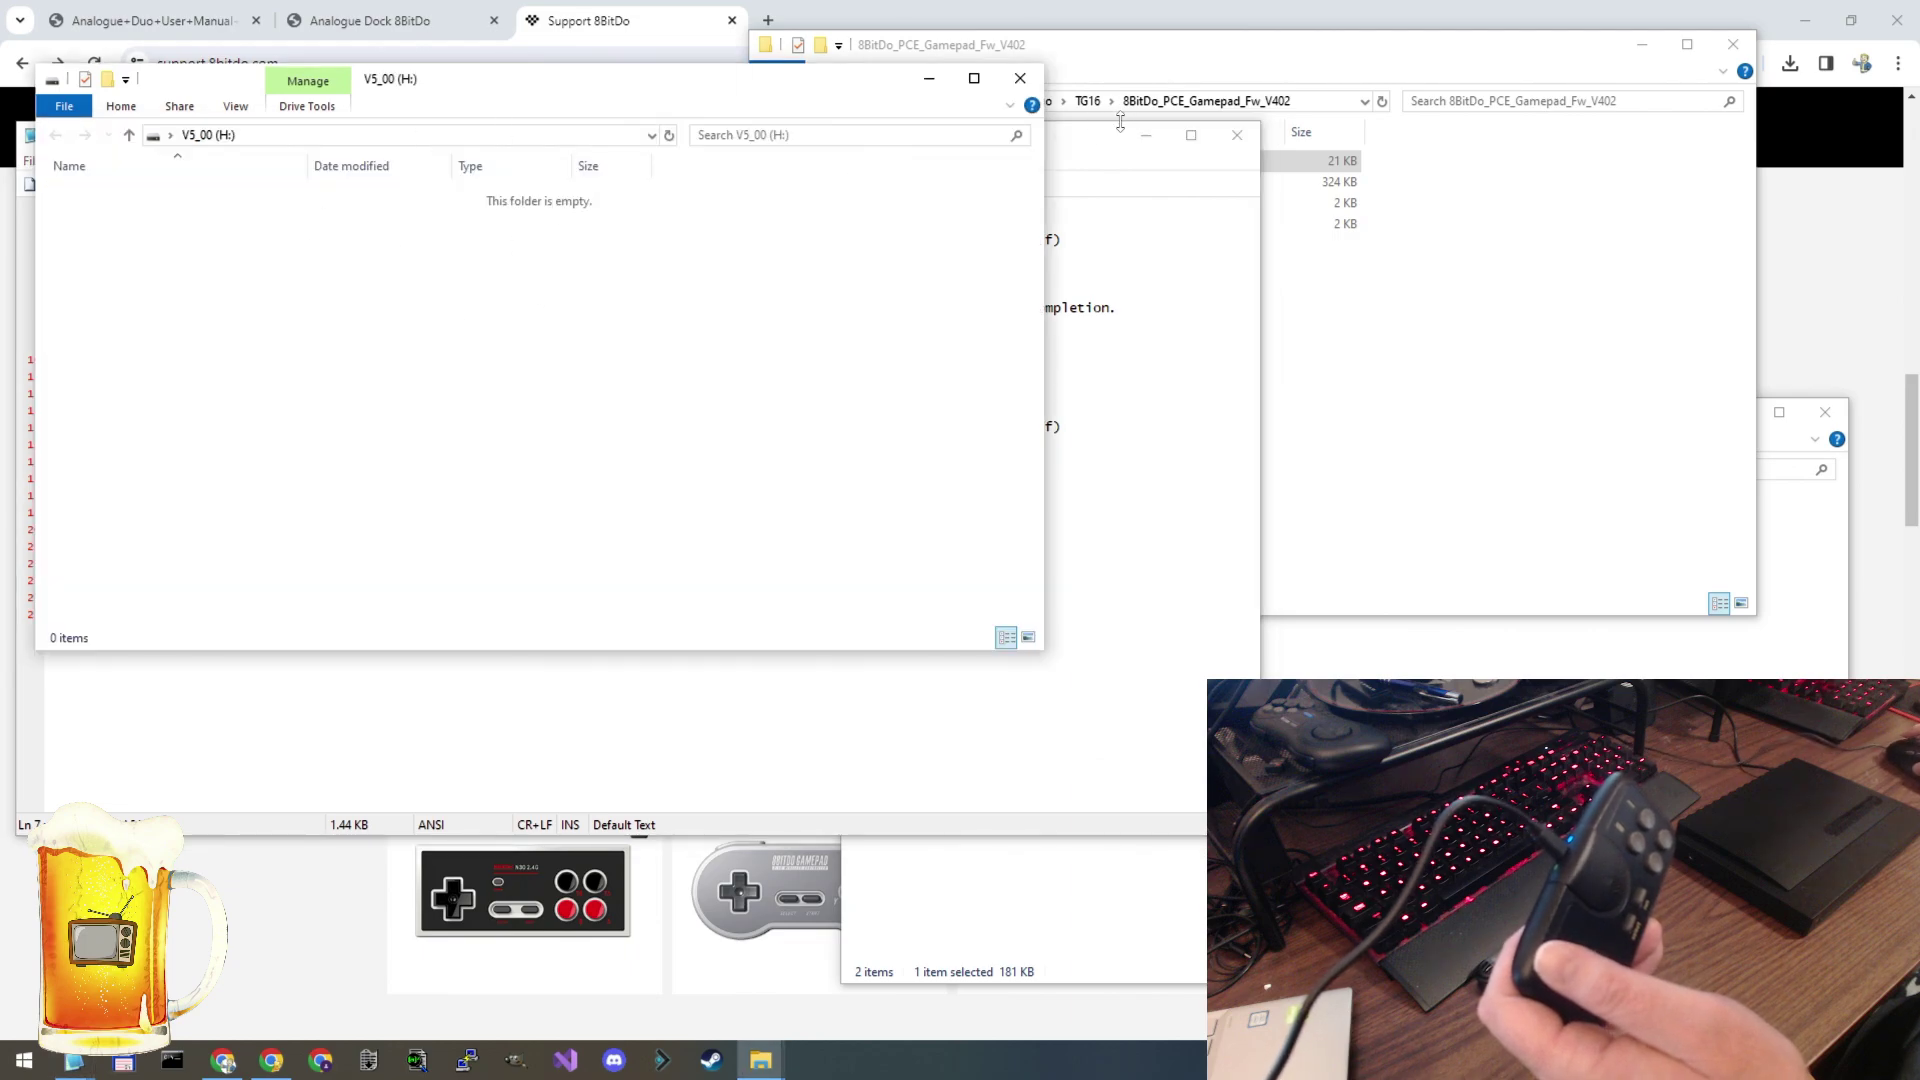
pyautogui.click(1159, 58)
pyautogui.moveTo(1160, 58); pyautogui.dragTo(1332, 114)
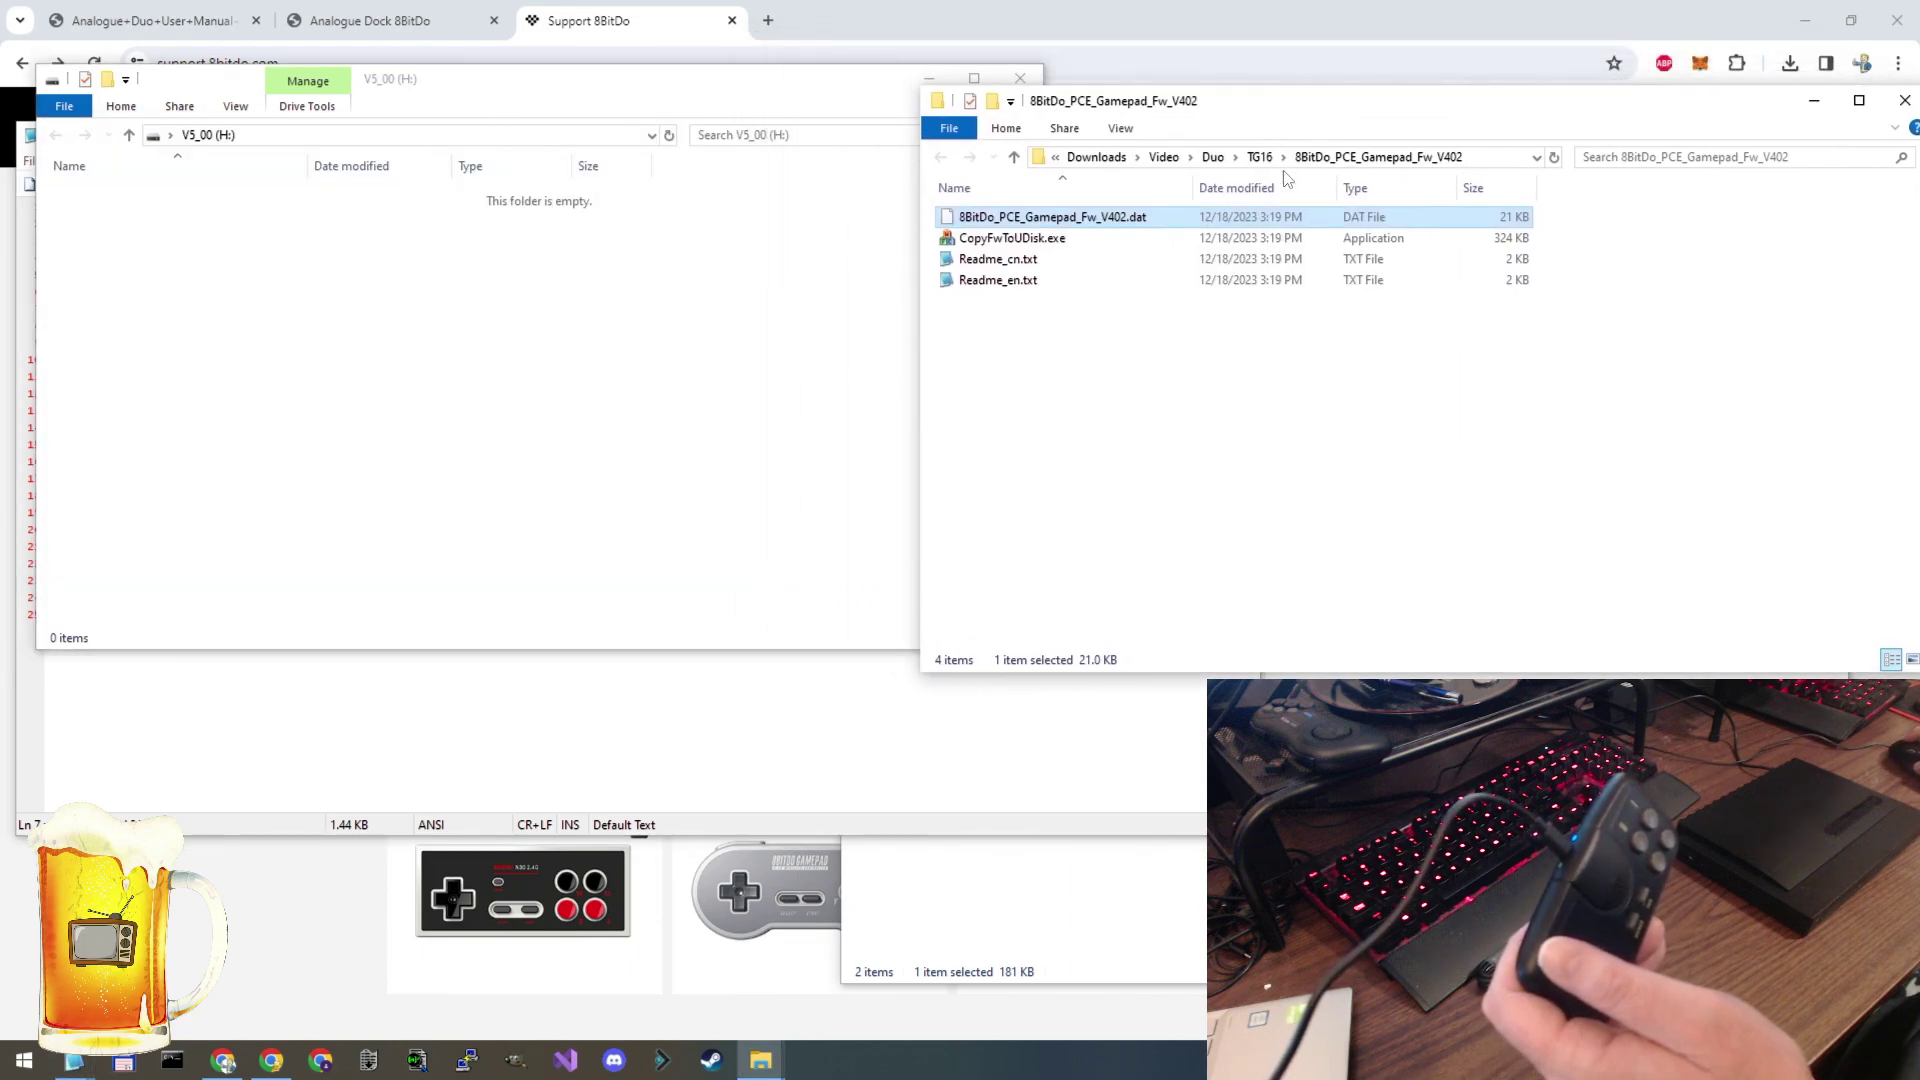
# Step: Copy 8BitDo_PCE_Gamepad_Fw_V402.dat onto the V5_00 (H:) drive, then move that window aside
pyautogui.rightClick(1158, 219)
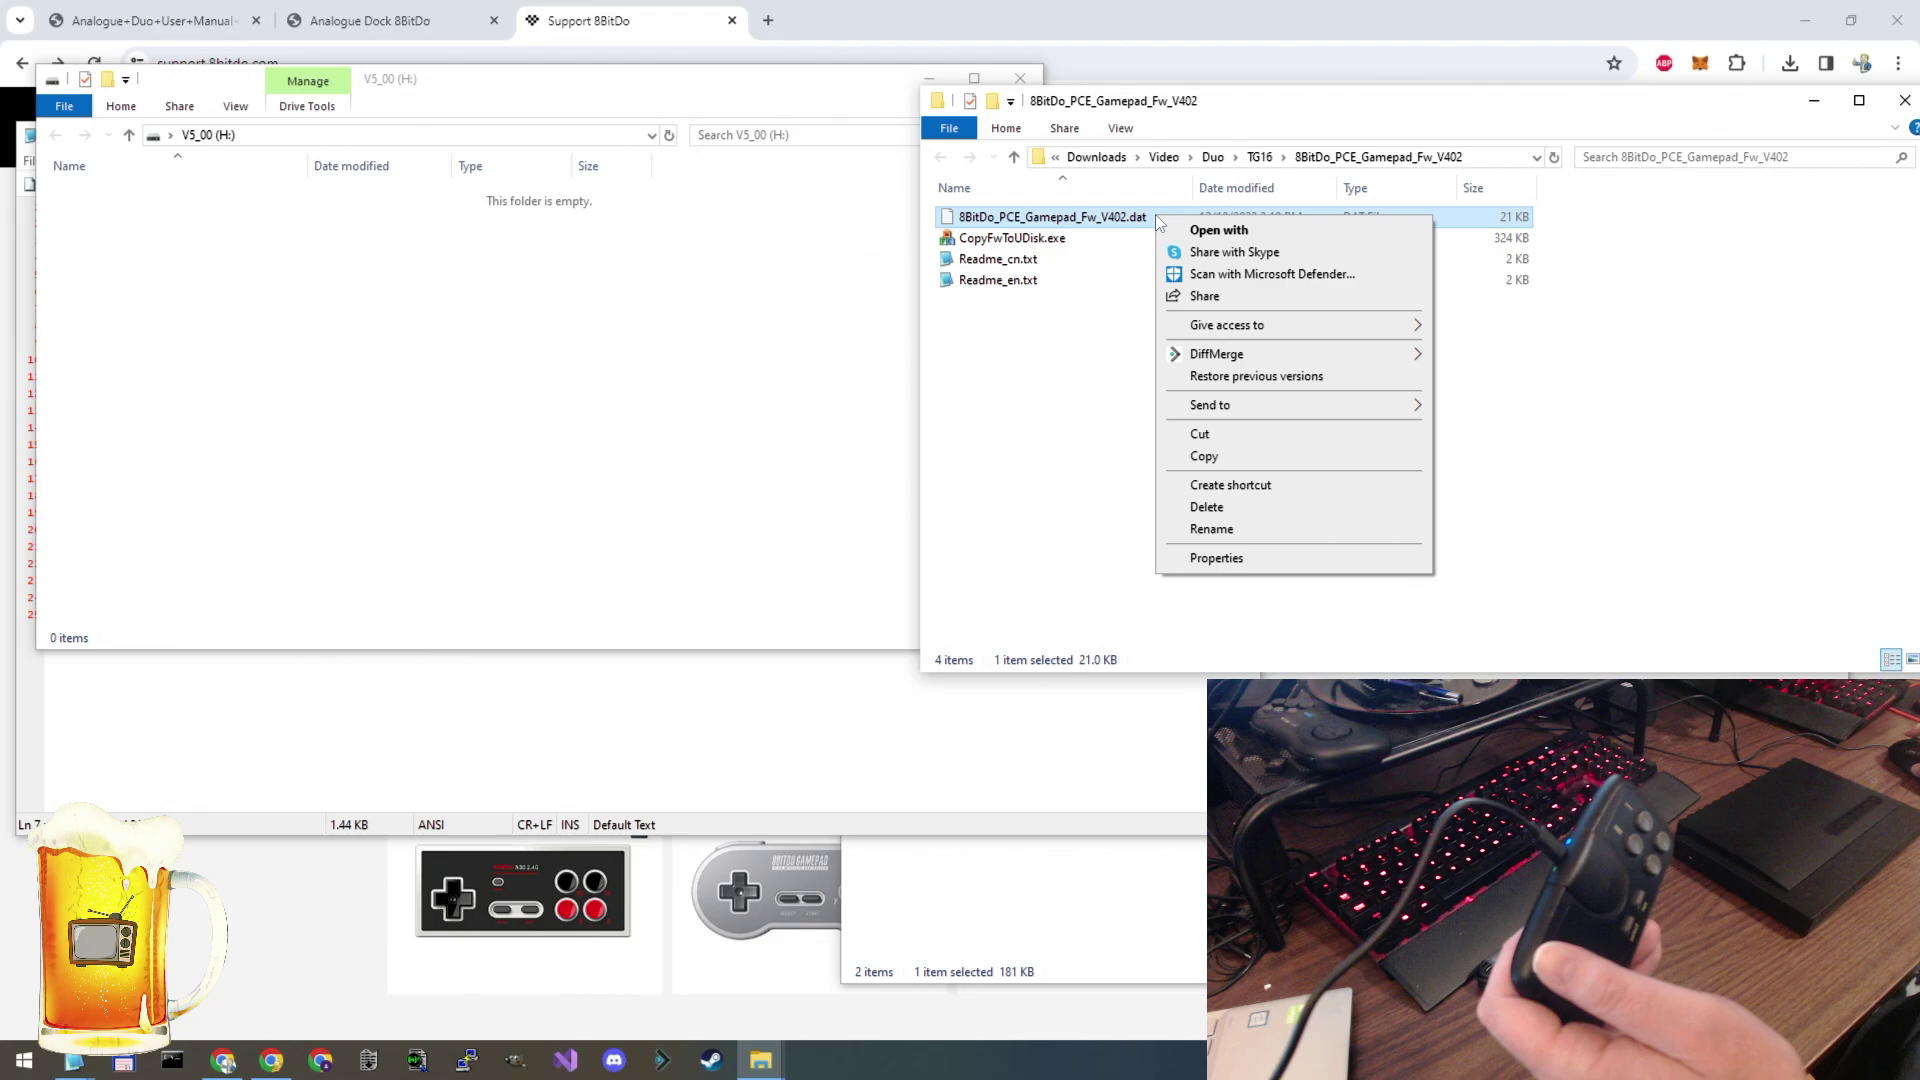
pyautogui.click(1203, 456)
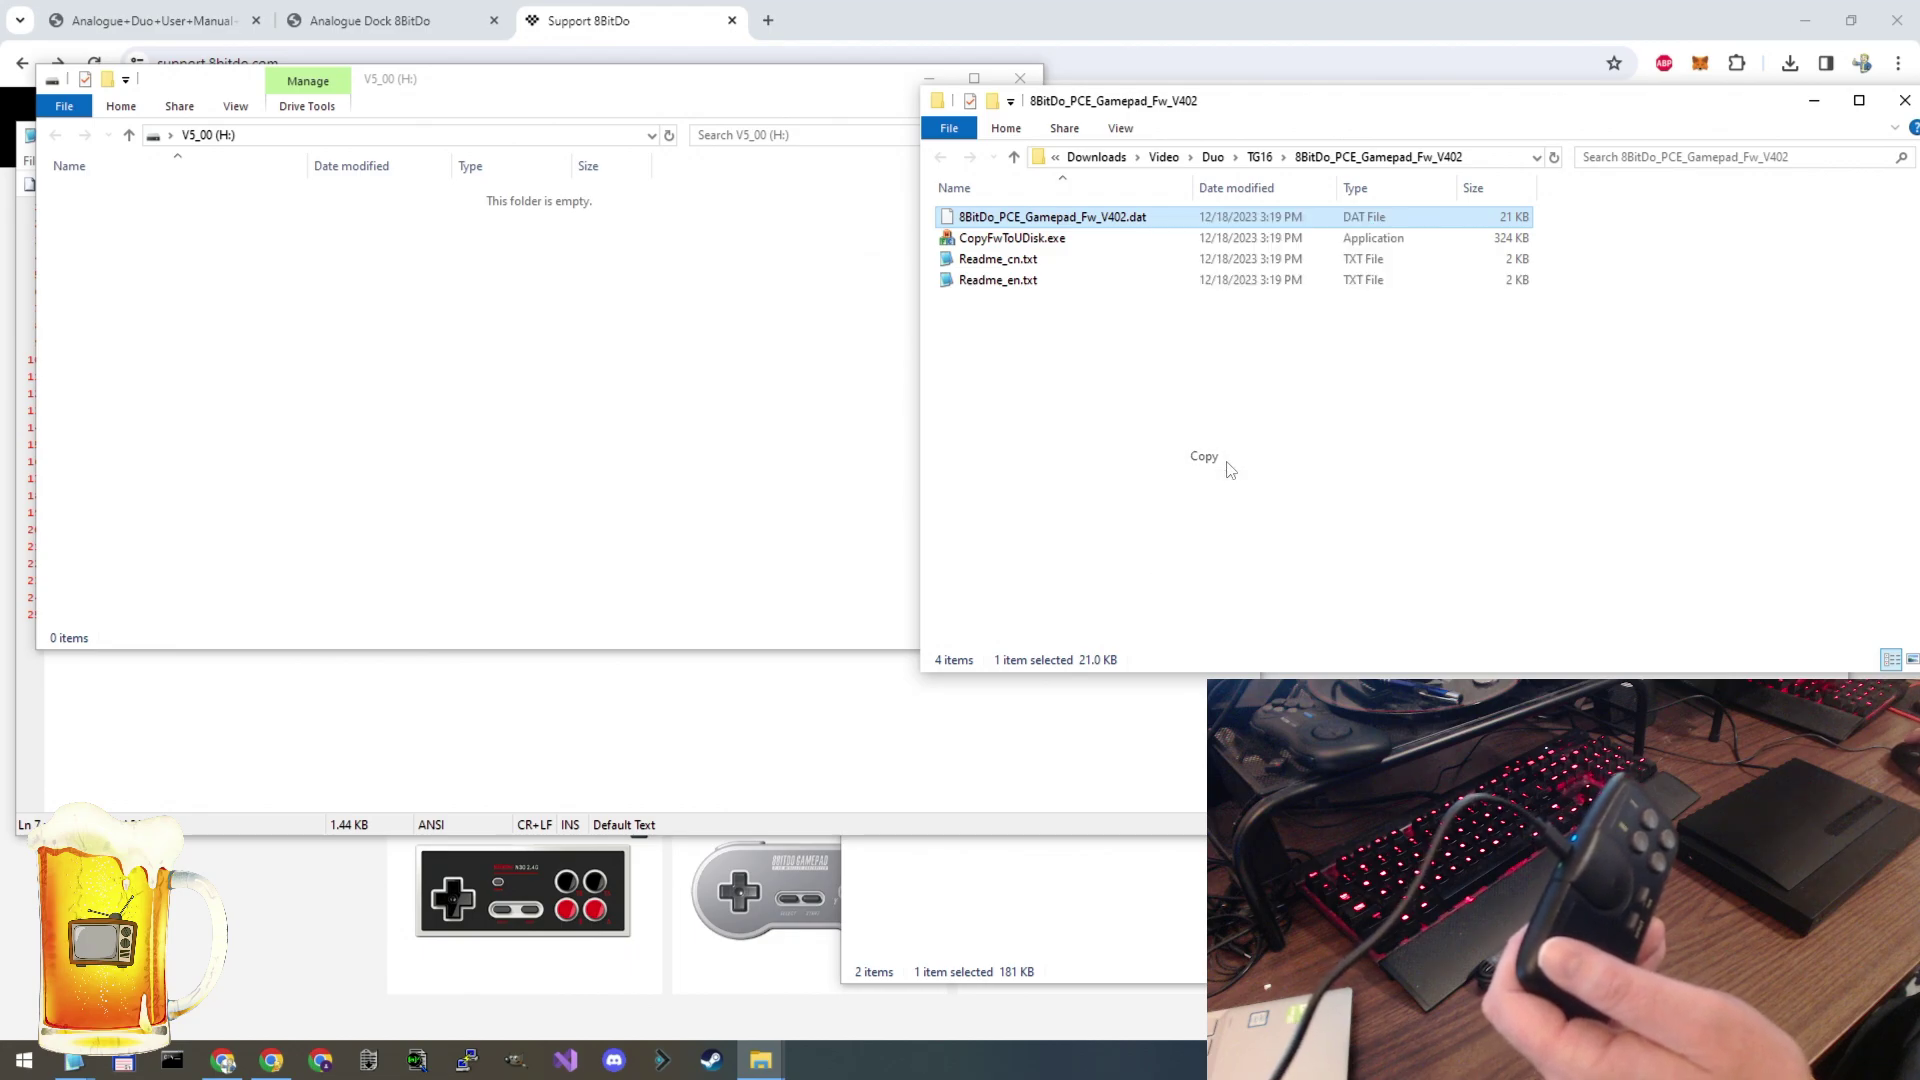
pyautogui.click(503, 333)
pyautogui.rightClick(514, 336)
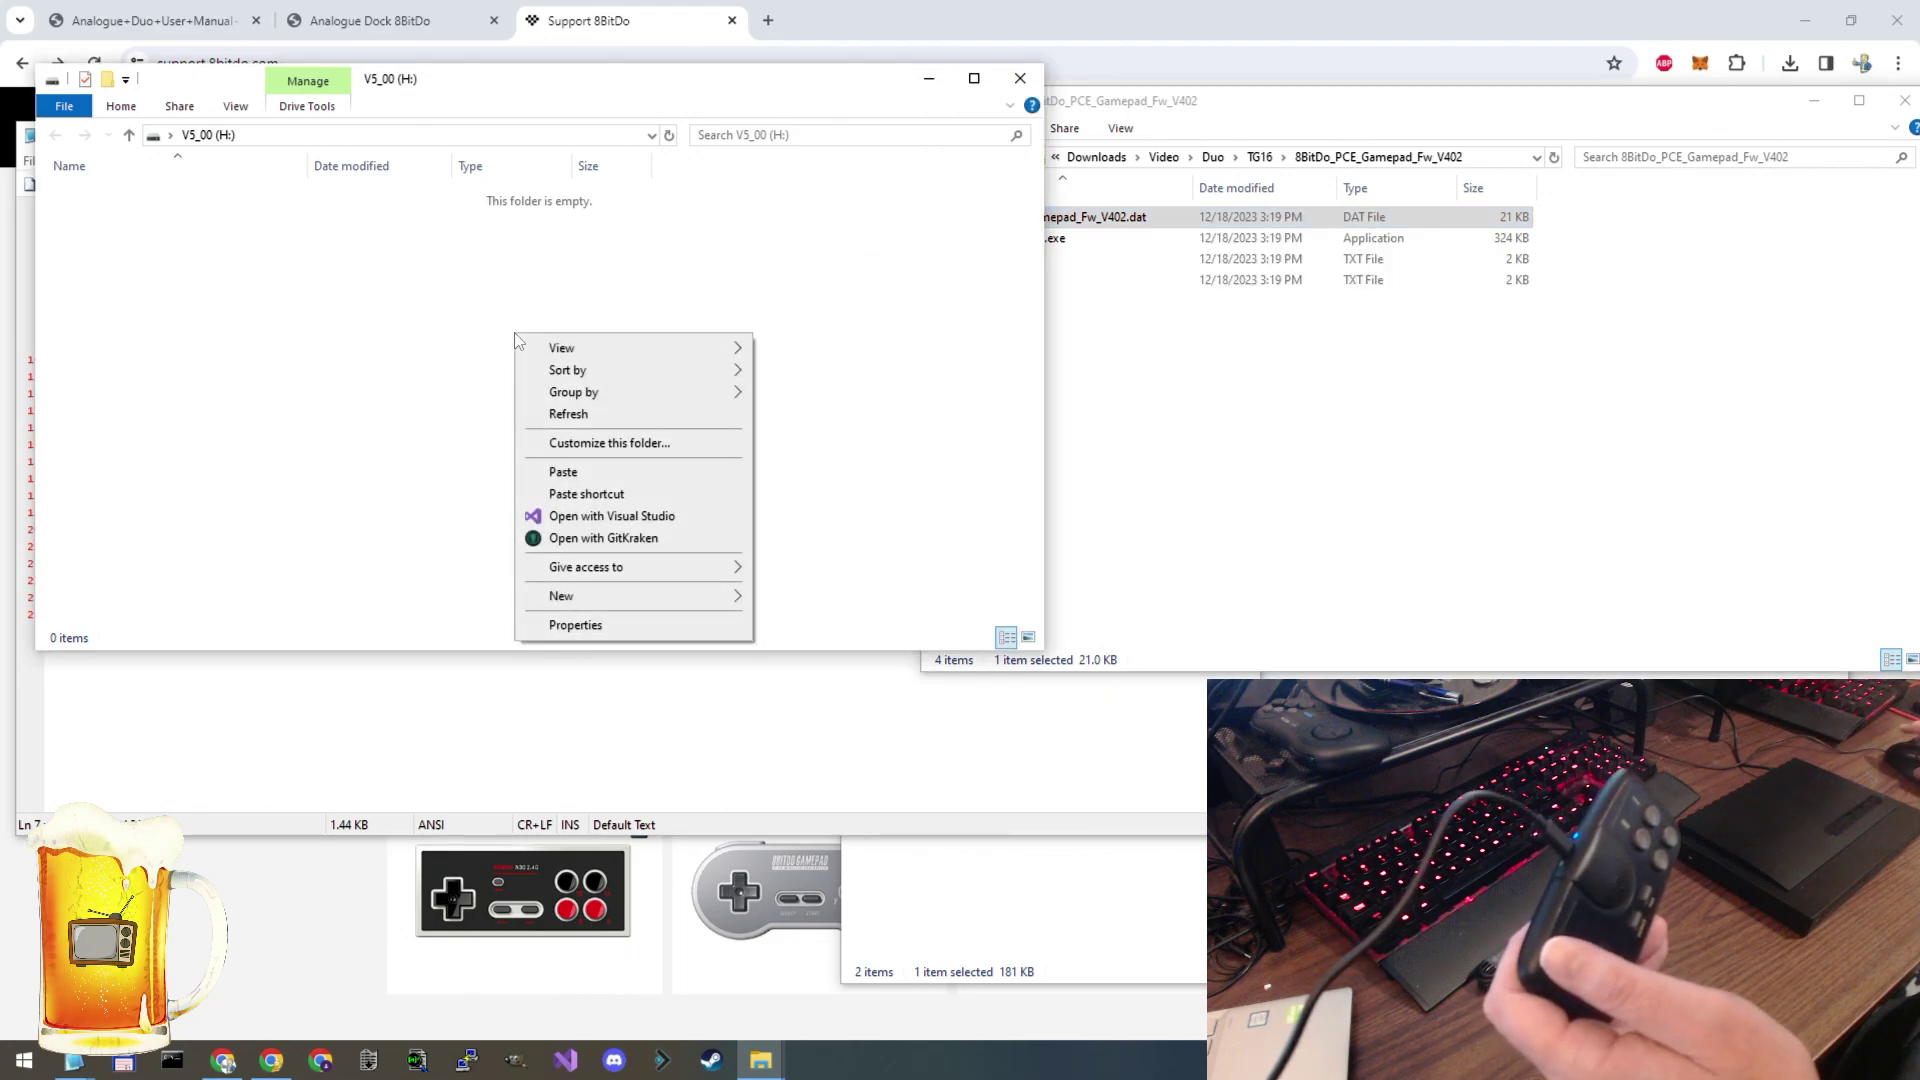
pyautogui.click(551, 474)
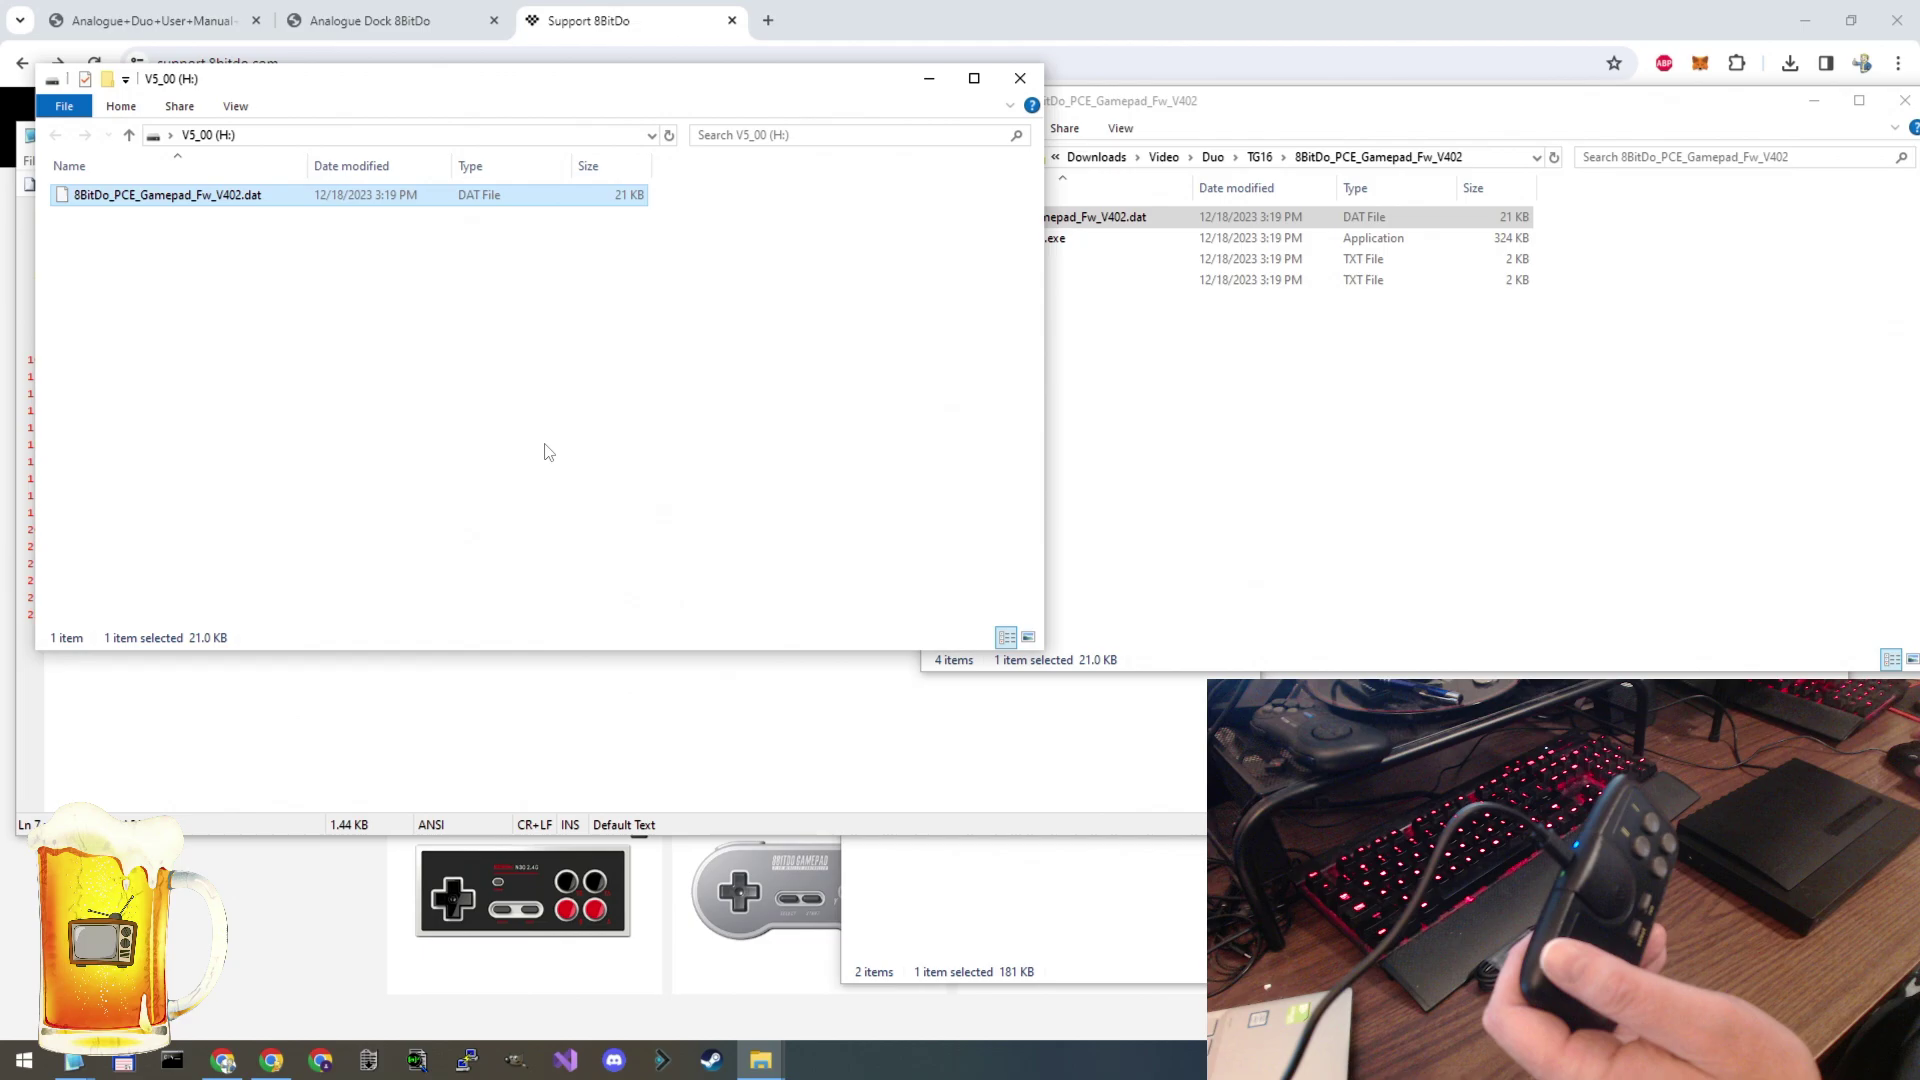
pyautogui.click(515, 368)
pyautogui.rightClick(515, 365)
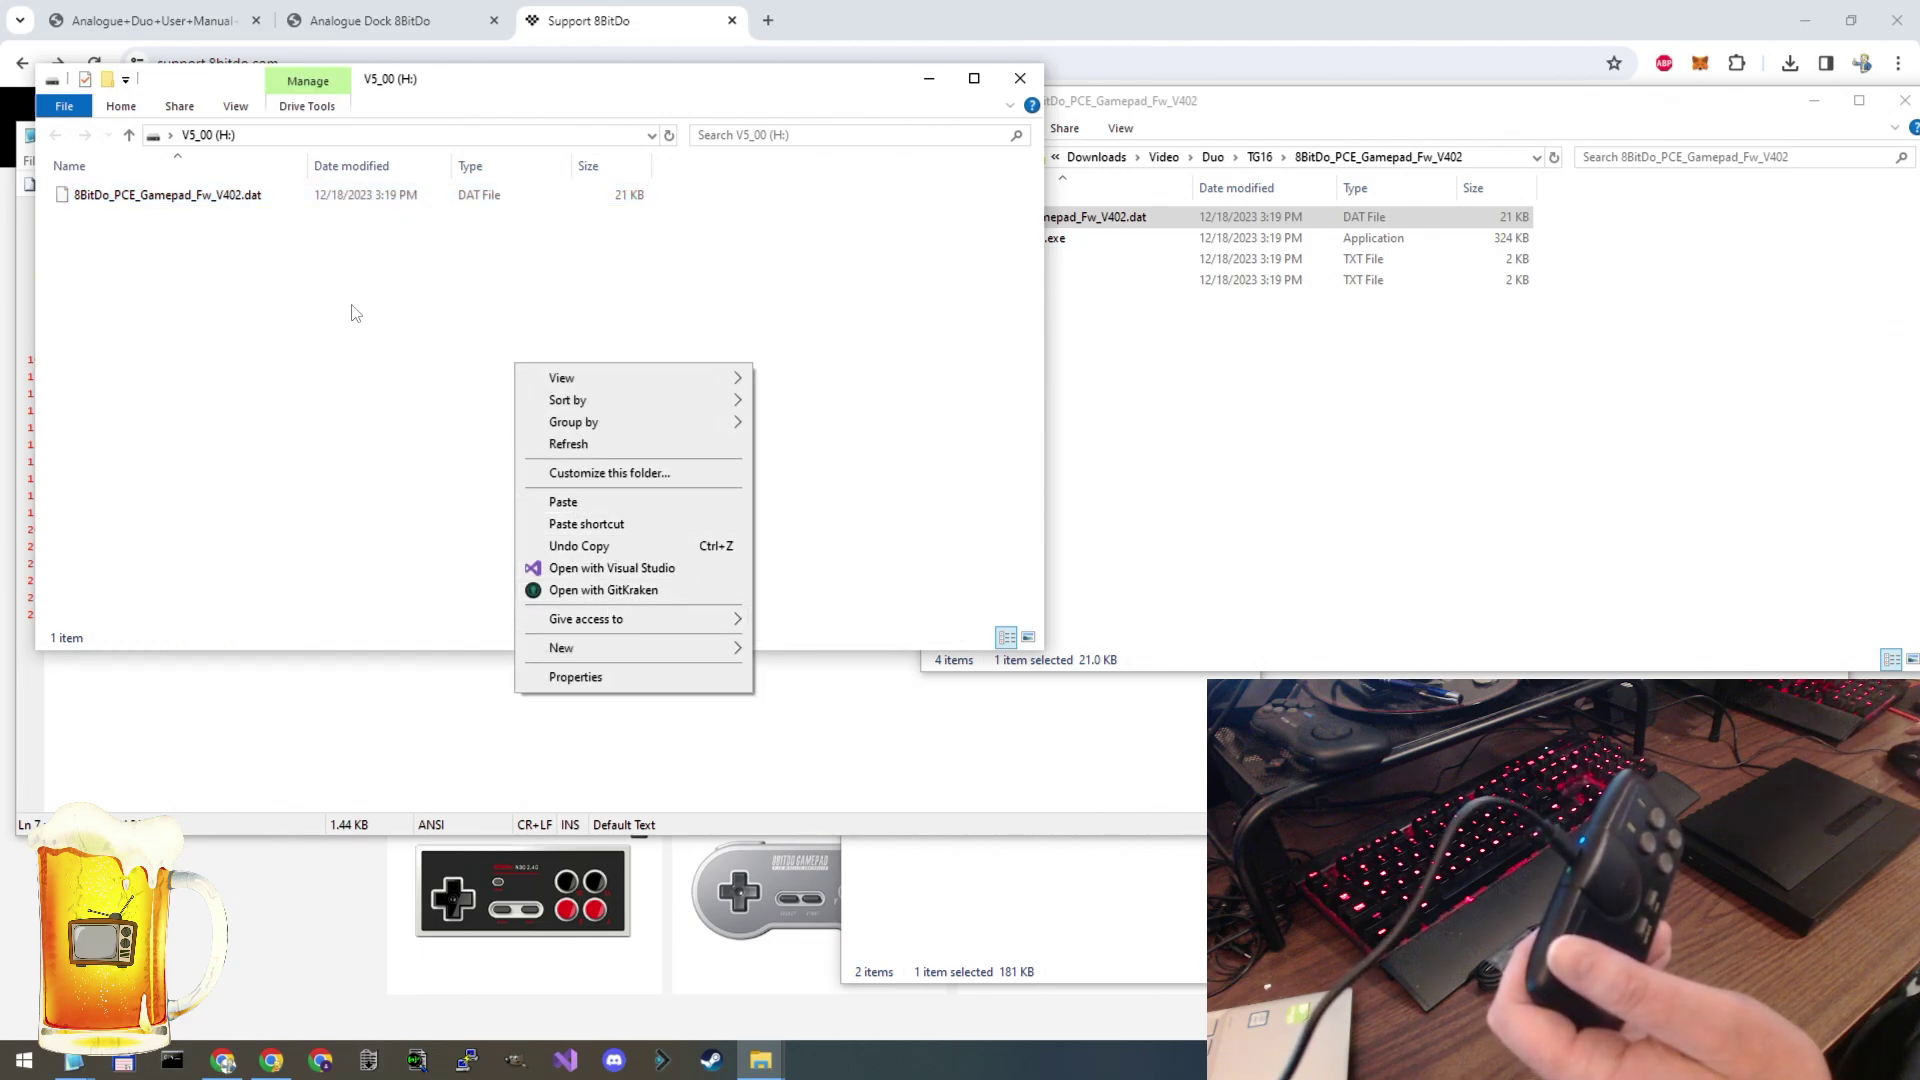
pyautogui.click(348, 268)
pyautogui.moveTo(471, 101); pyautogui.dragTo(829, 350)
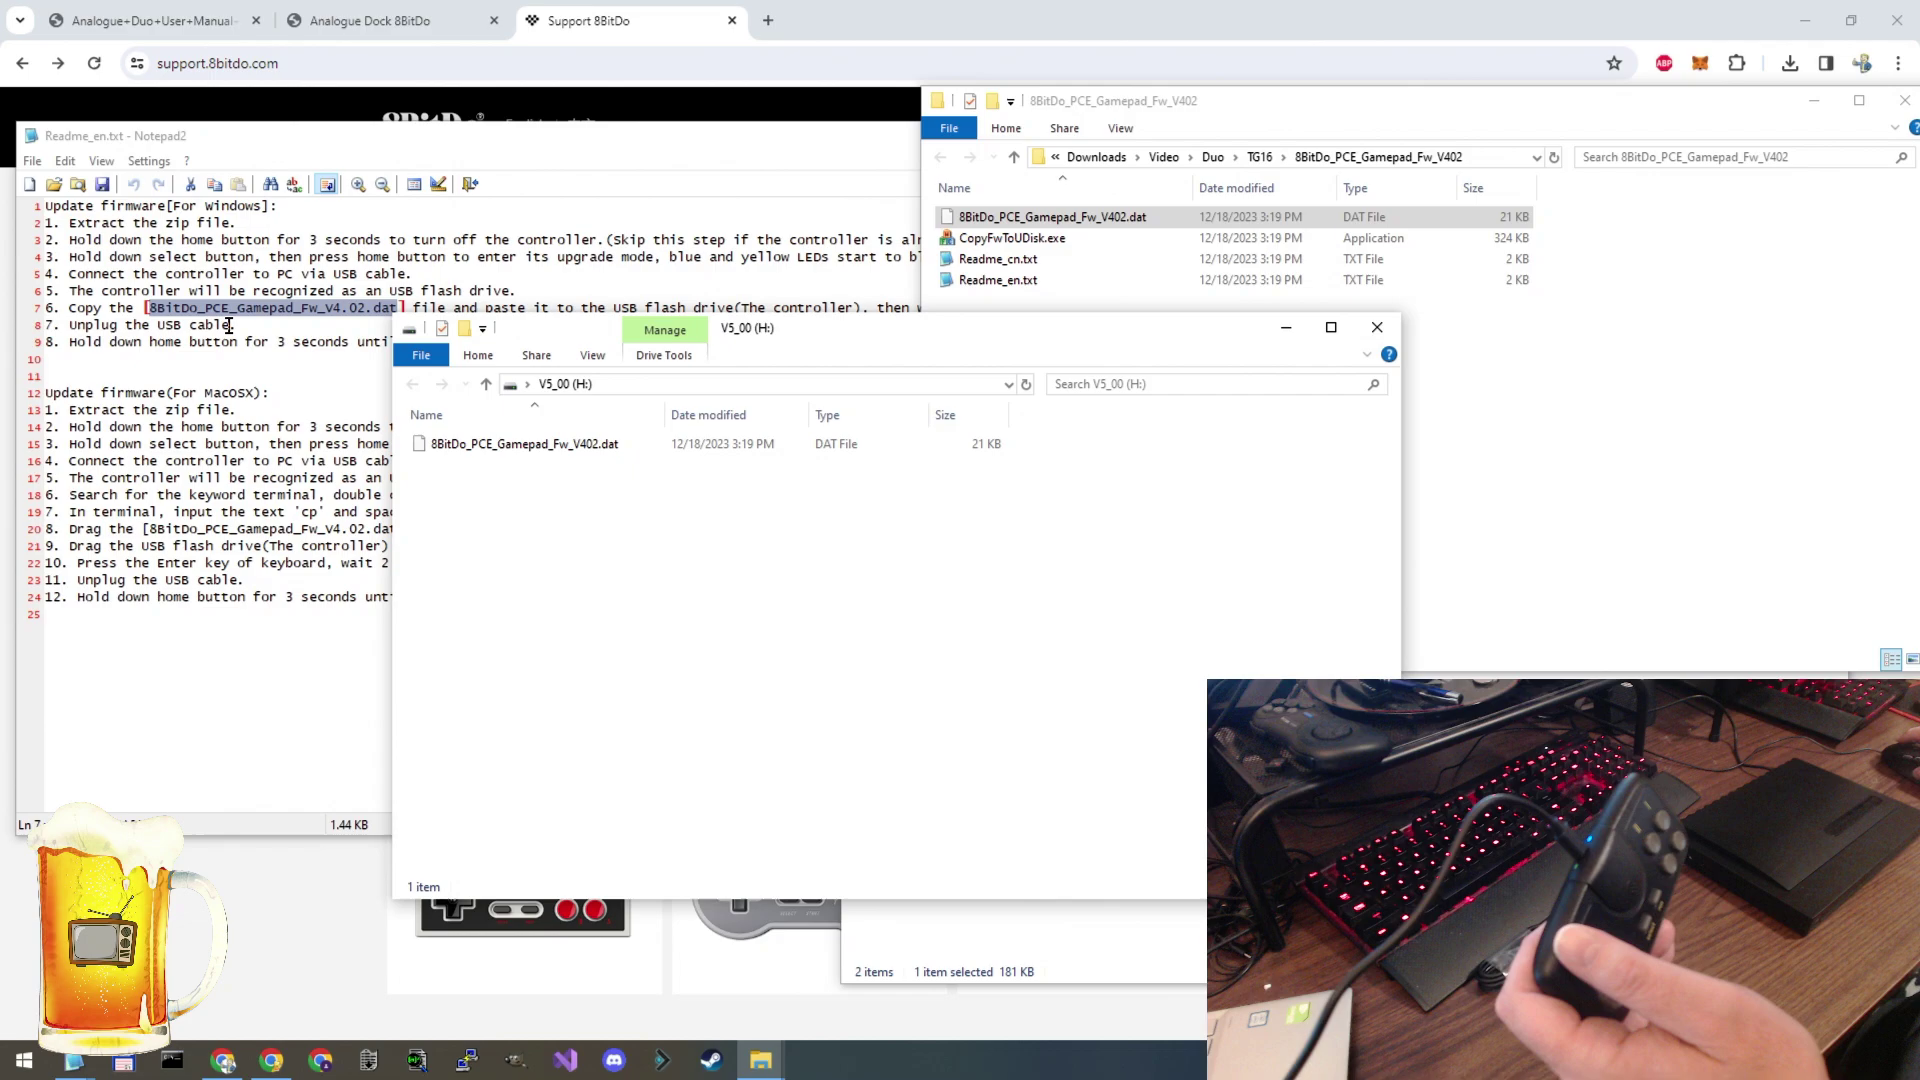
# Step: Bring Readme_en.txt to the front to review the final steps: unplug USB, hold home 3 seconds
pyautogui.click(181, 349)
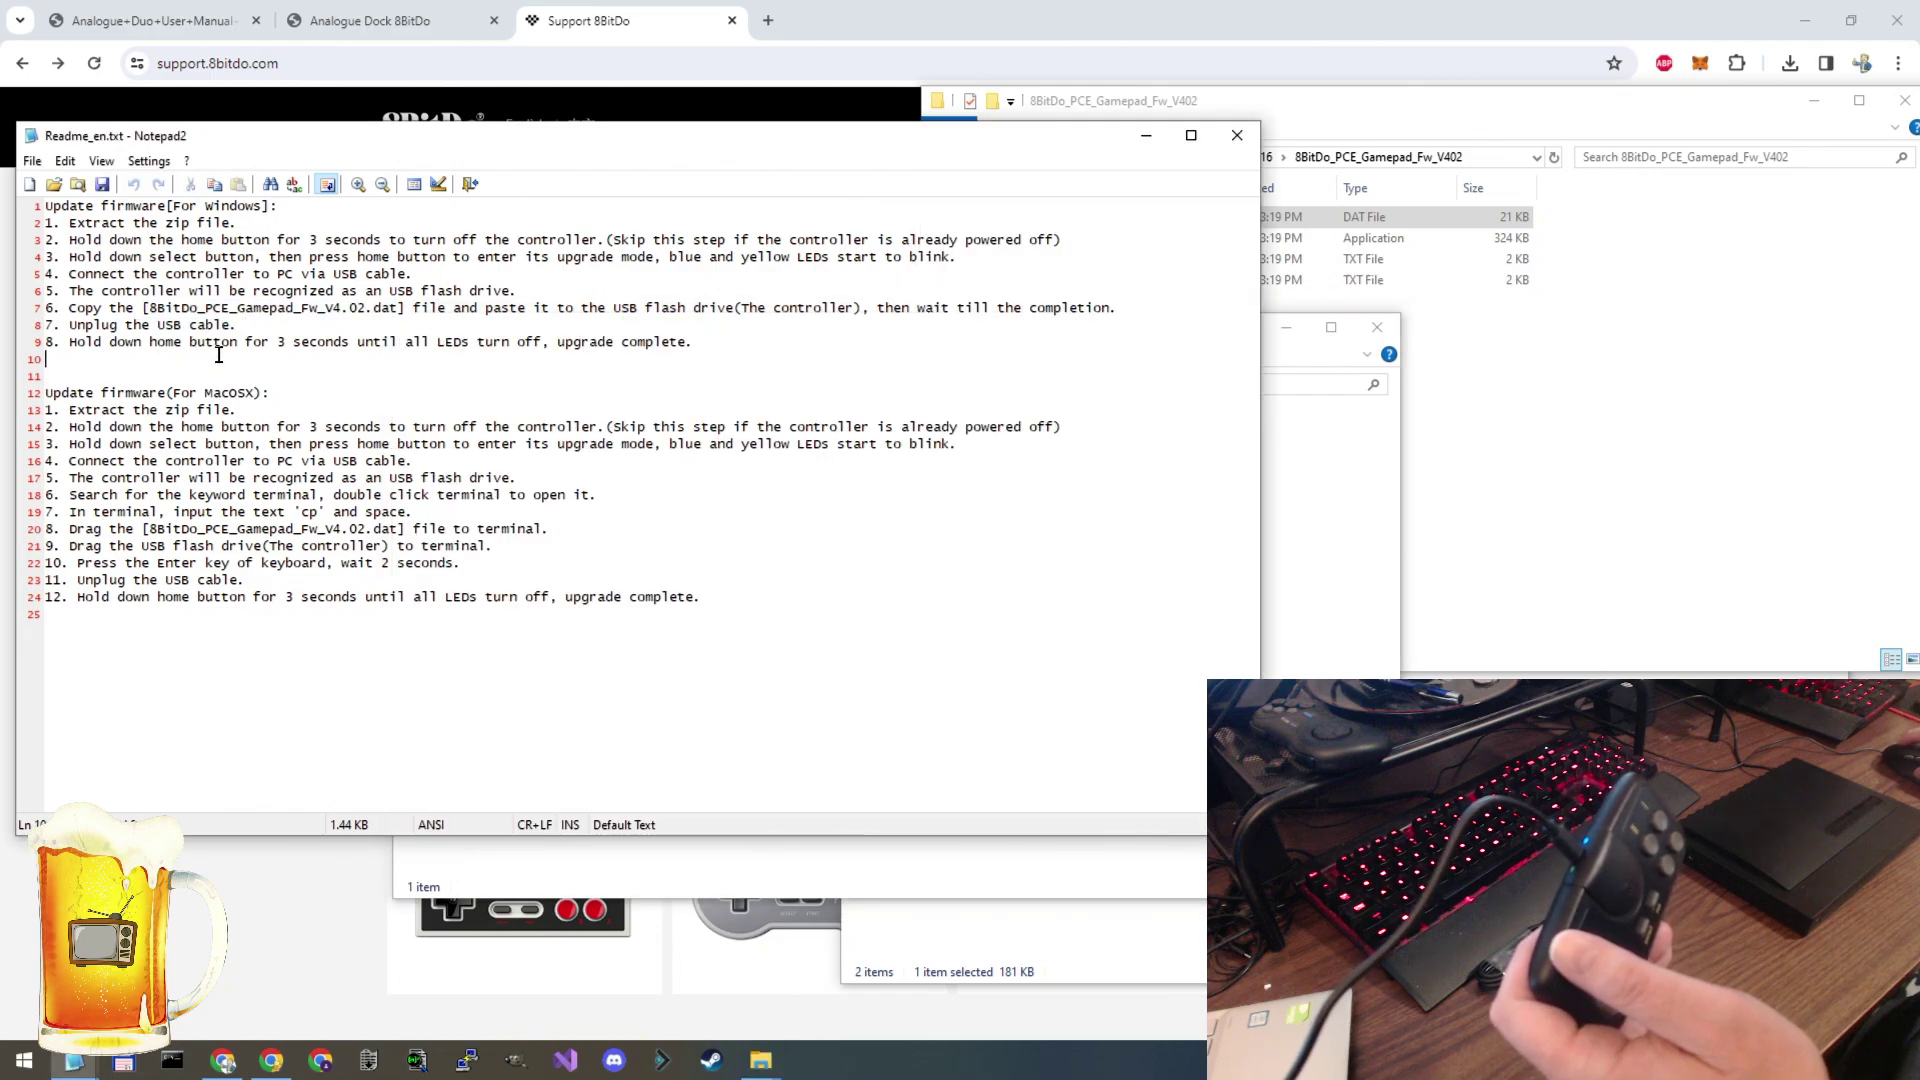